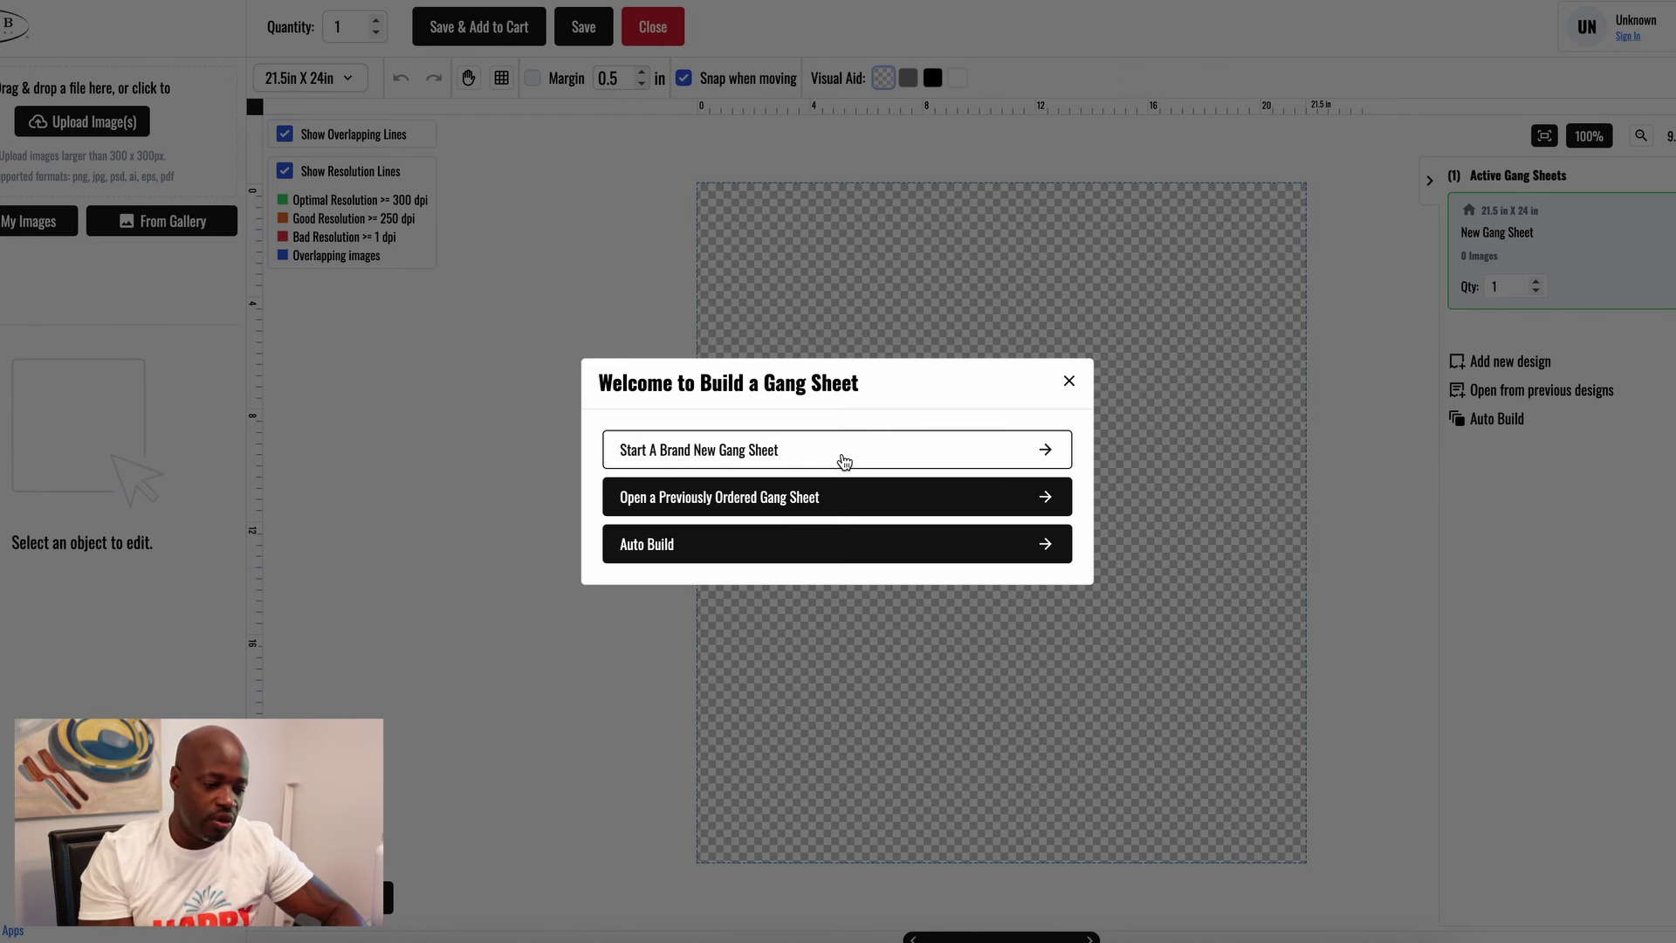
Step: Start a brand new gang sheet and upload the image tm-27139_t-shirt.png from the computer
left_click(843, 461)
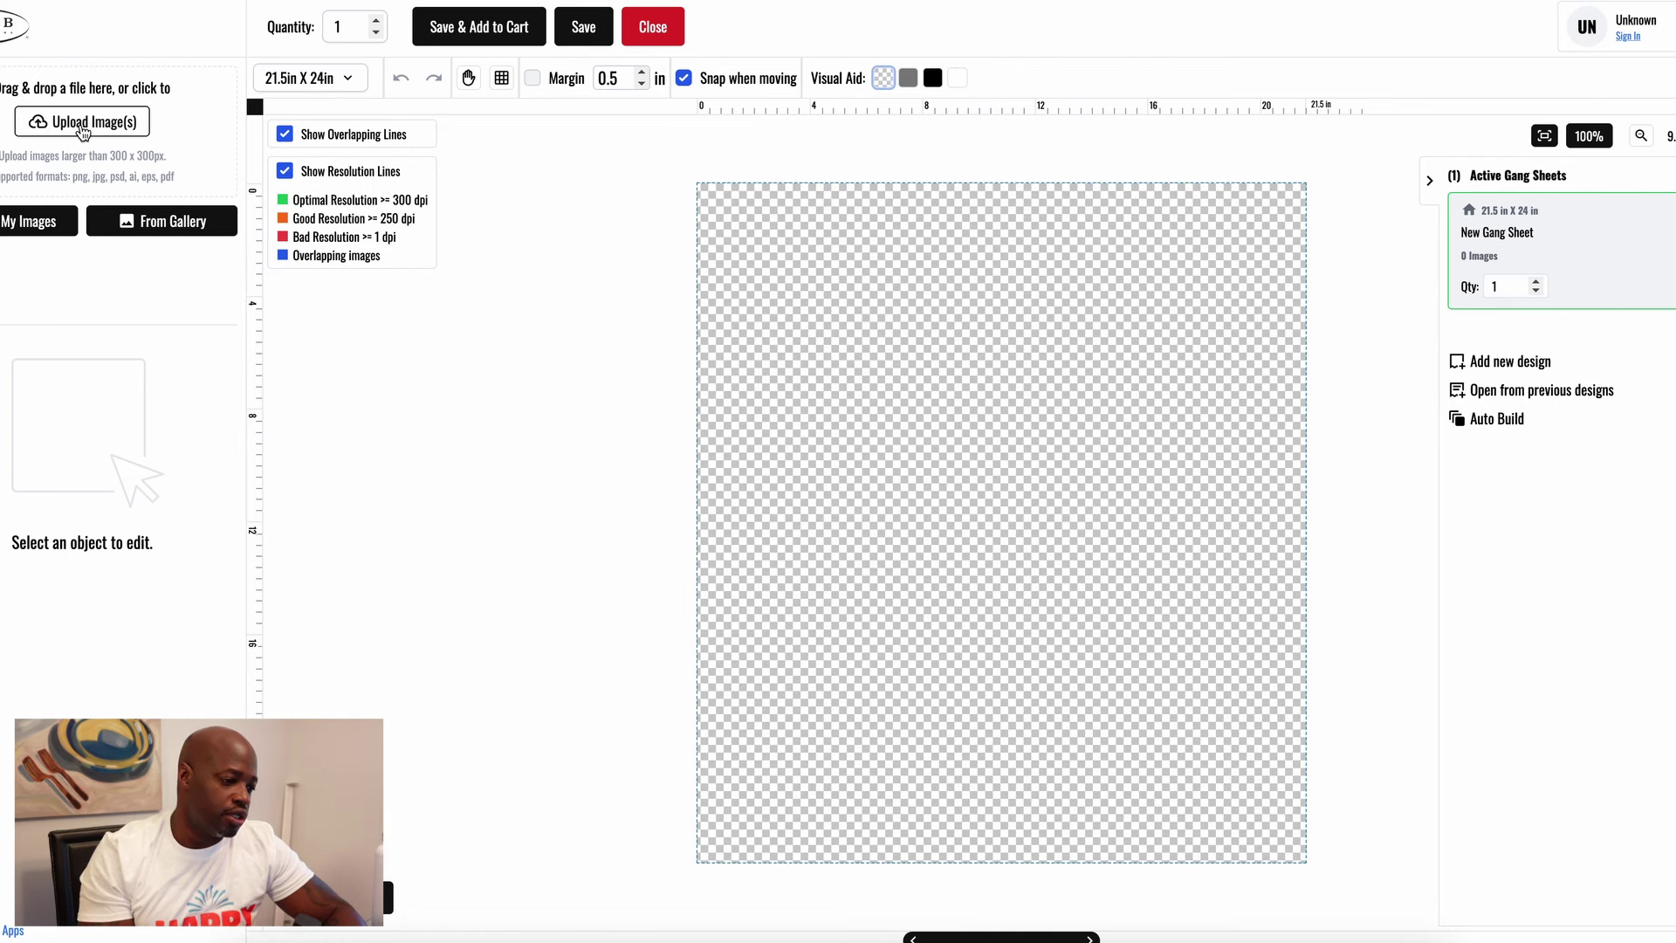
left_click(83, 124)
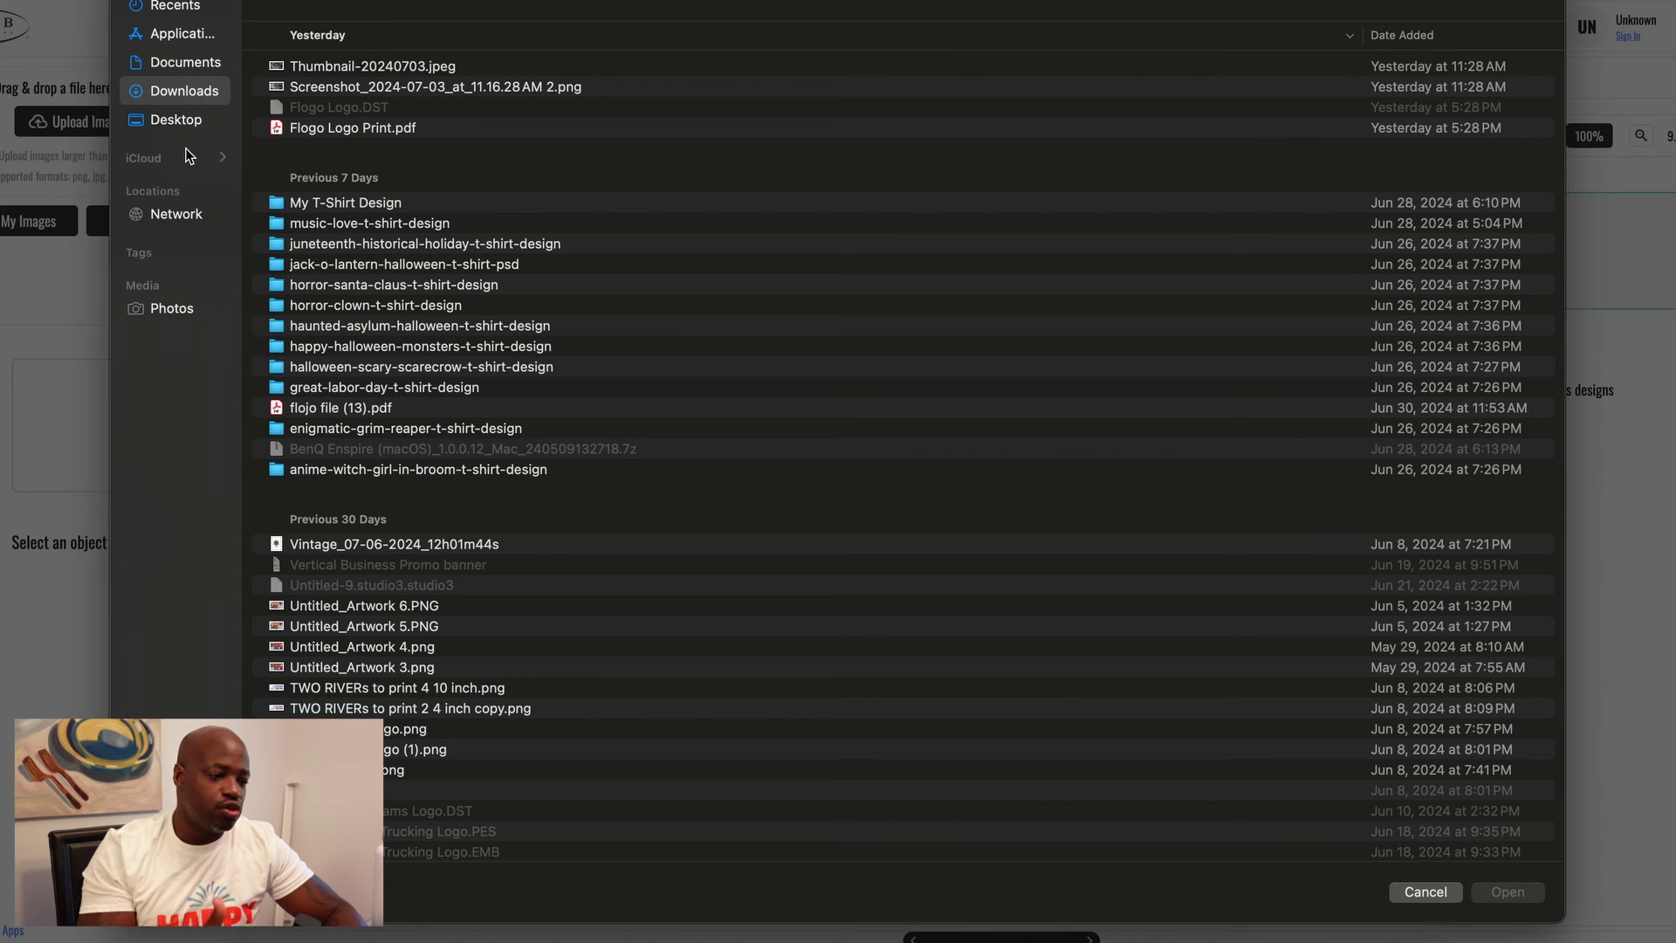
left_click(199, 61)
left_click(200, 91)
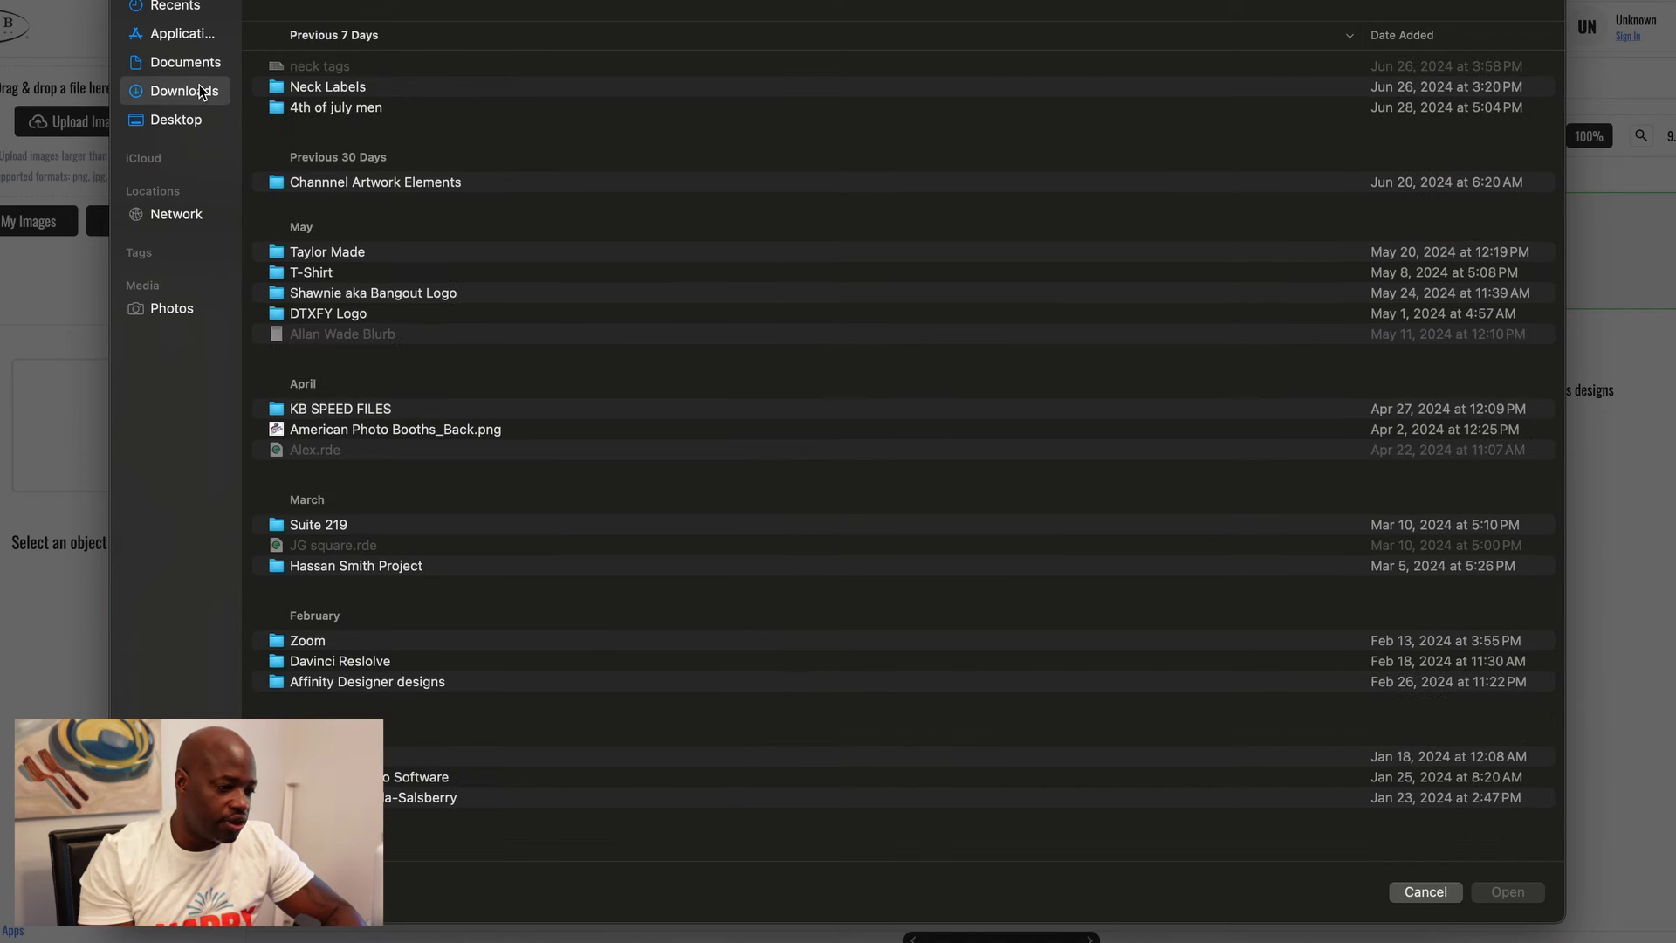
scroll(411, 181, "down", 15)
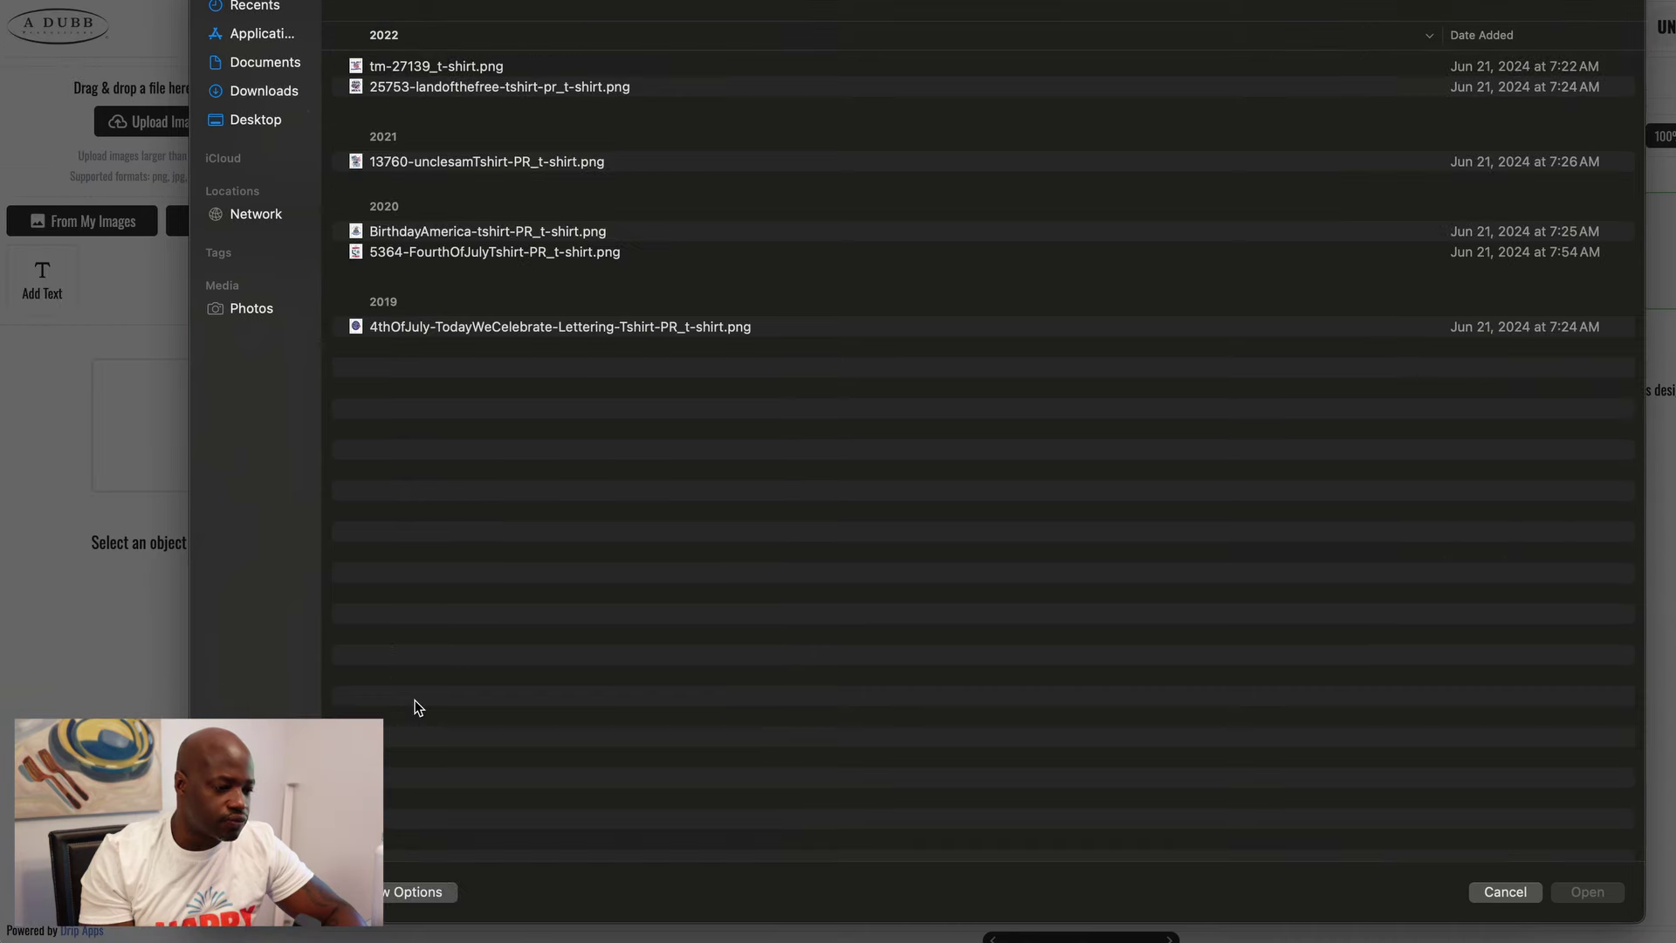
left_click(412, 69)
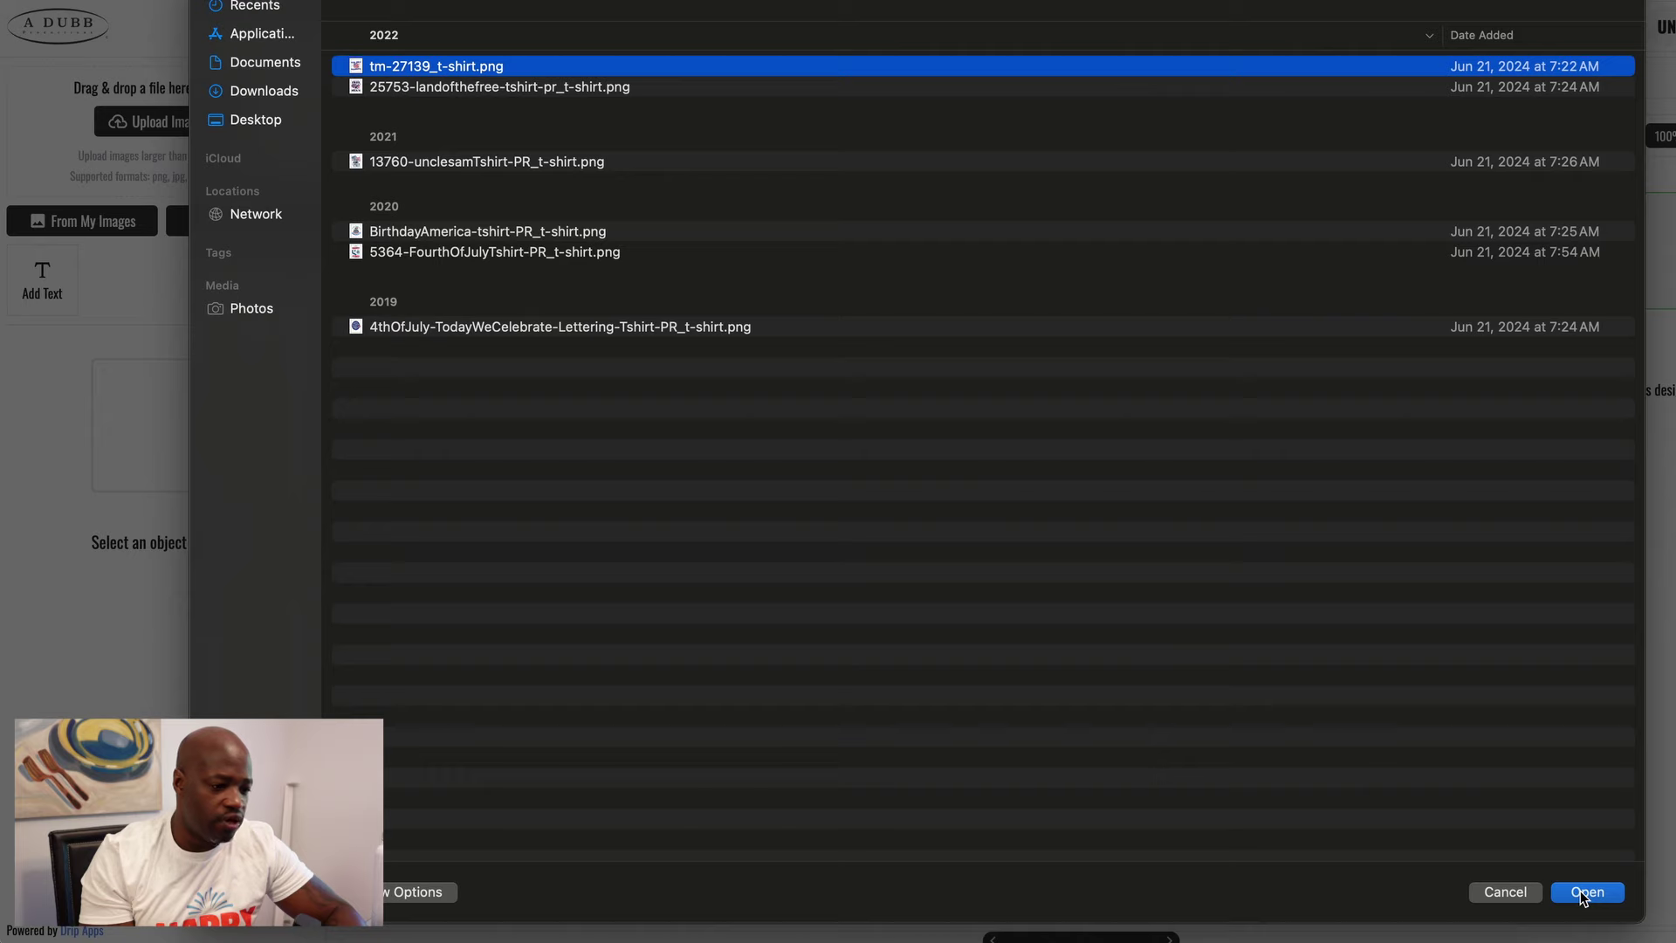
left_click(1582, 891)
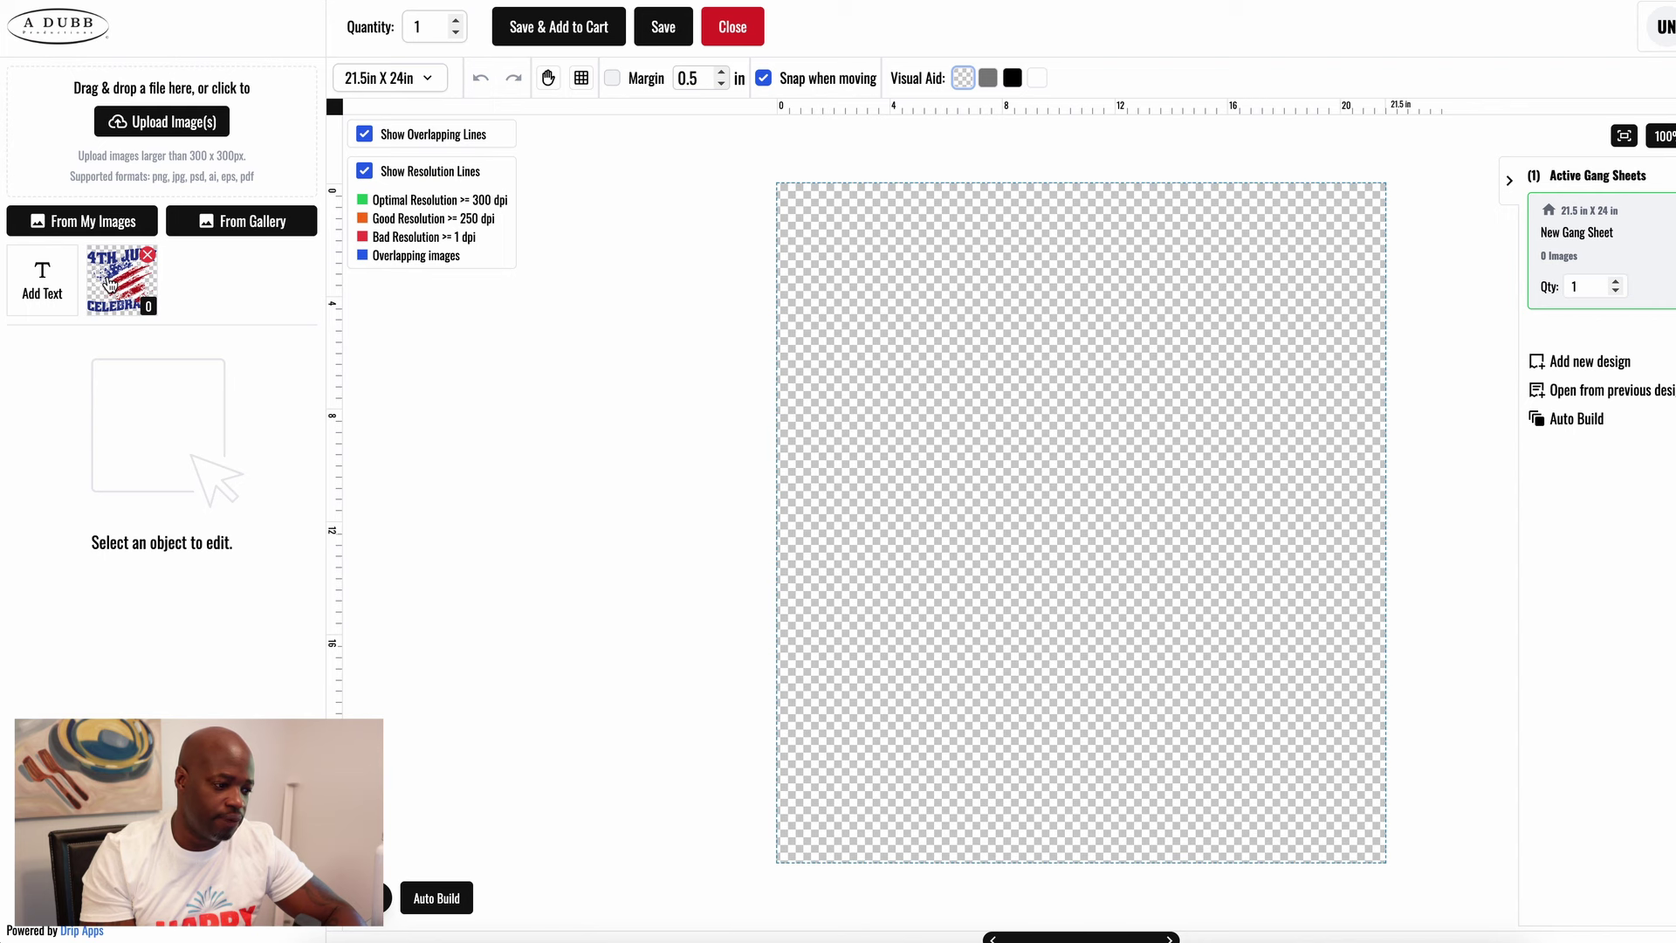
Step: Place the uploaded 4th July design on the sheet and set its width to 11 in
left_click(109, 284)
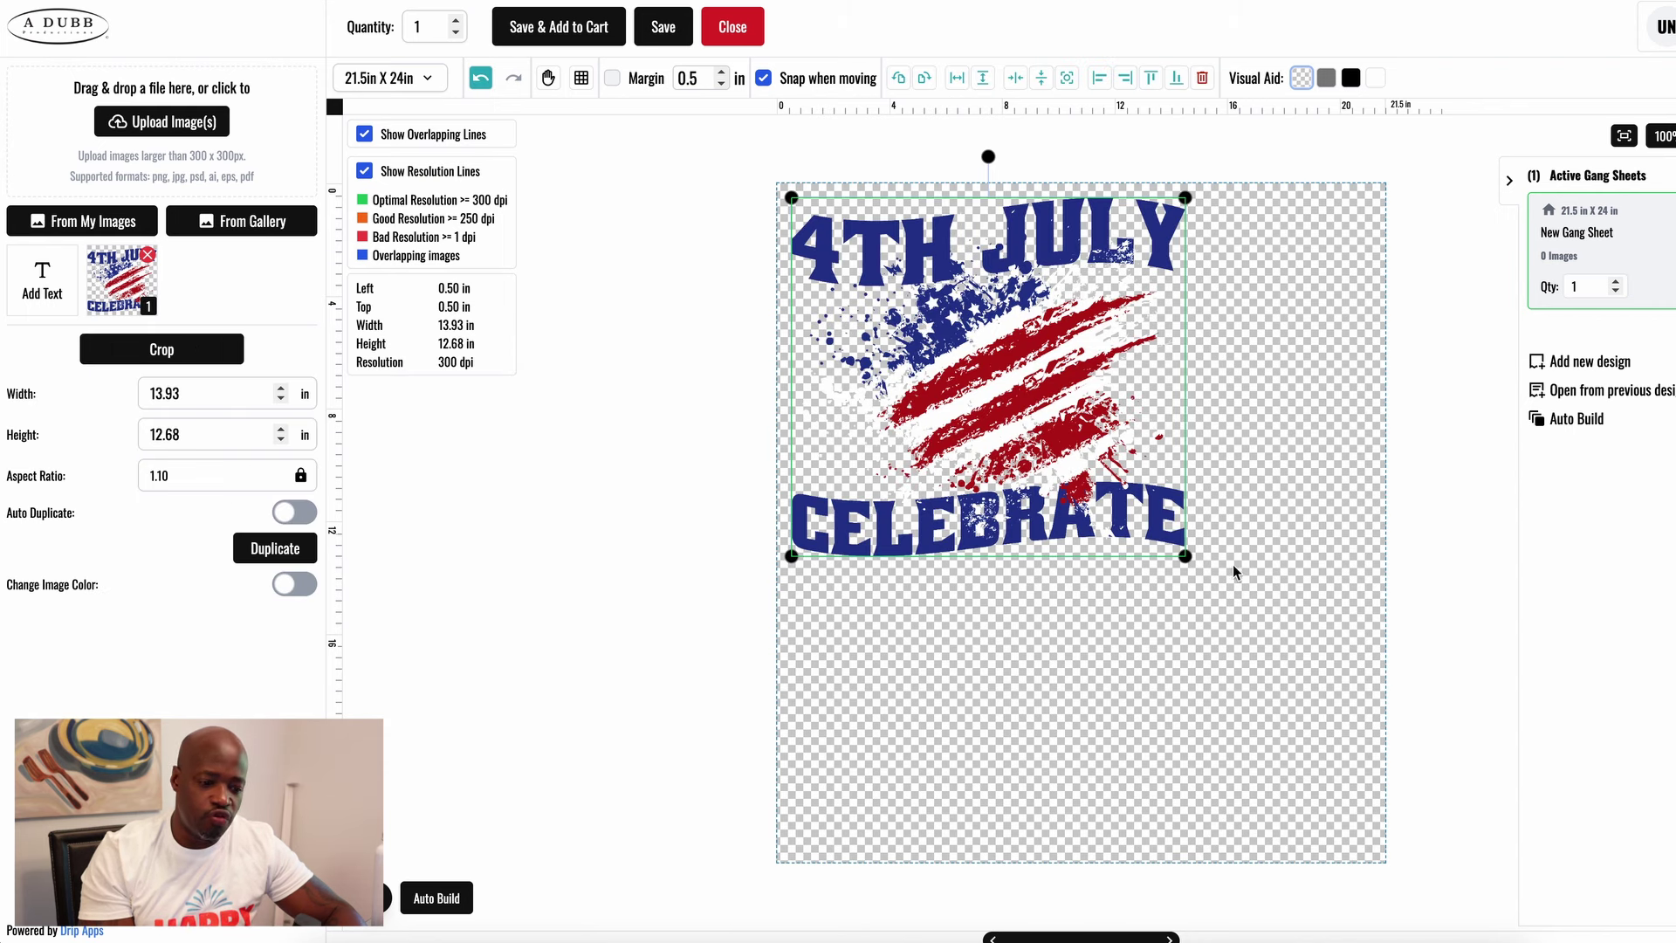
left_click_drag(1184, 555, 966, 453)
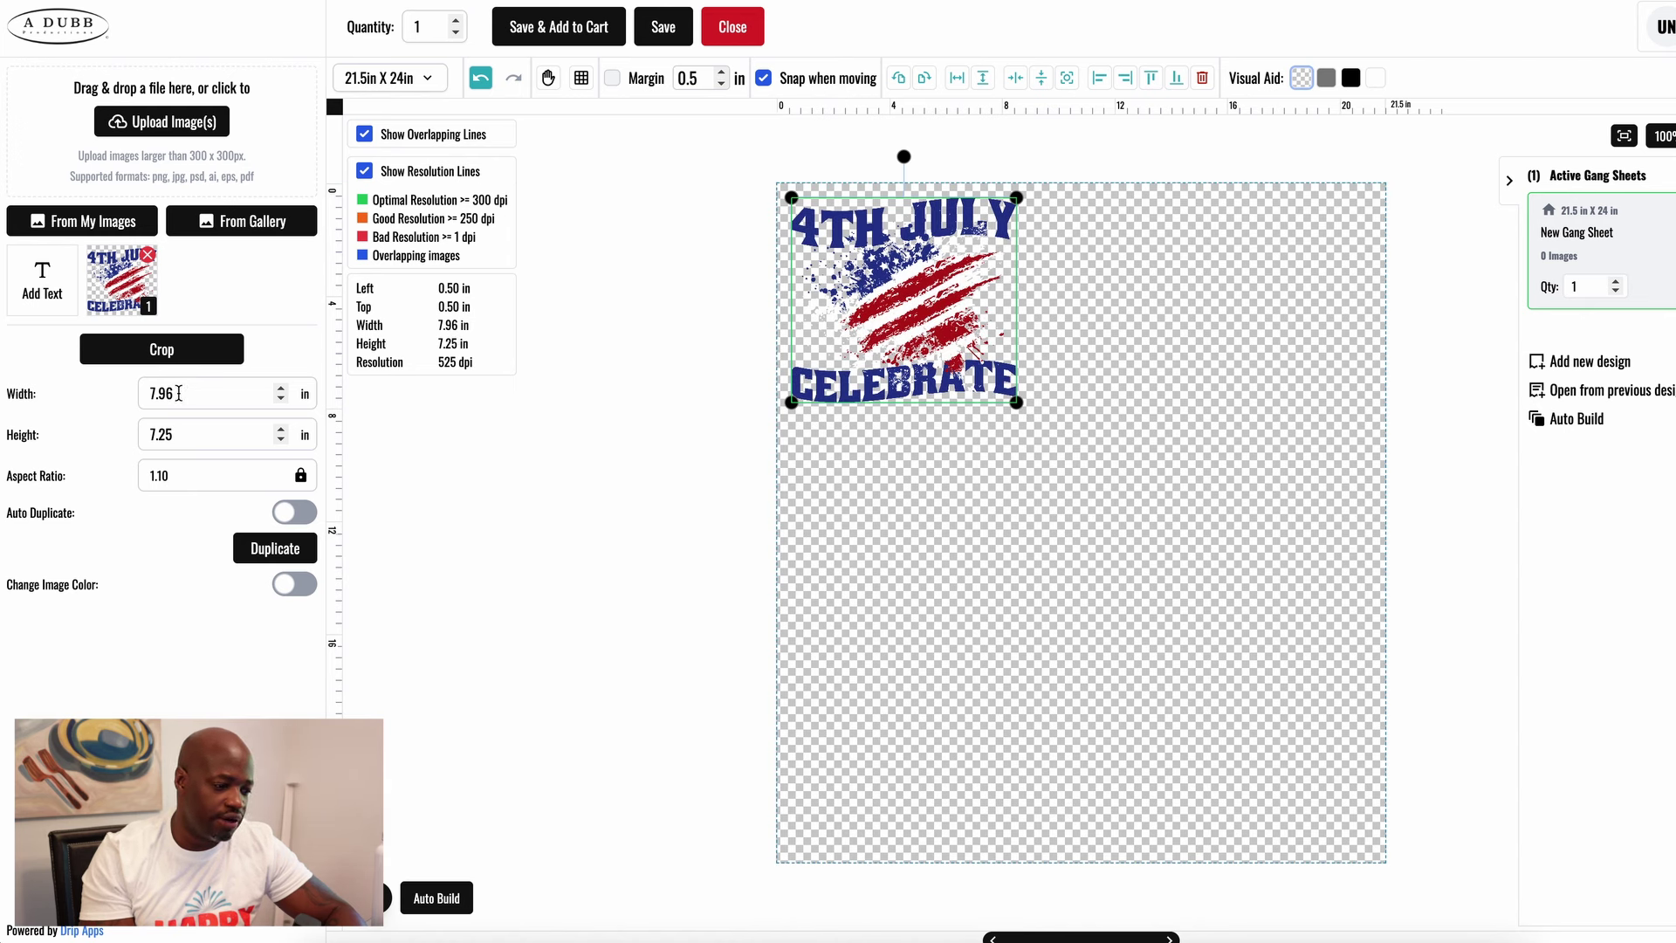
double_click(179, 393)
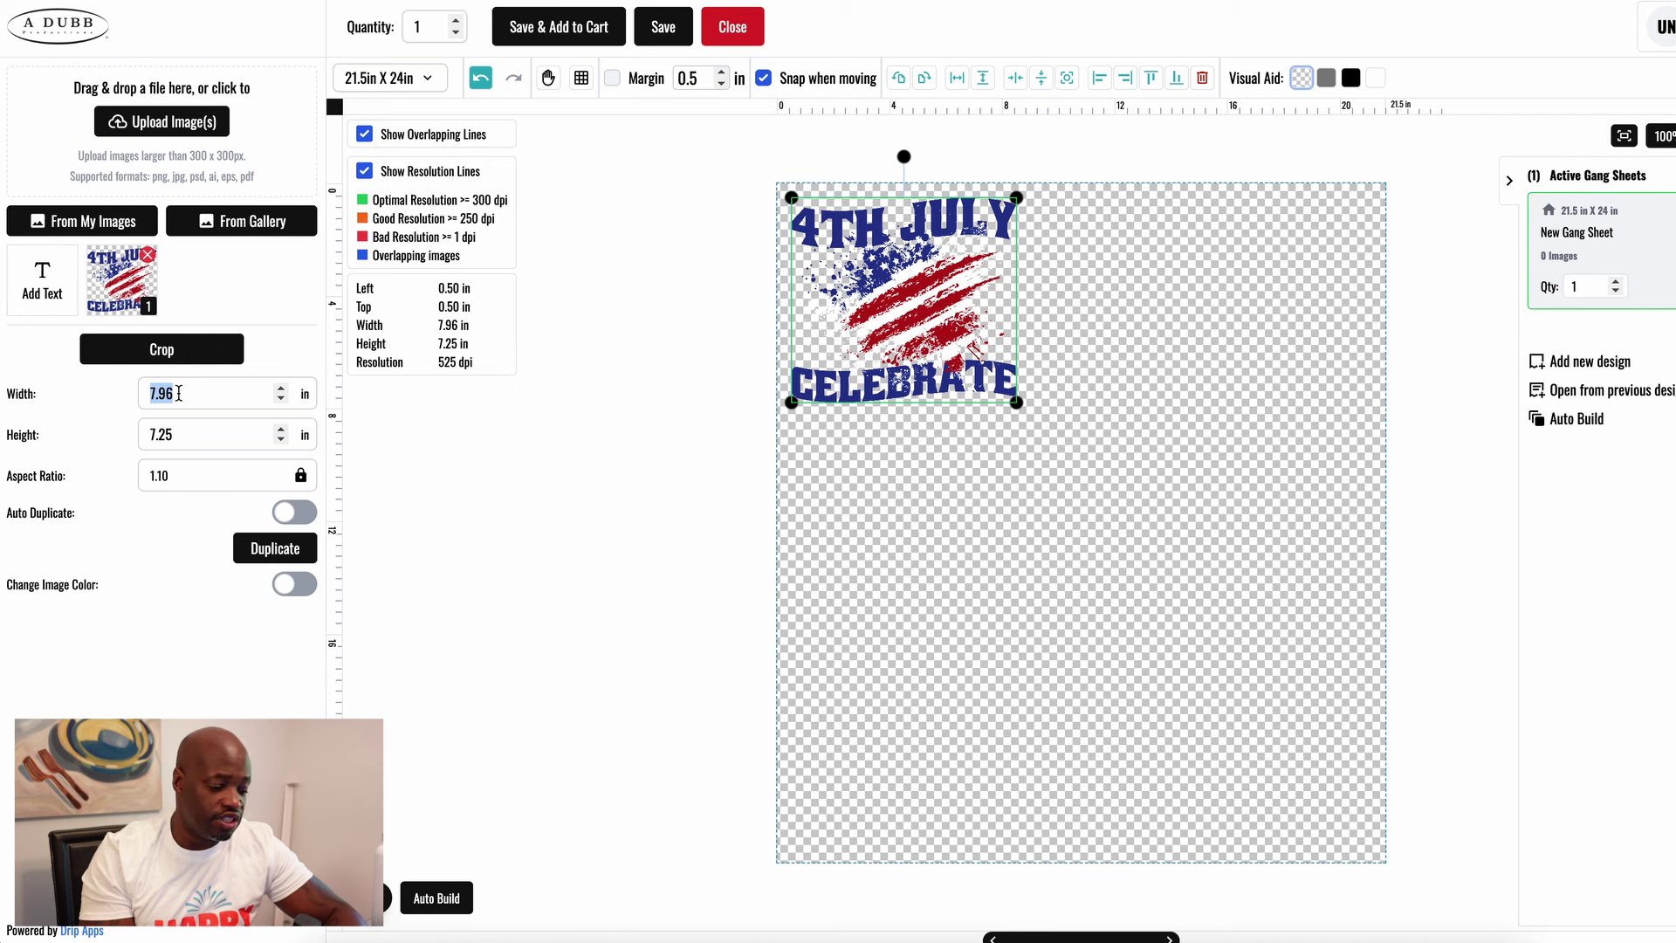
type("11")
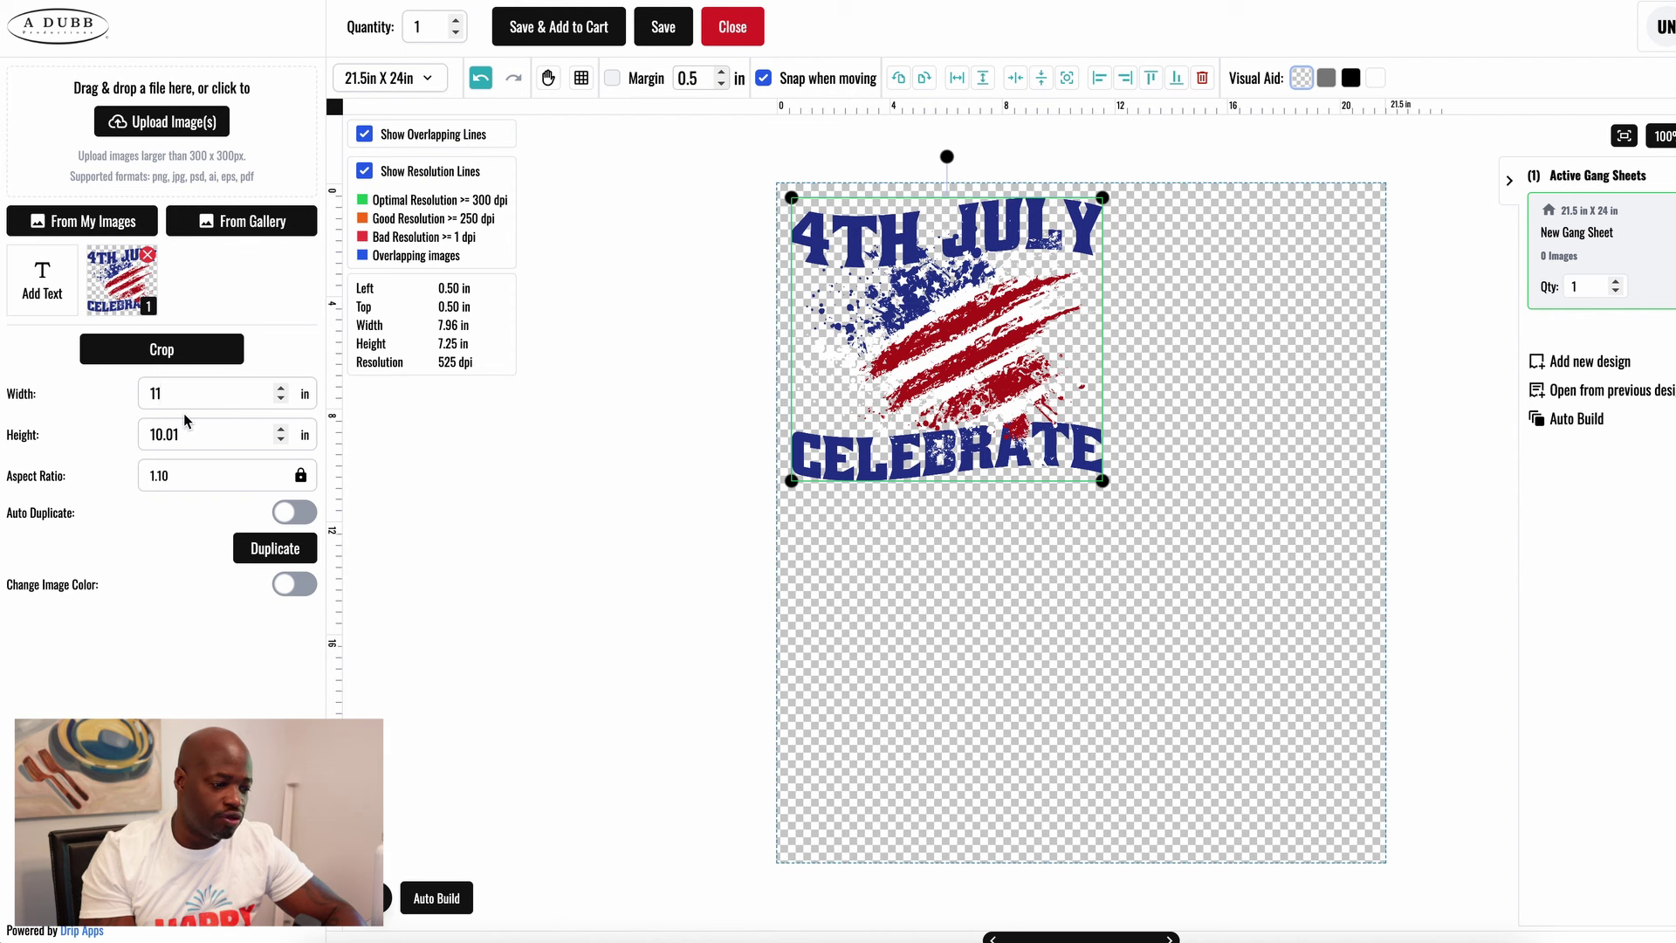
Step: Clear the design's width and set its height to 11 in instead
key("BackSpace")
key("BackSpace")
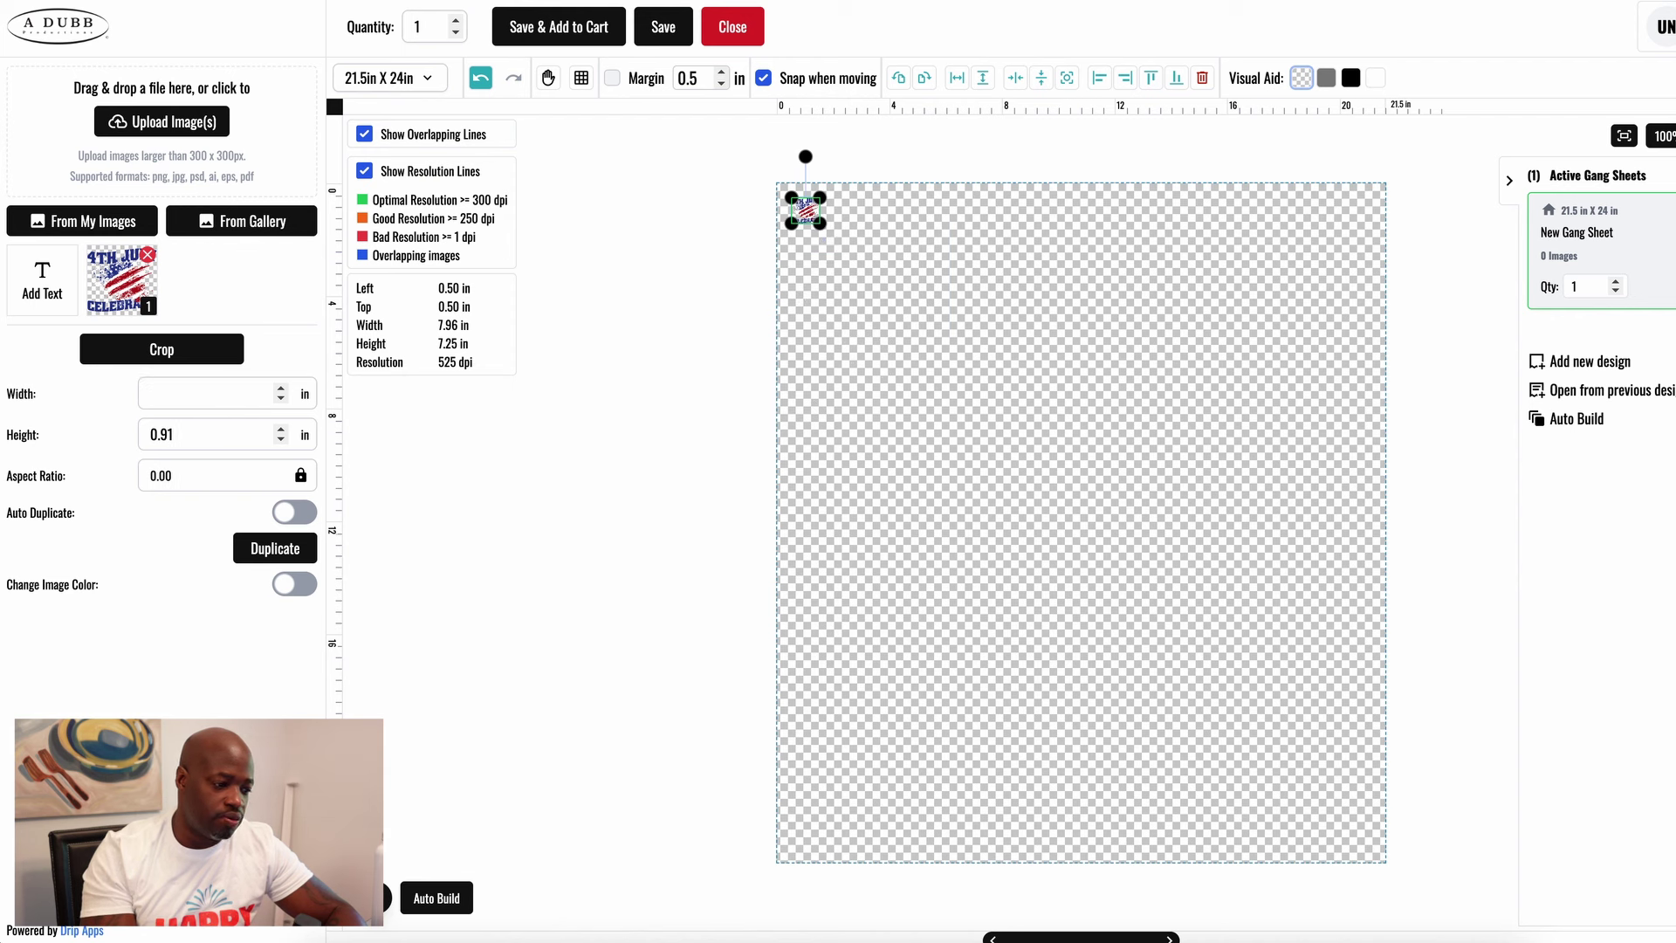
double_click(186, 443)
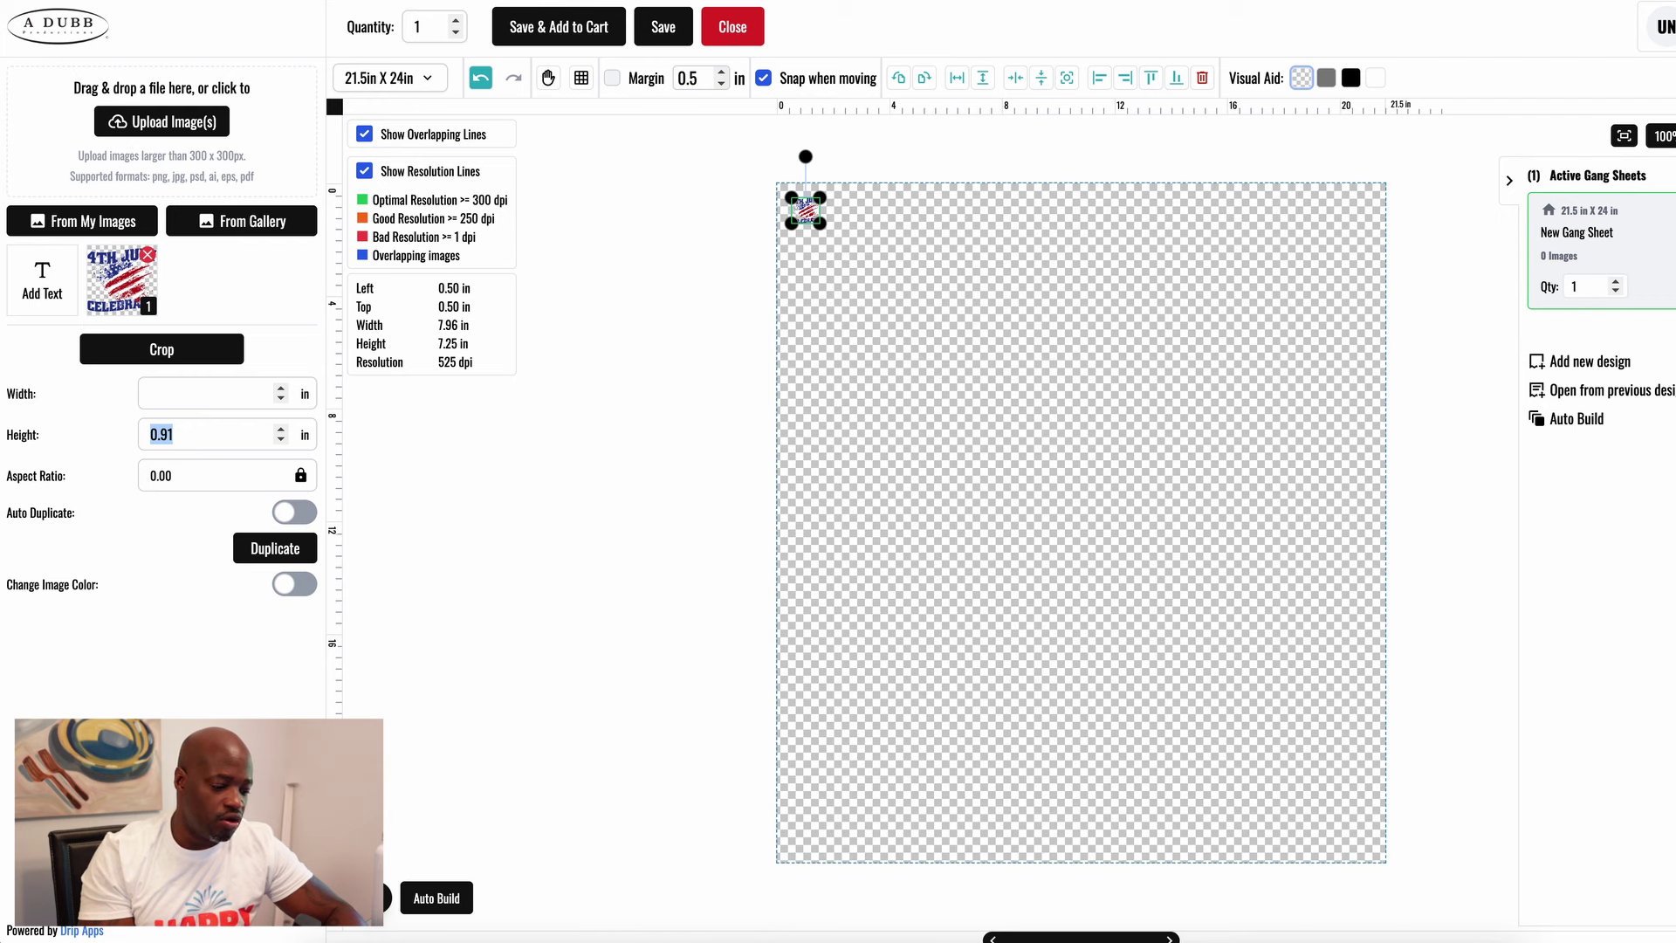
type("111")
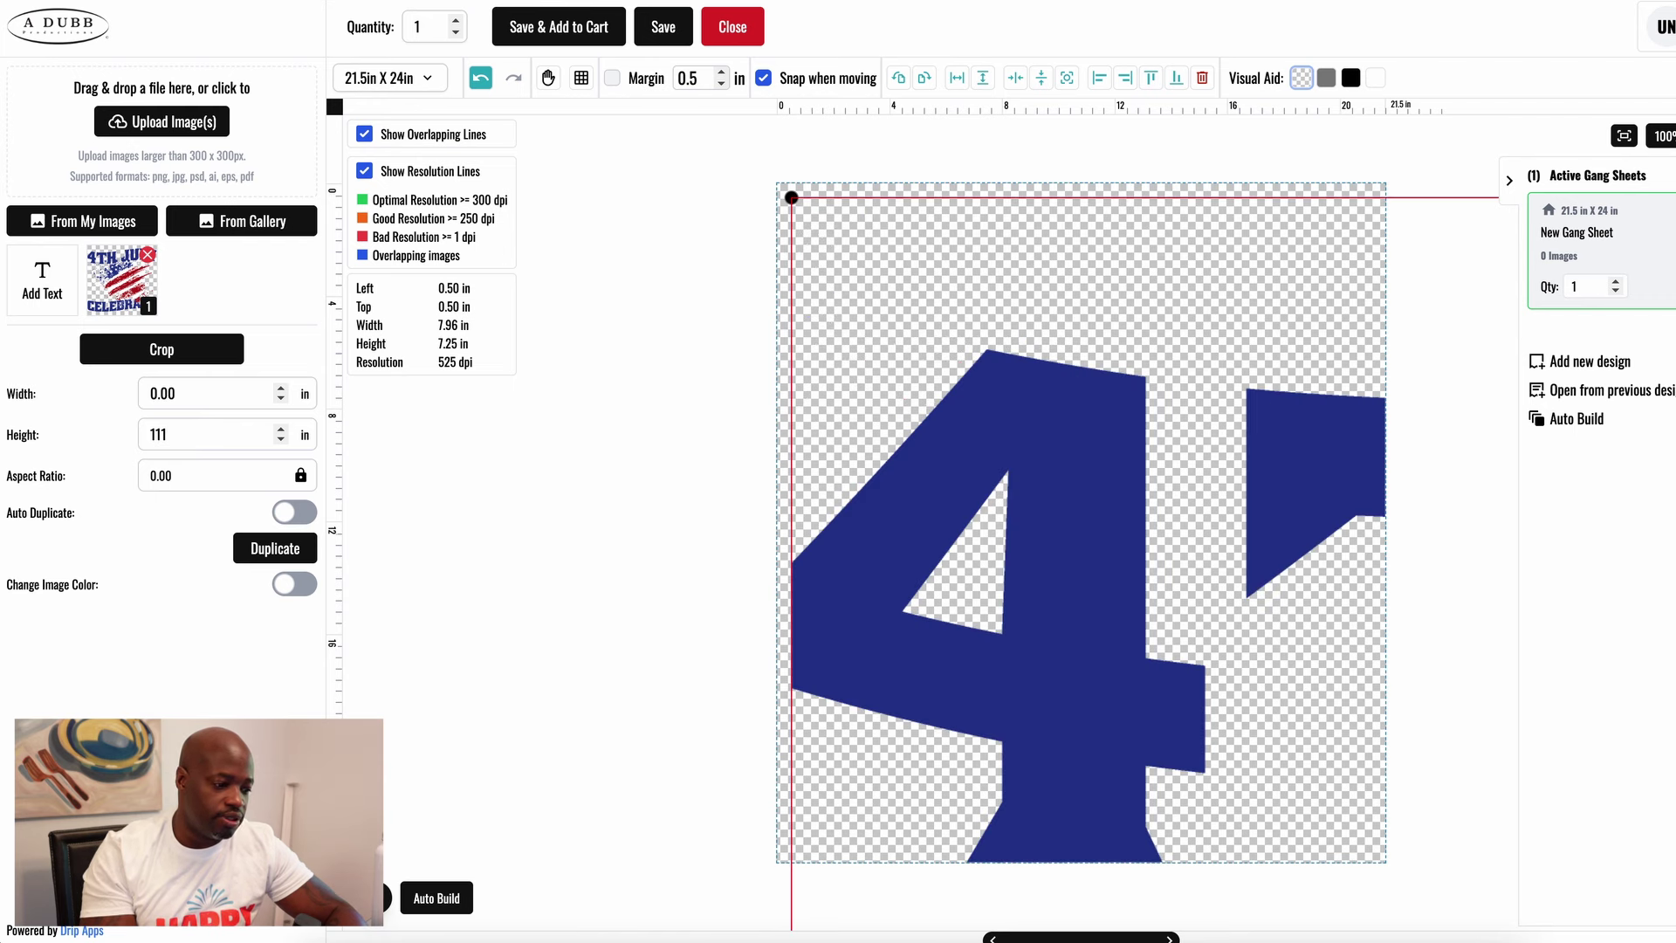
key("BackSpace")
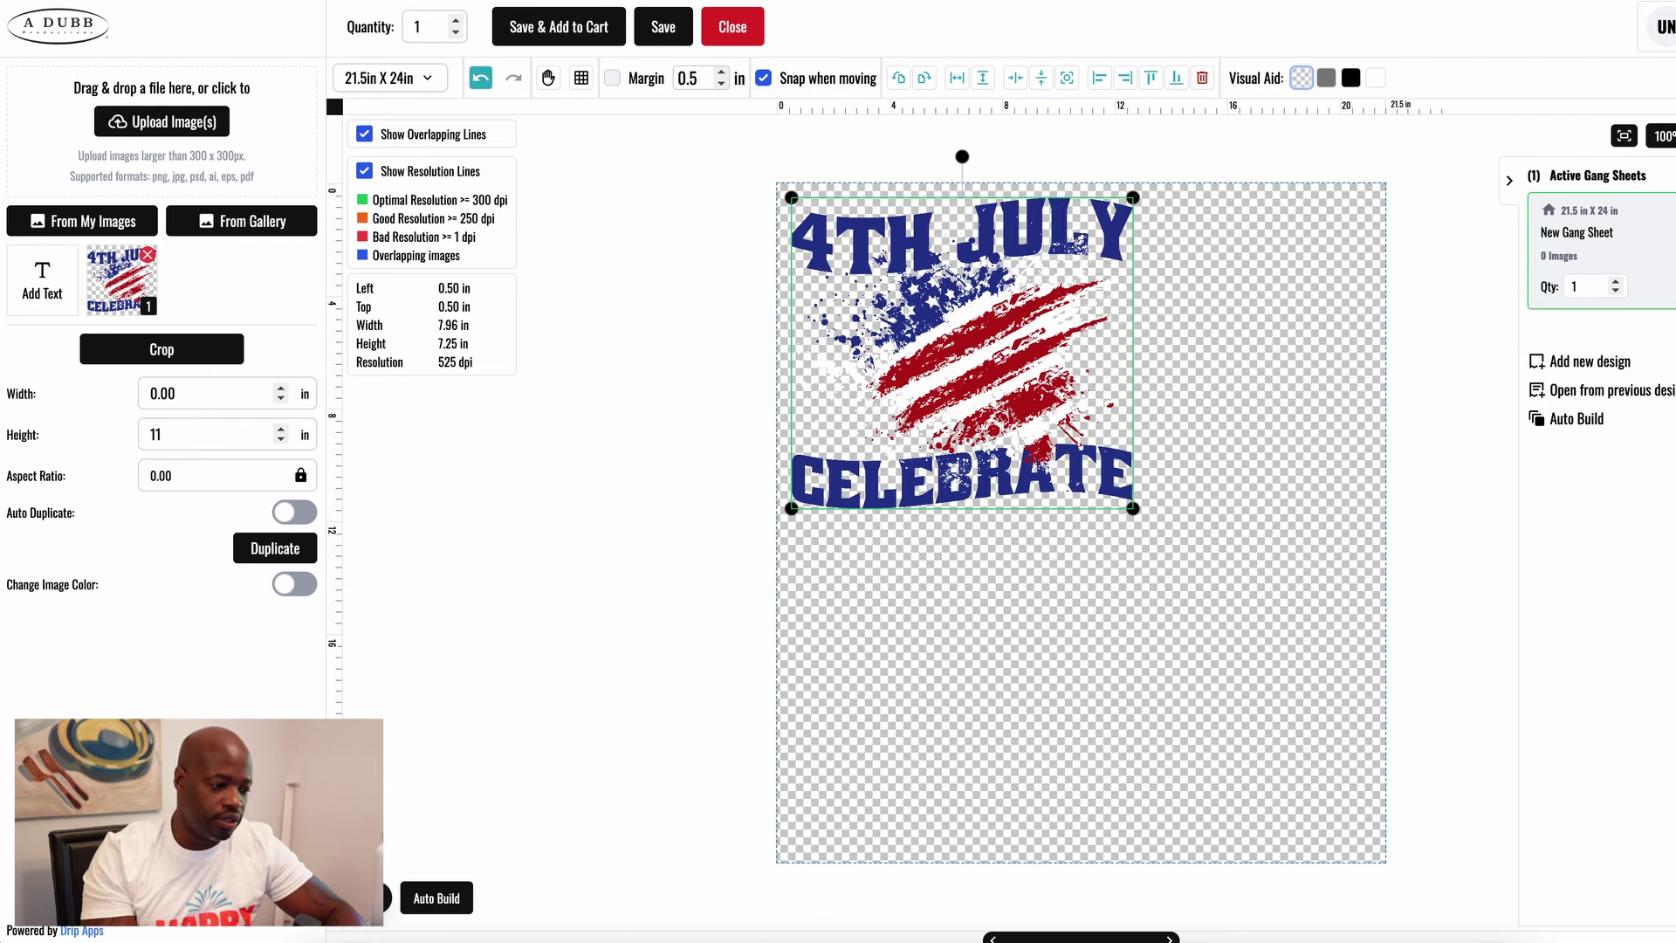
left_click(865, 609)
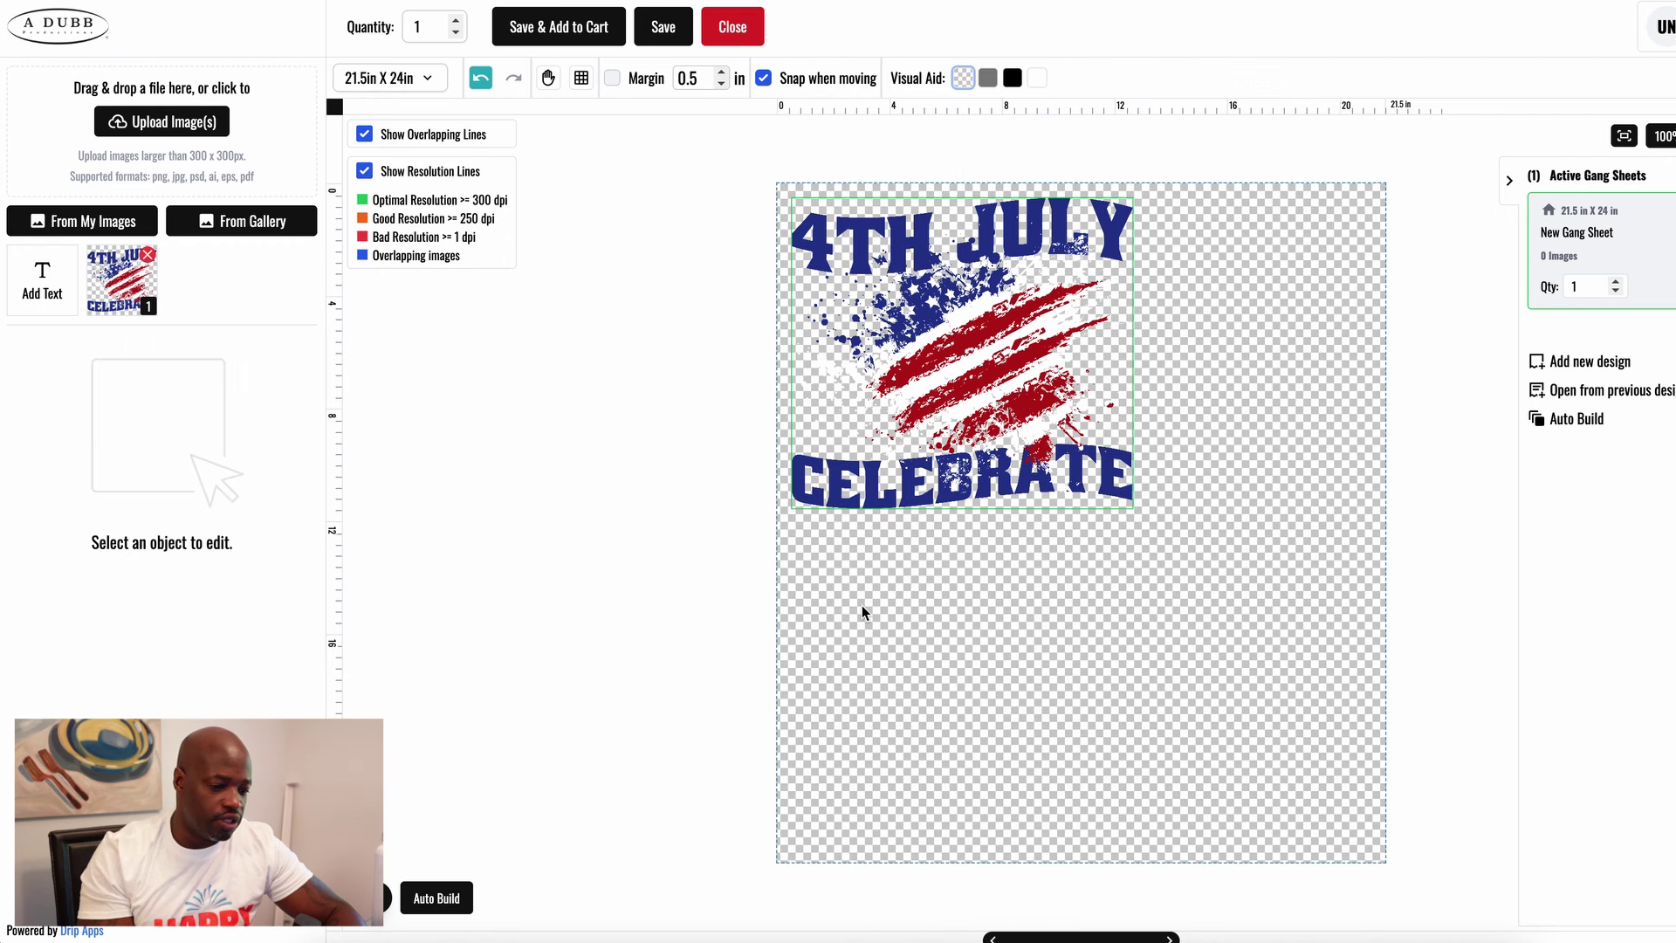
Step: Select the 4th July design again and resize it to a width of 11 in
left_click(978, 359)
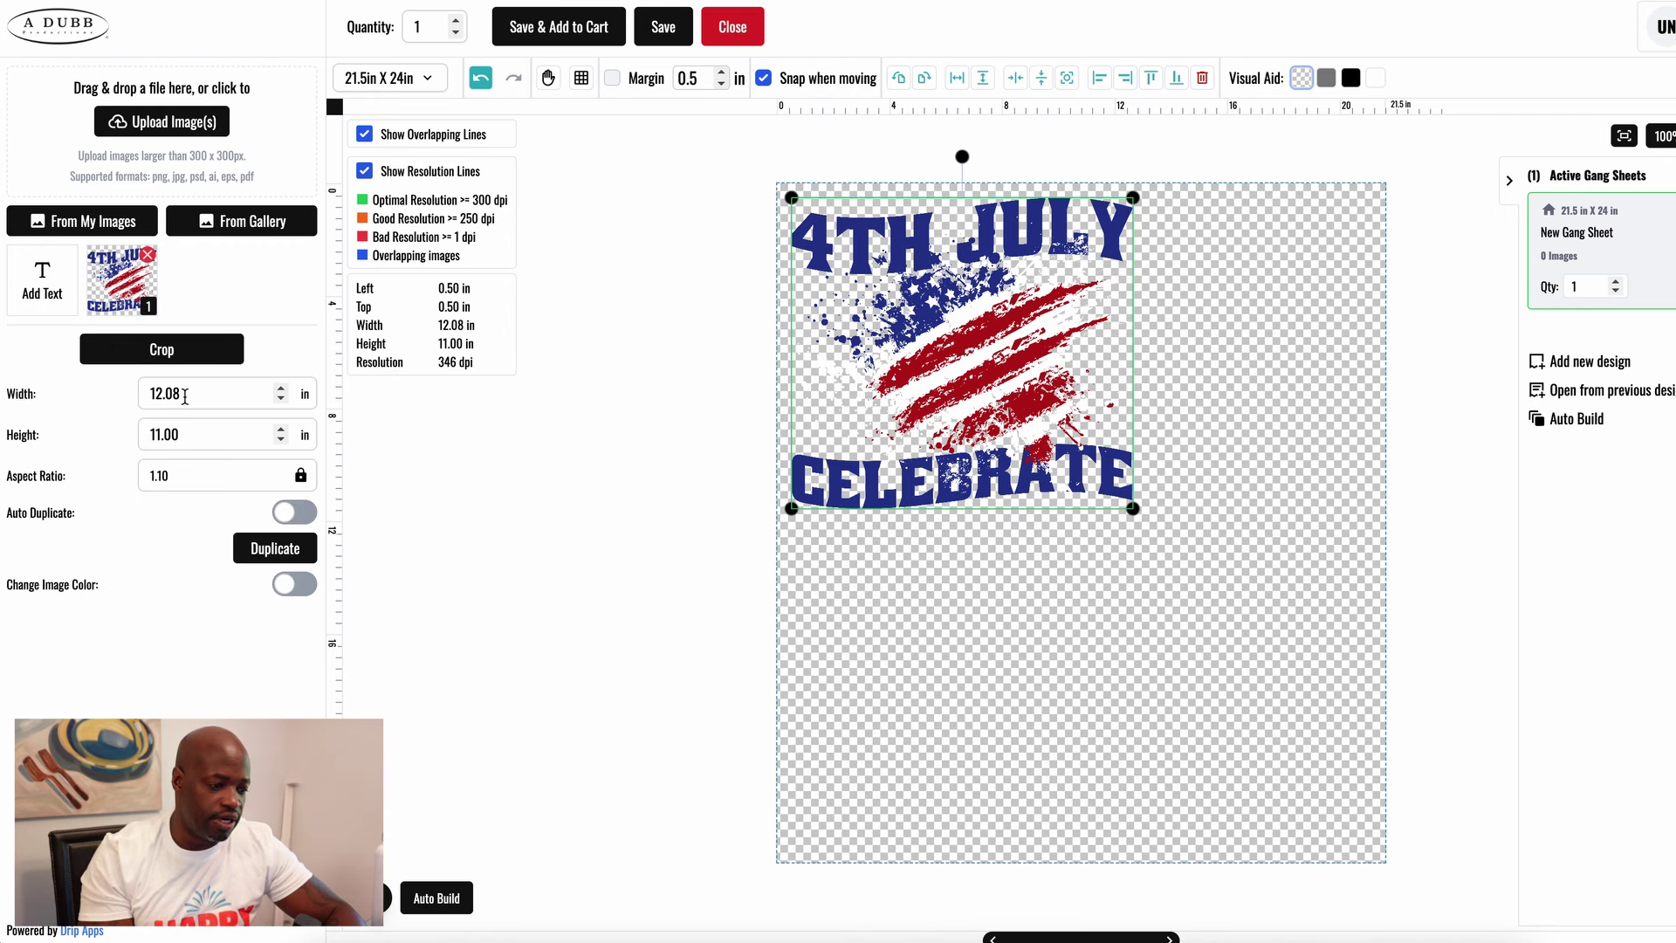
double_click(186, 394)
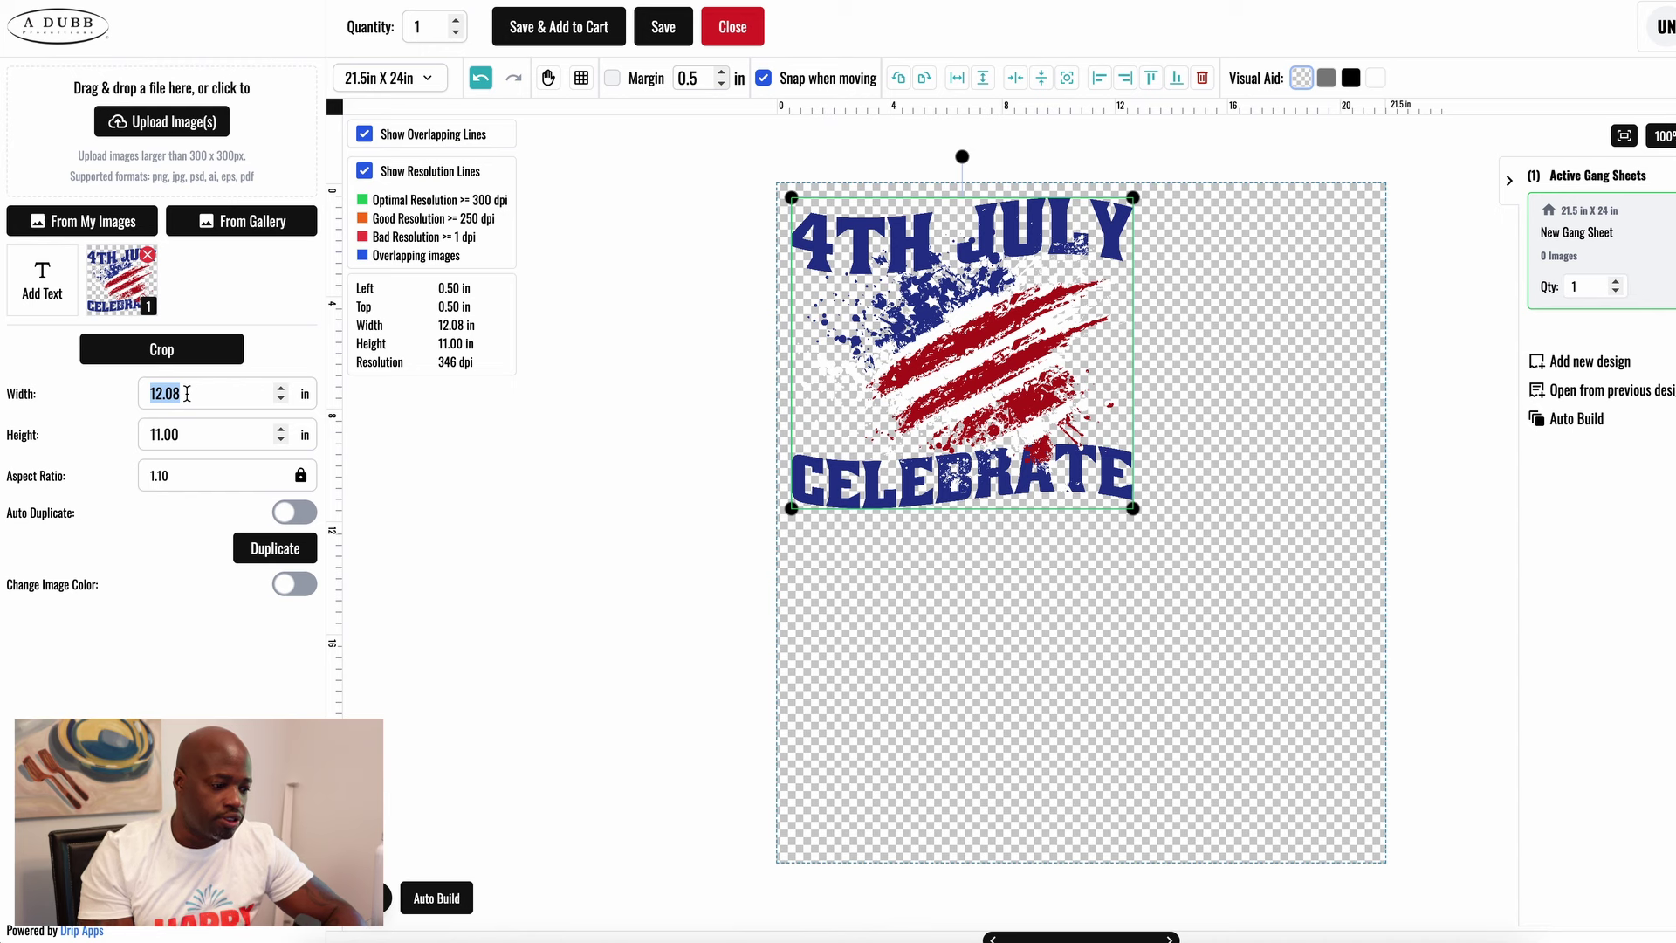
type("11")
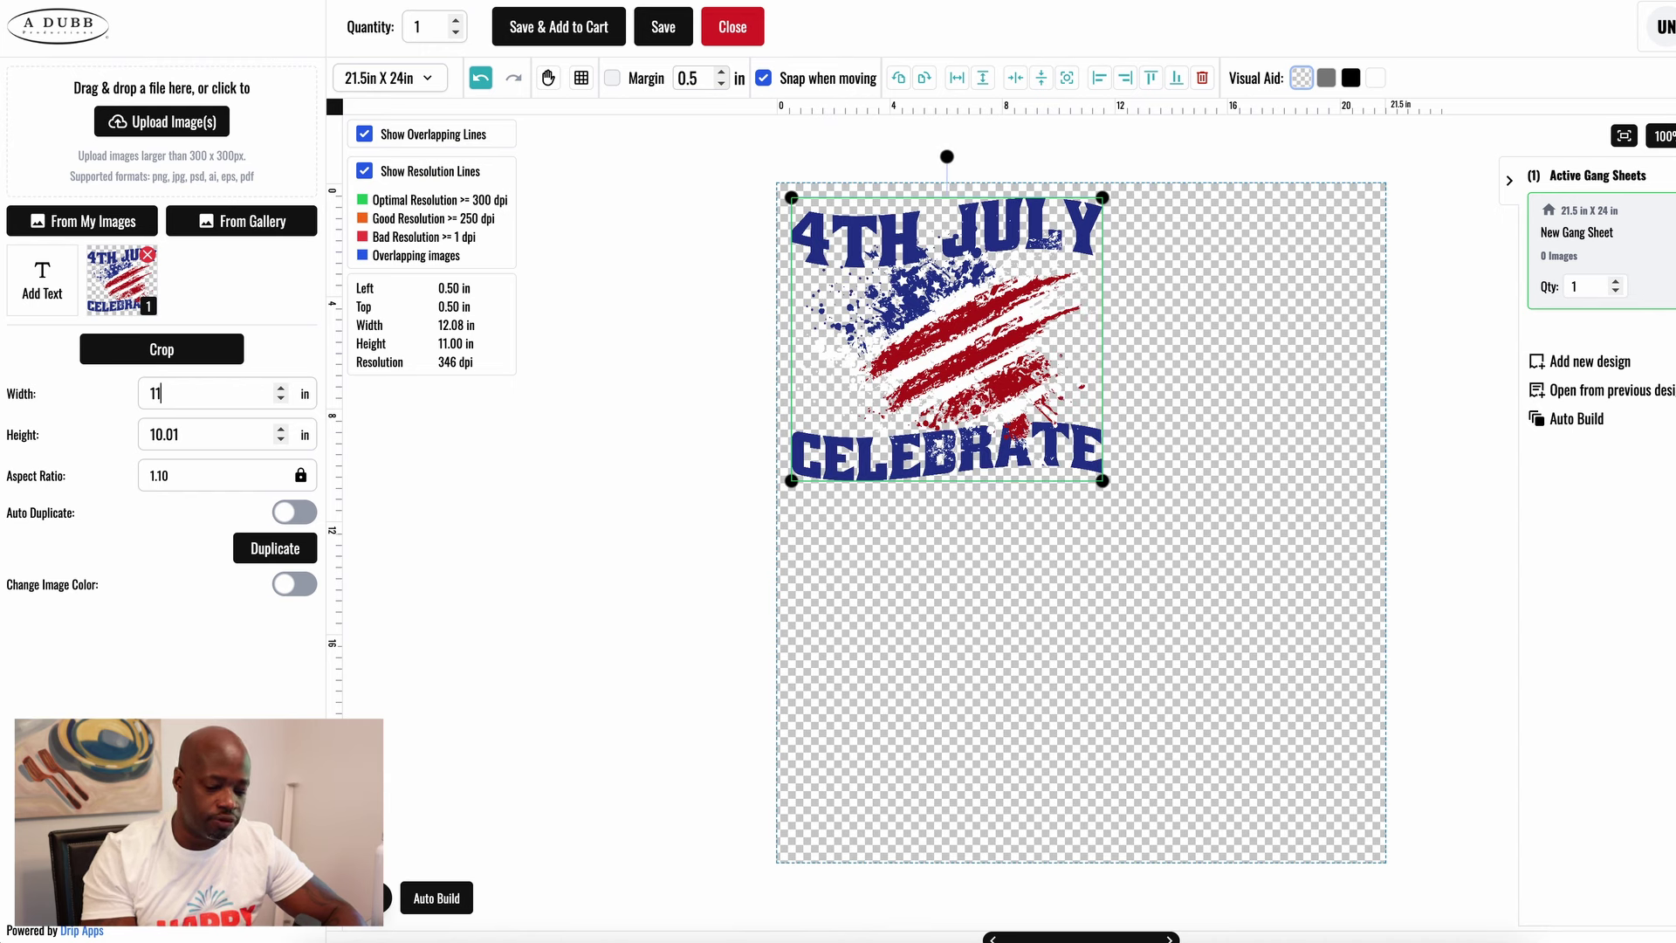
left_click(427, 485)
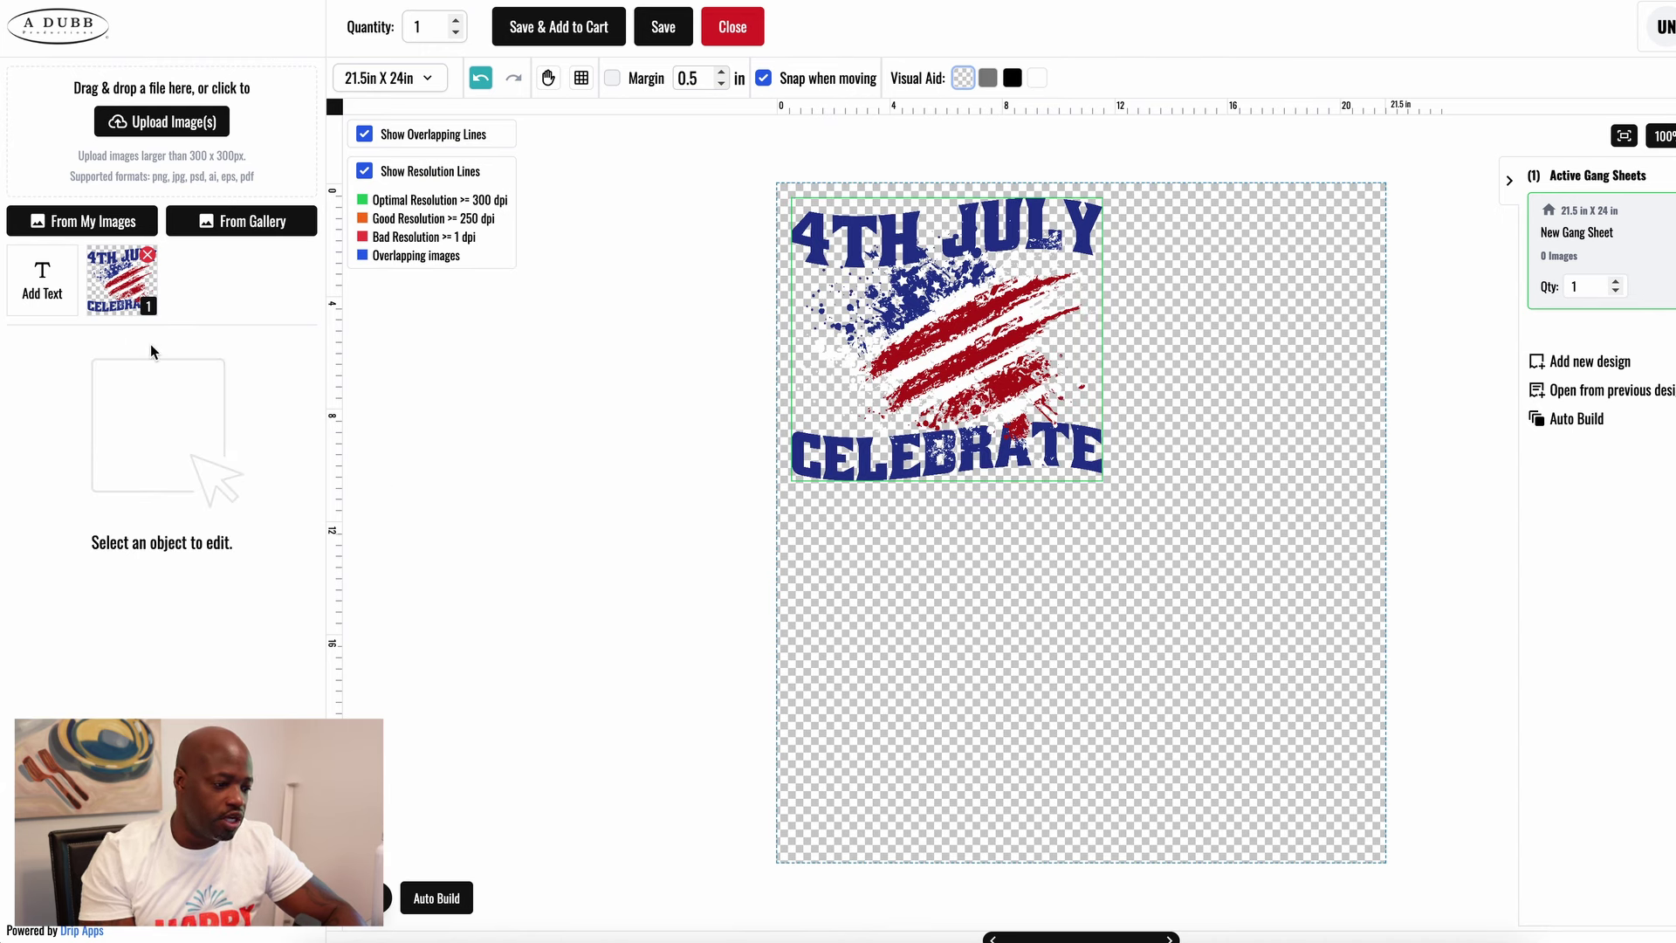
Step: Make a same-size copy of the 11 in wide design below it, removing the full-size copy added from the uploads
left_click(114, 295)
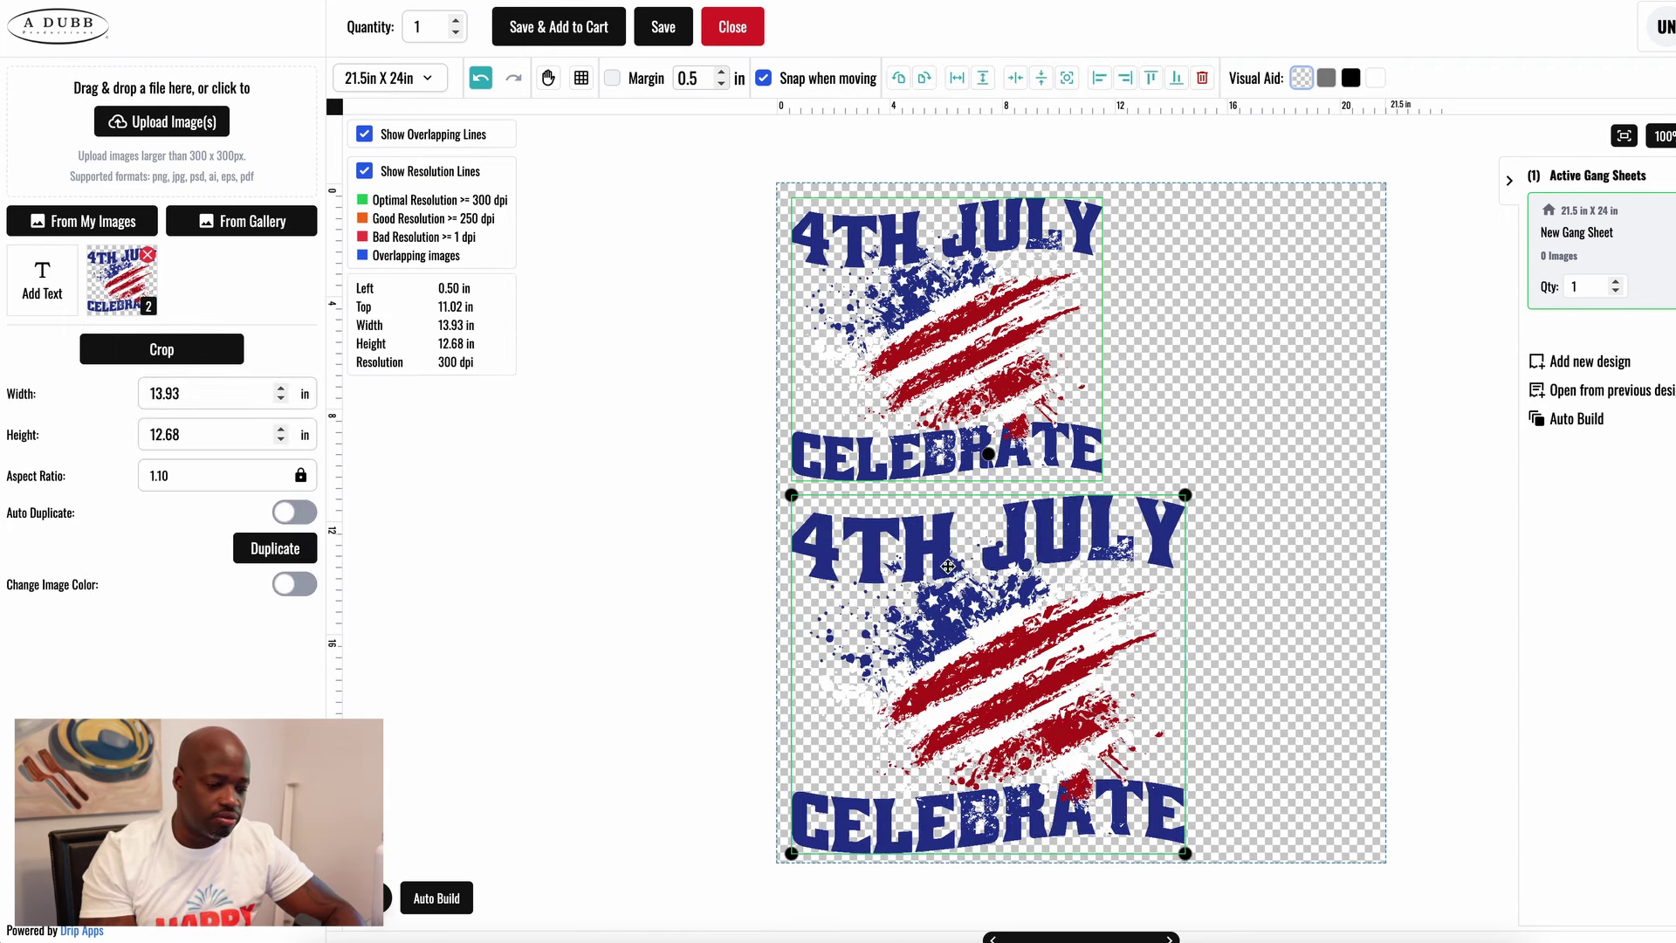
key("Delete")
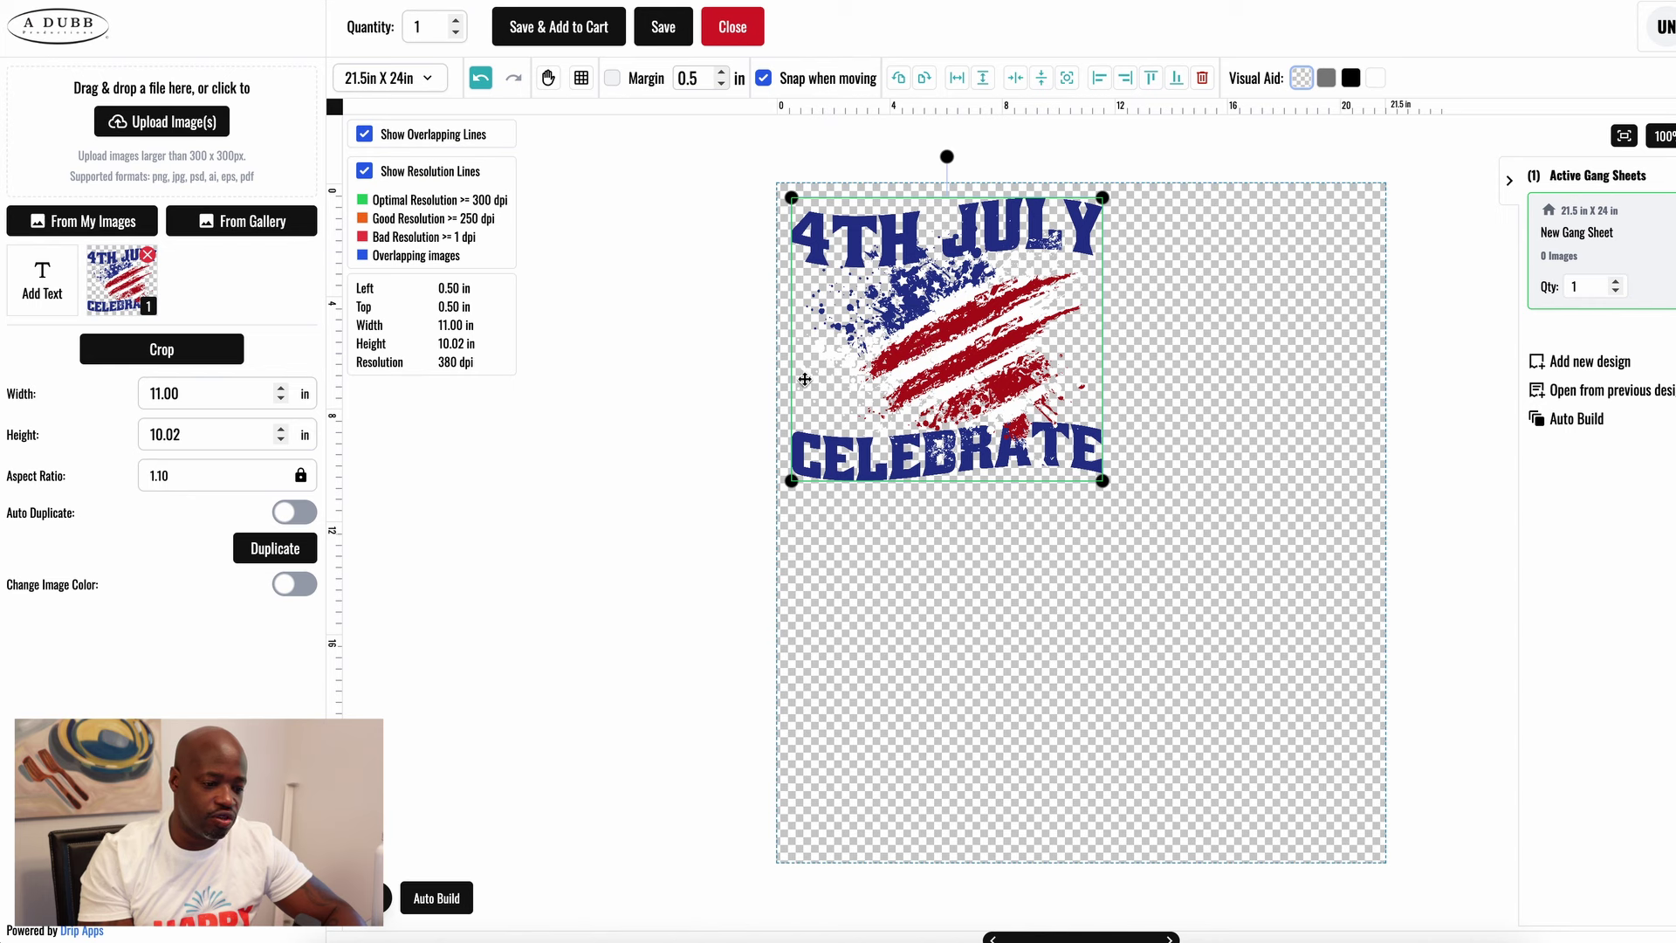
left_click(288, 554)
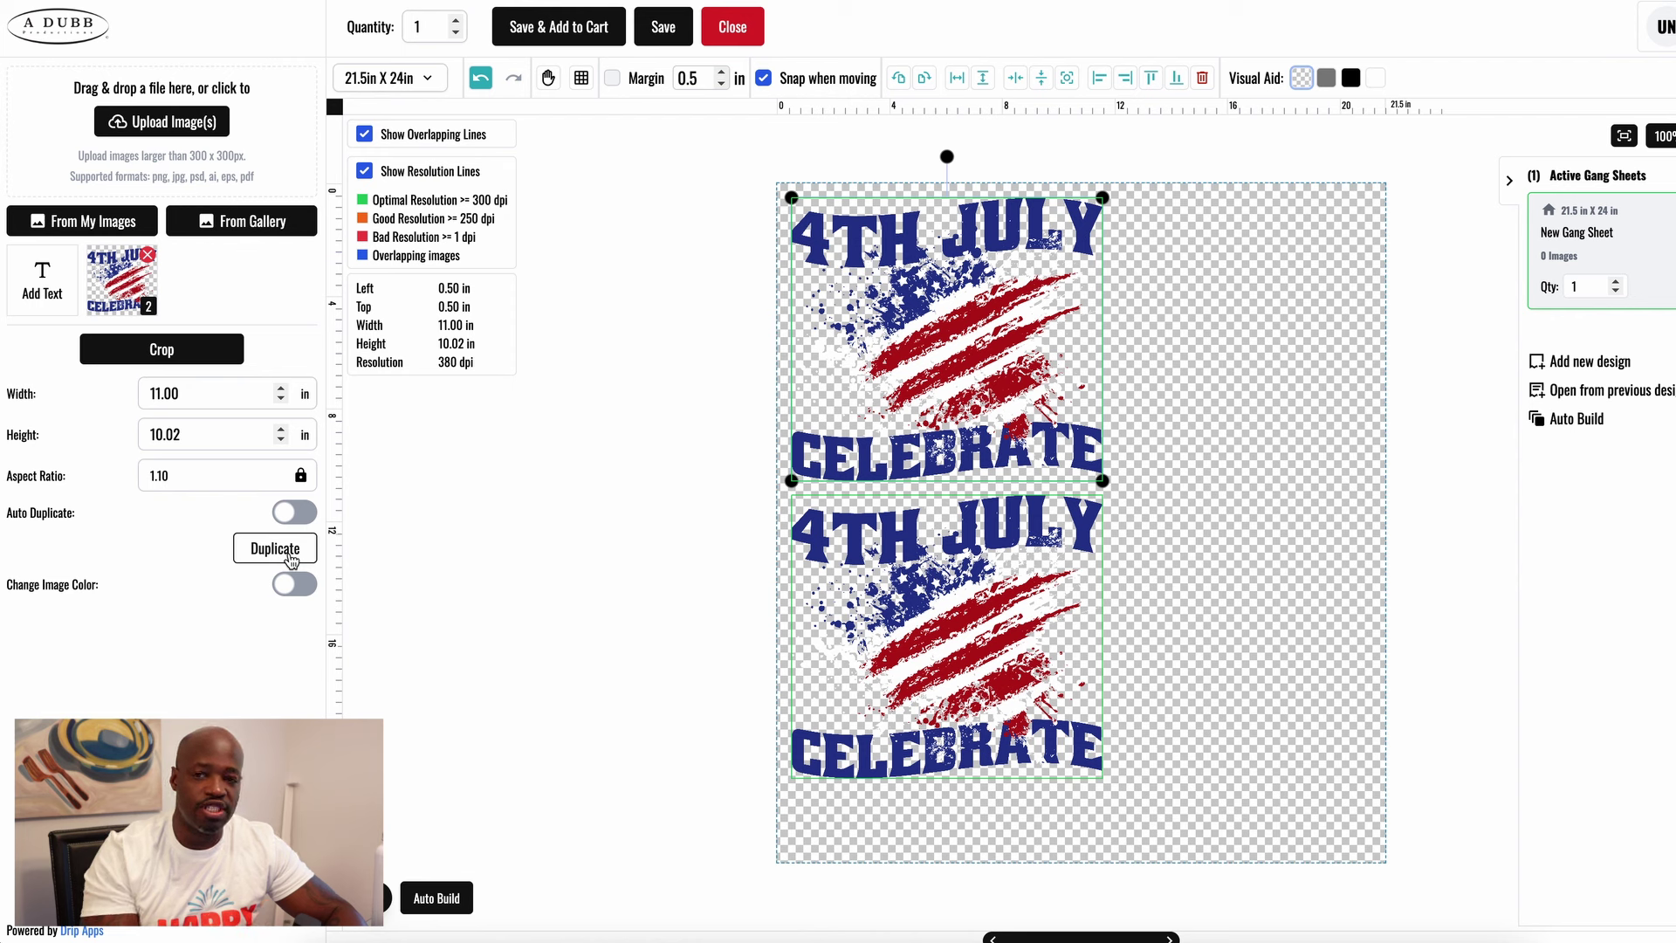
left_click(290, 558)
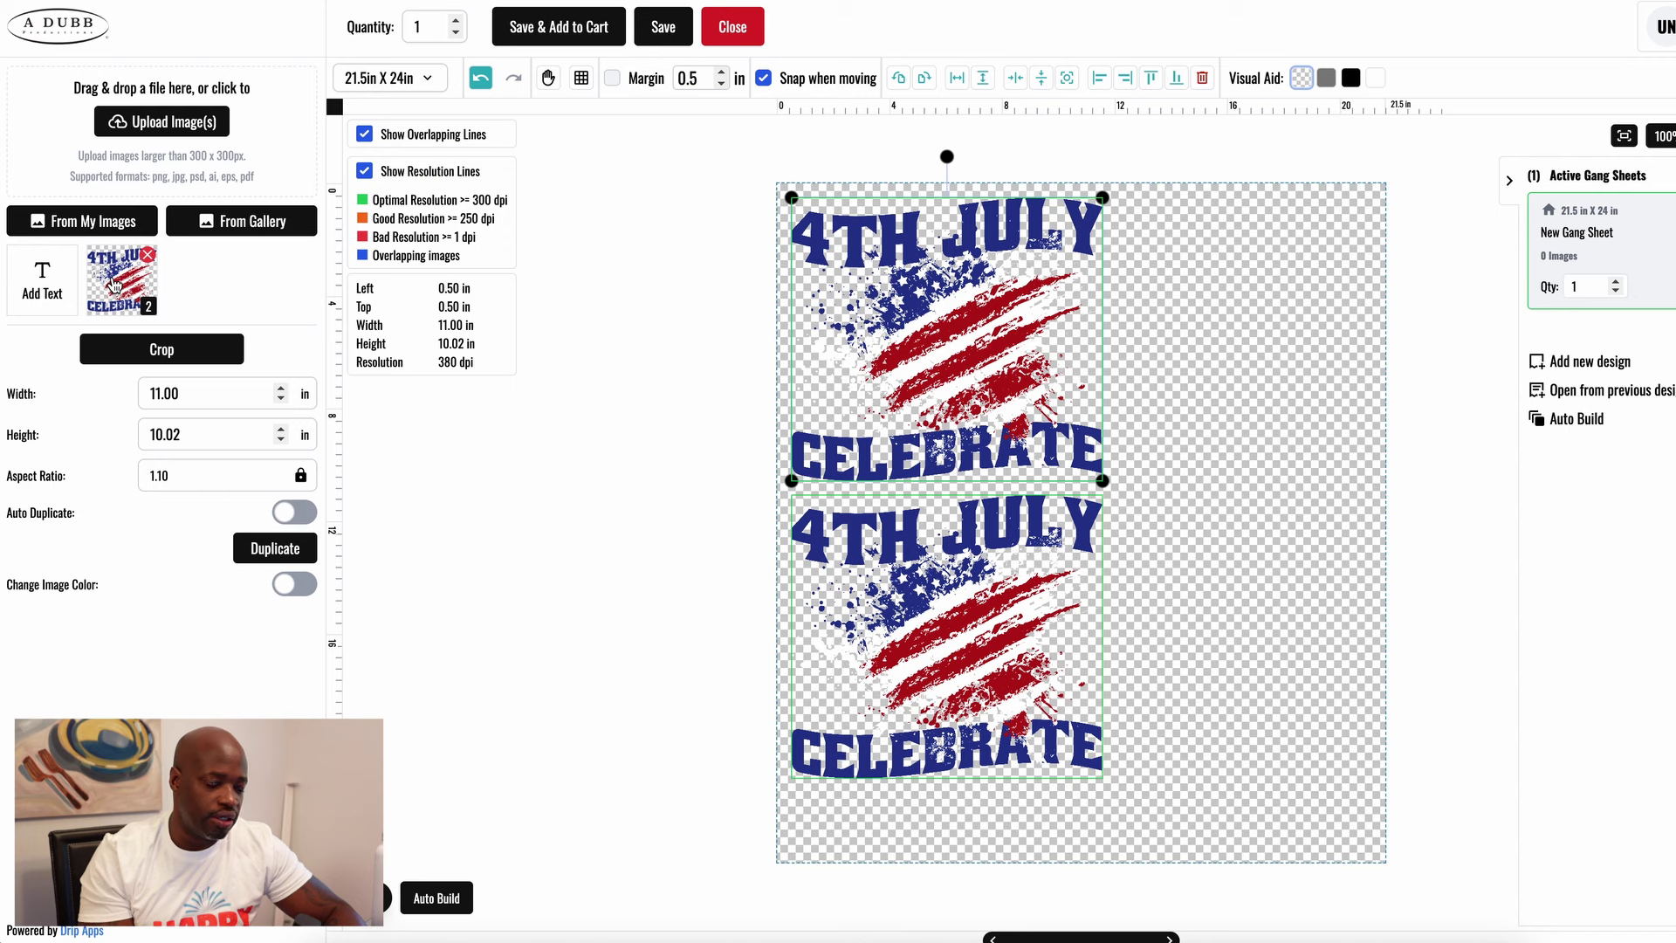
Step: Move the lower copy to the free area beside the original and resize it to about 6.5 in wide
left_click(1074, 741)
left_click_drag(1103, 777, 1220, 277)
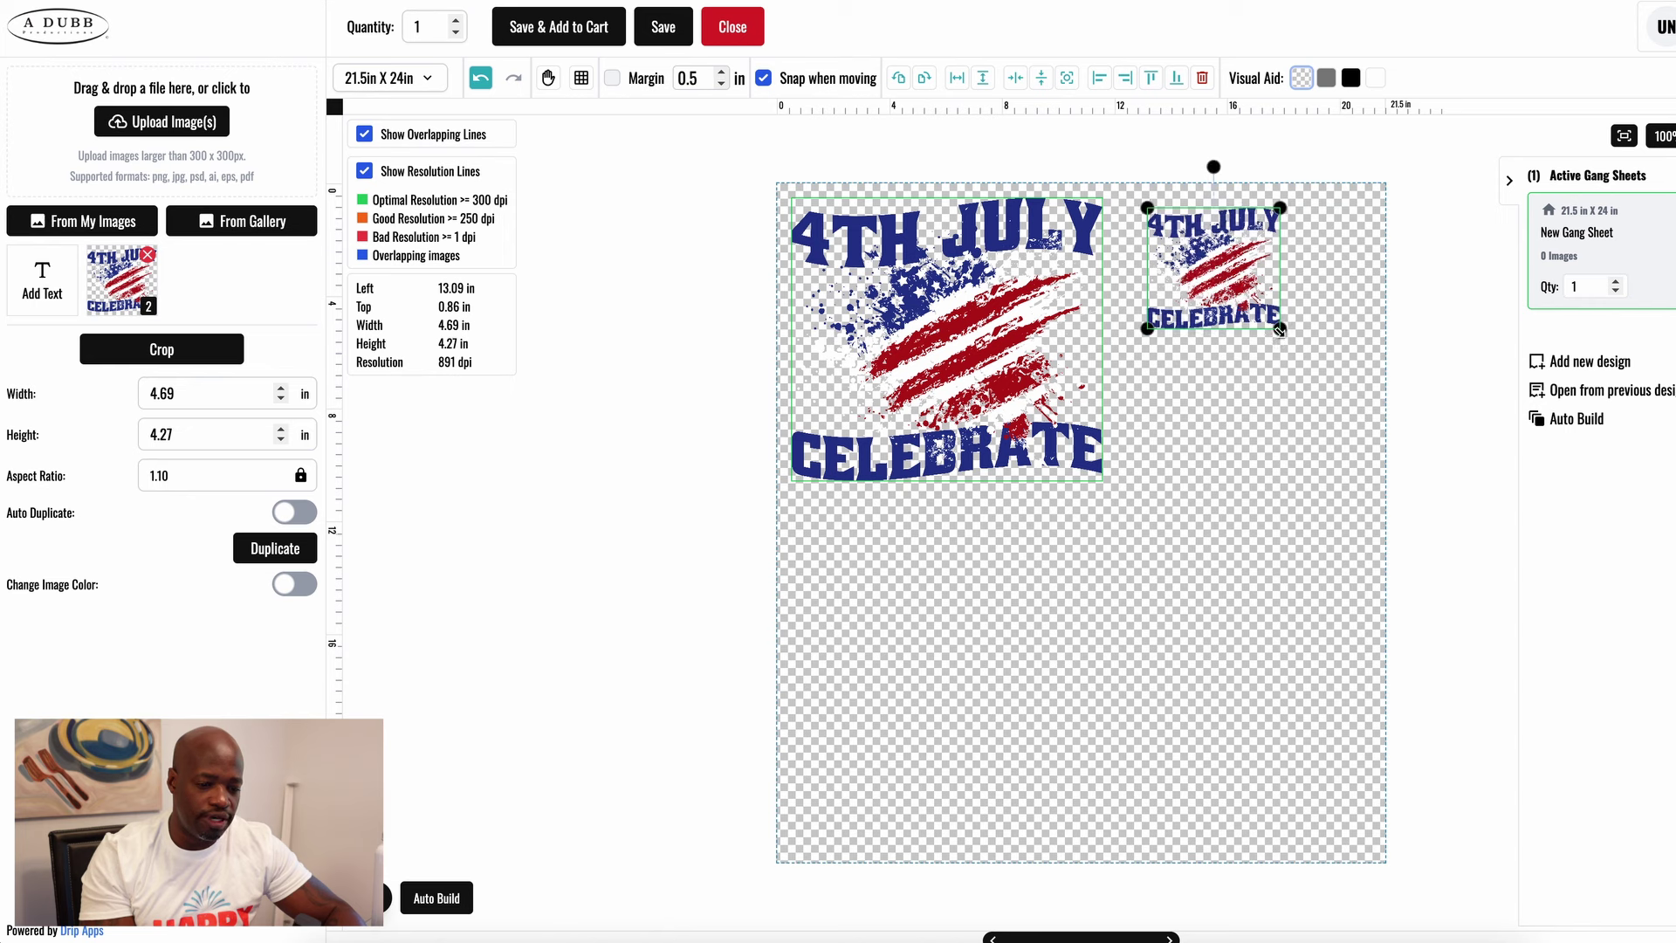
left_click_drag(1280, 327, 1307, 352)
left_click_drag(1316, 363, 1332, 377)
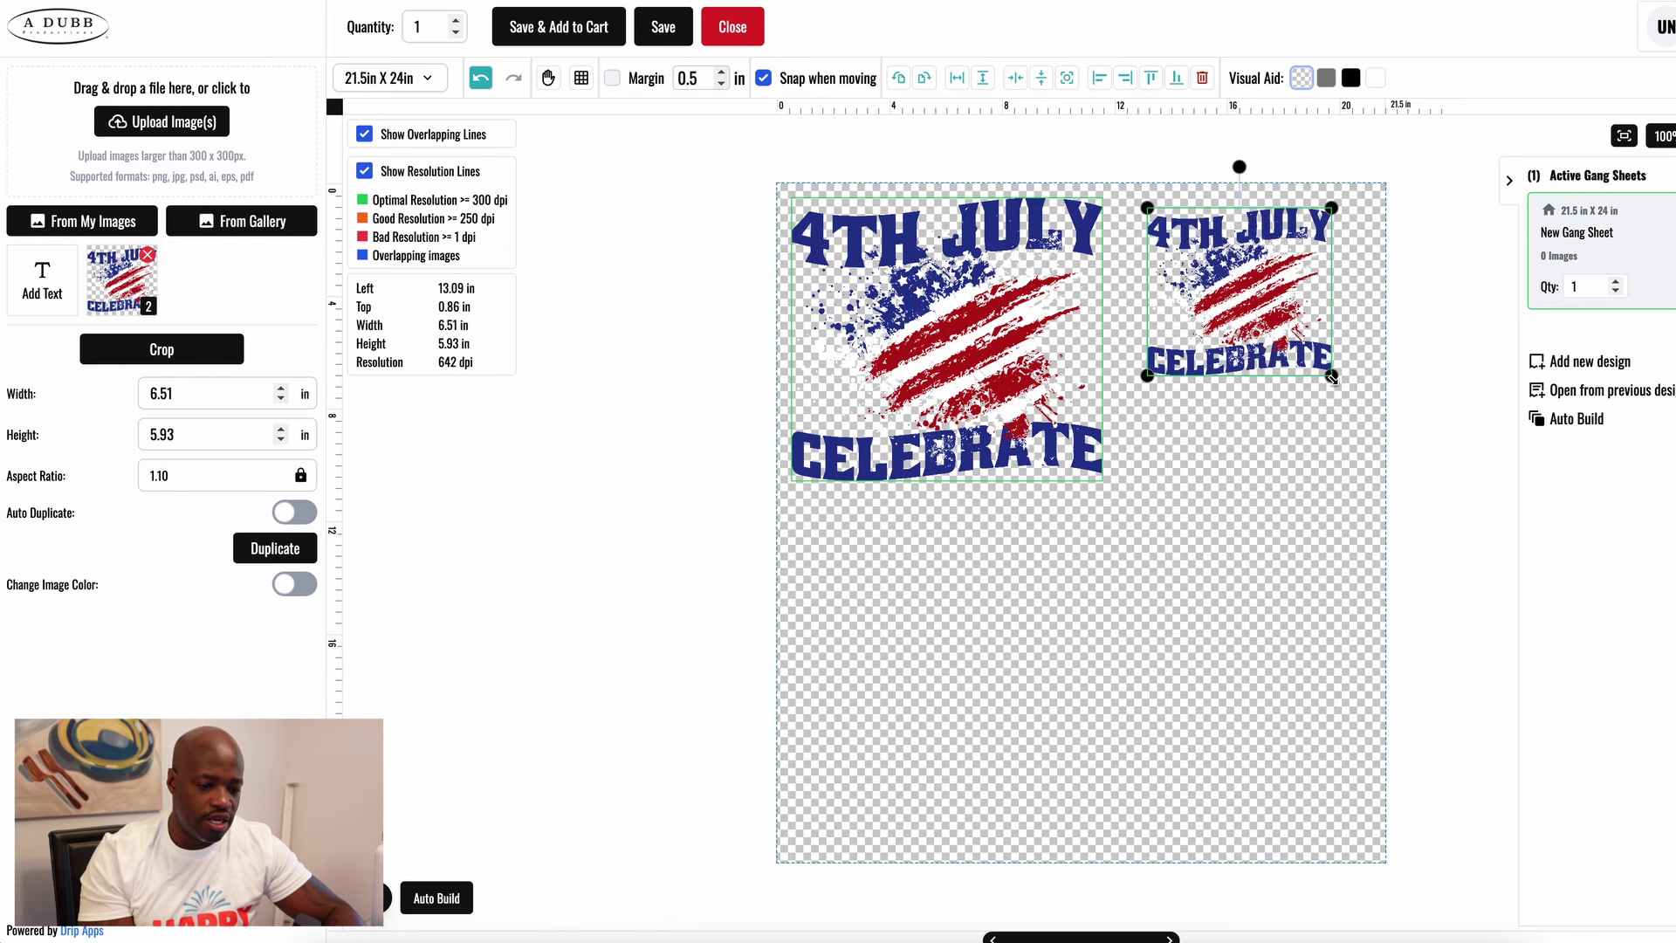
Step: Duplicate the 6.5 in wide design three times and delete the copy that falls outside its column
left_click(280, 550)
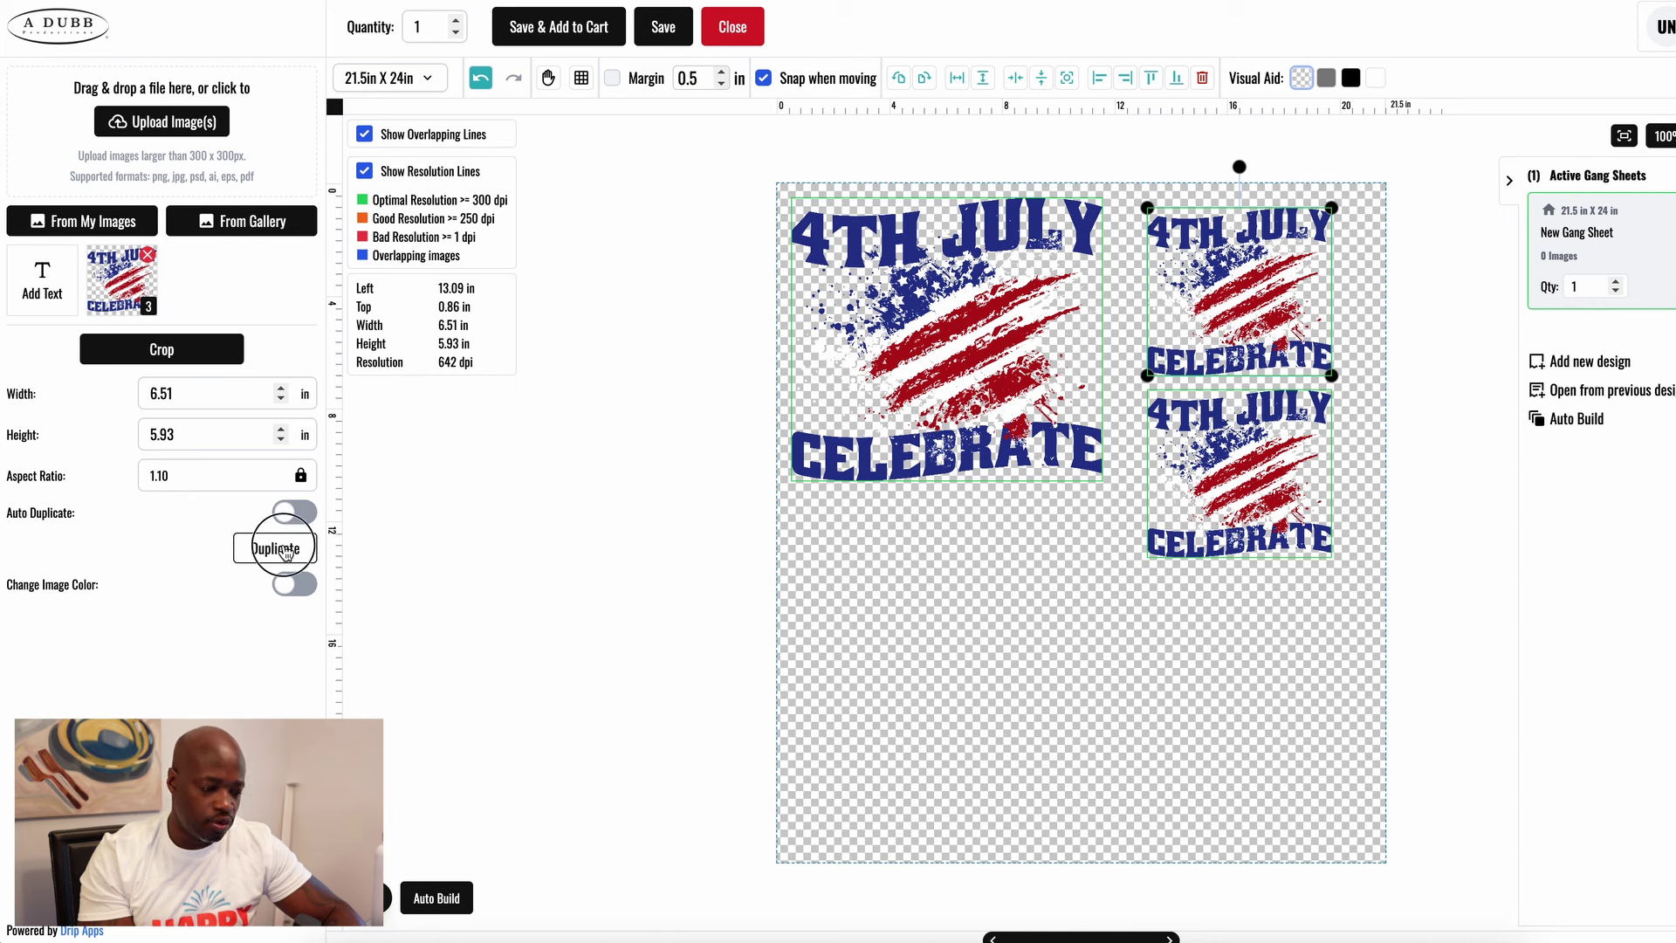
left_click(285, 551)
left_click(285, 550)
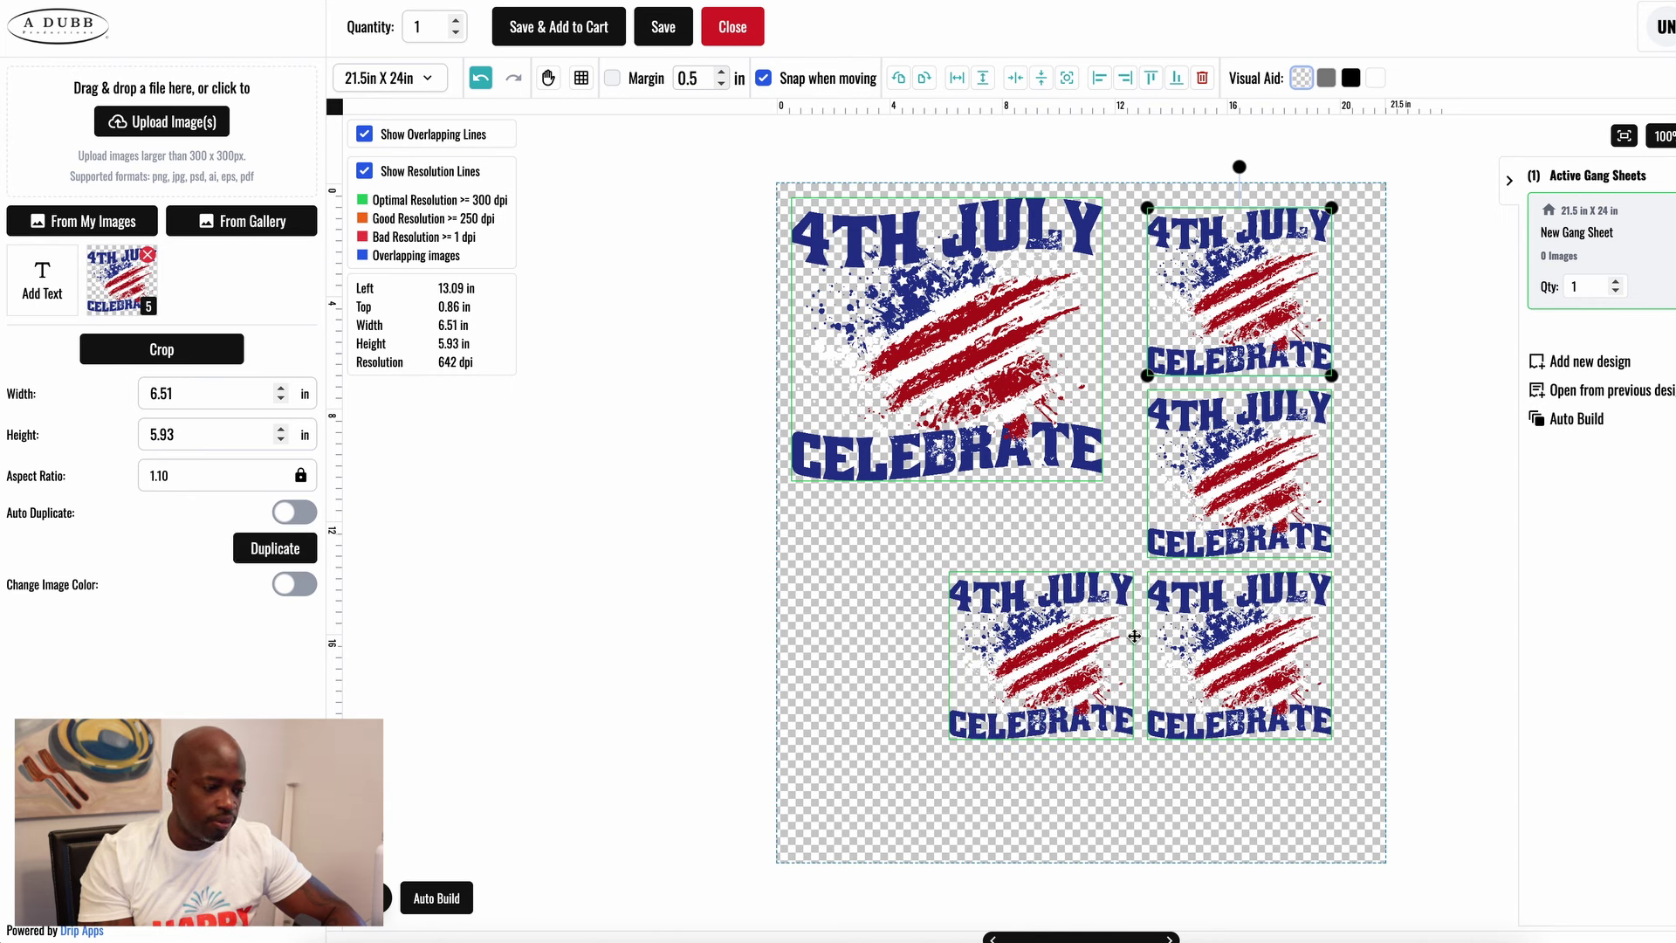
left_click(1070, 659)
key("Delete")
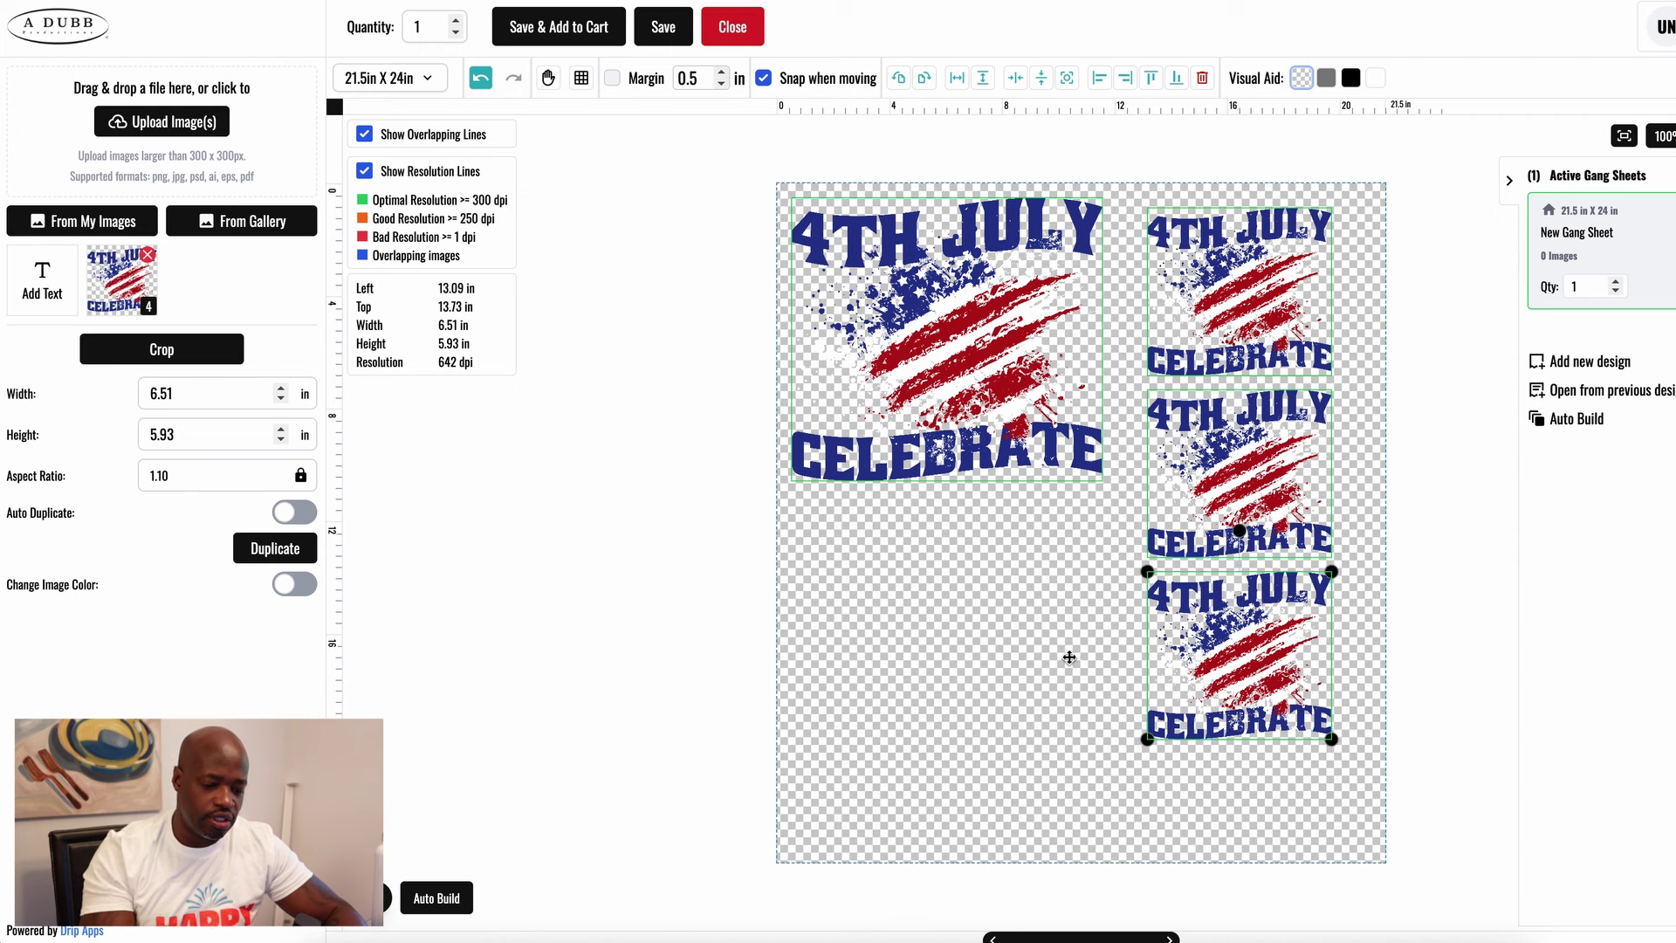
Step: Duplicate the 11 in wide design into the empty space below it
left_click(1011, 410)
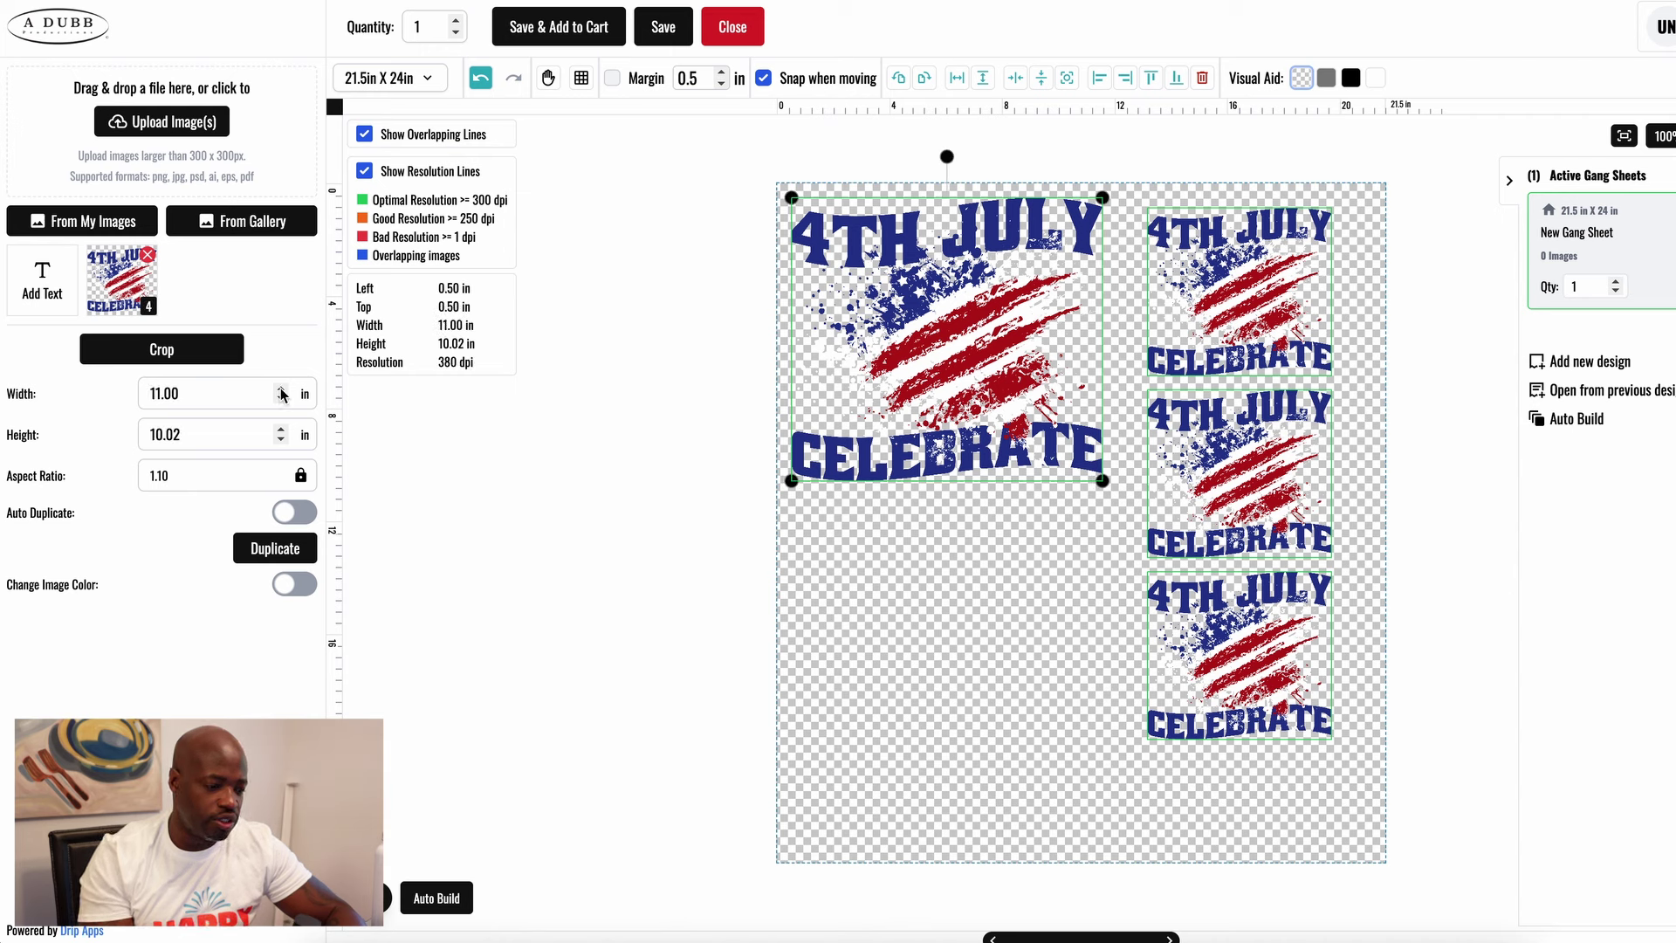
left_click(302, 555)
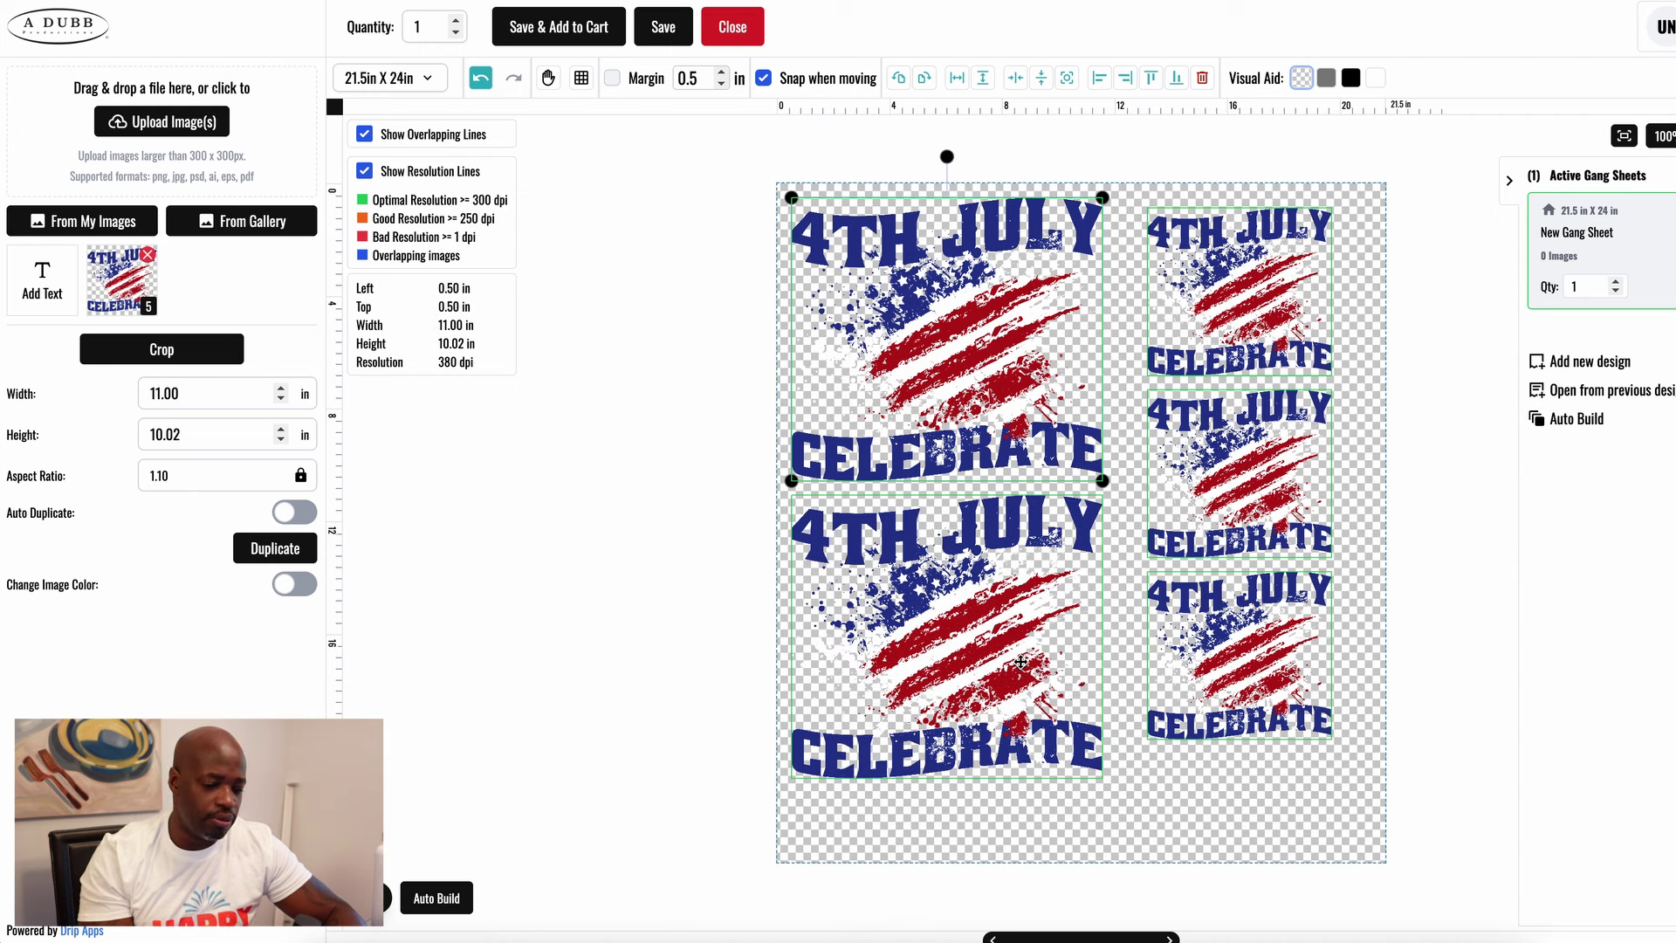
Step: Shrink the lowest design in the narrower column to about 2.2 in wide and duplicate it six times
left_click(1214, 646)
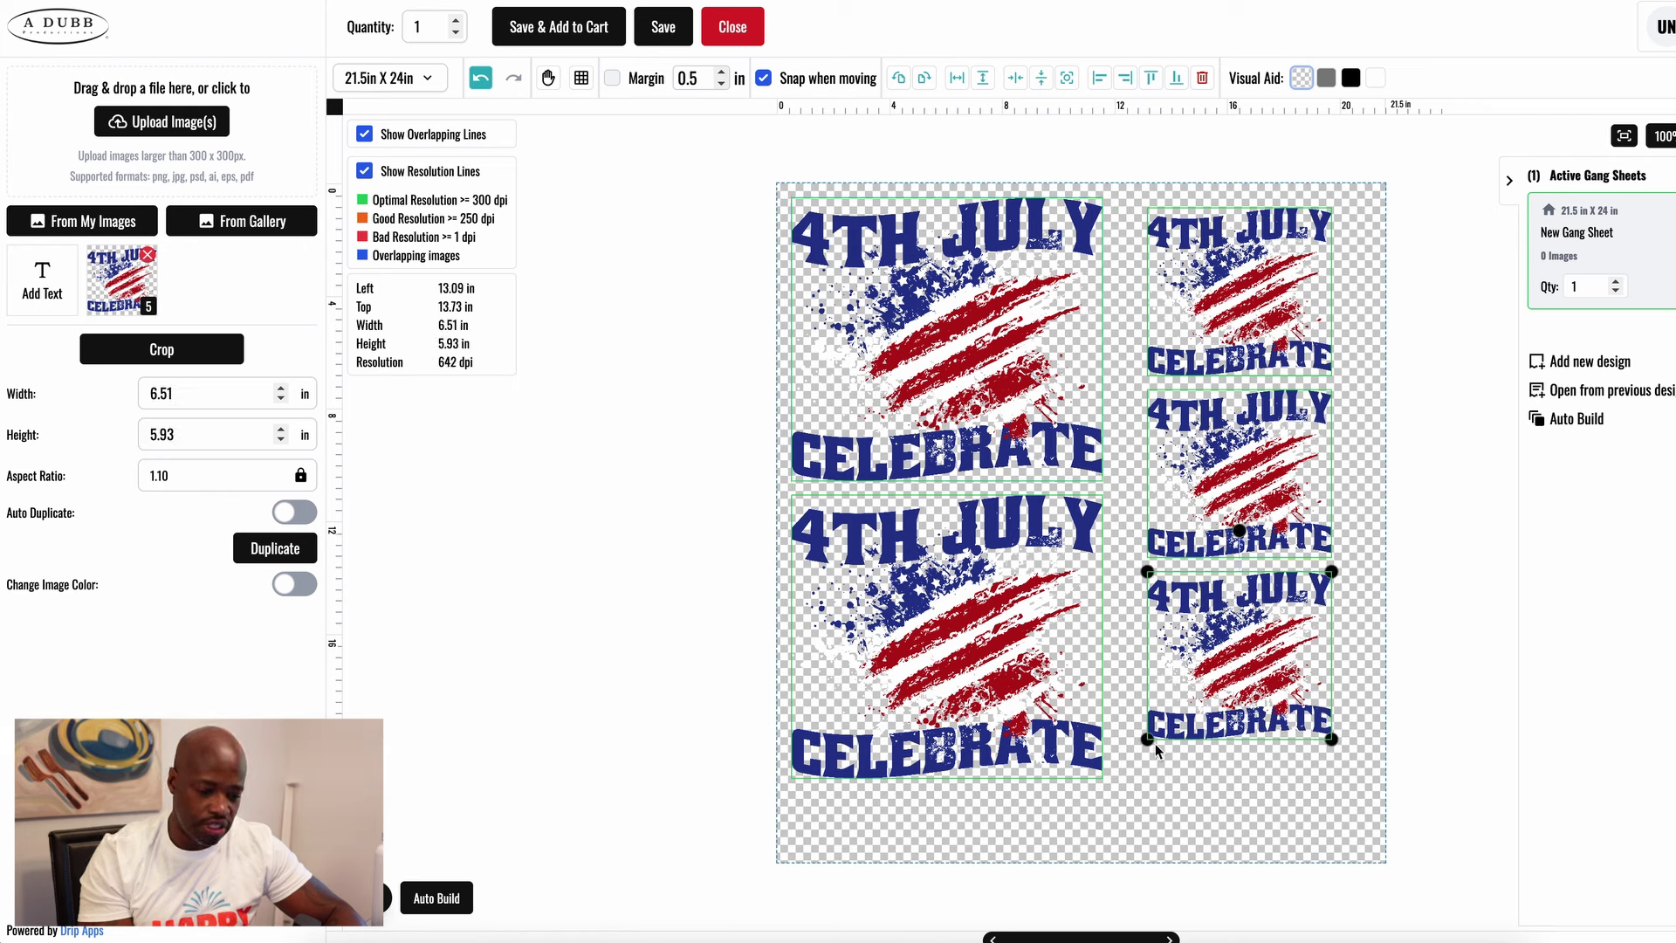
left_click_drag(1147, 742, 1287, 650)
left_click(308, 549)
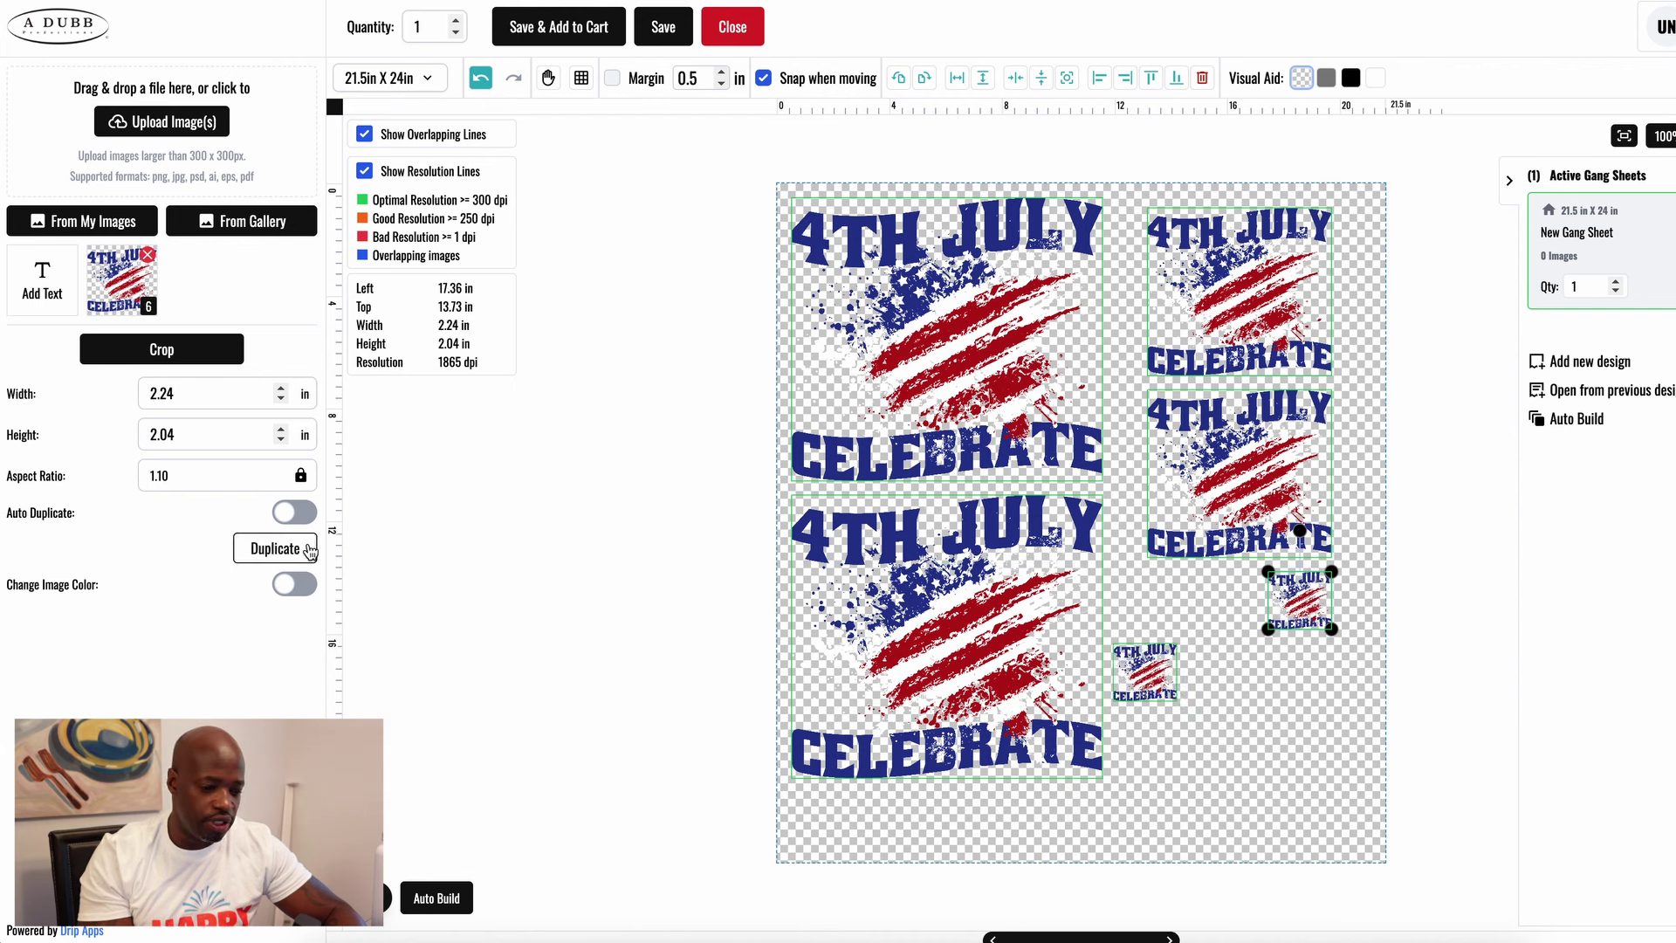
left_click(308, 548)
left_click(308, 548)
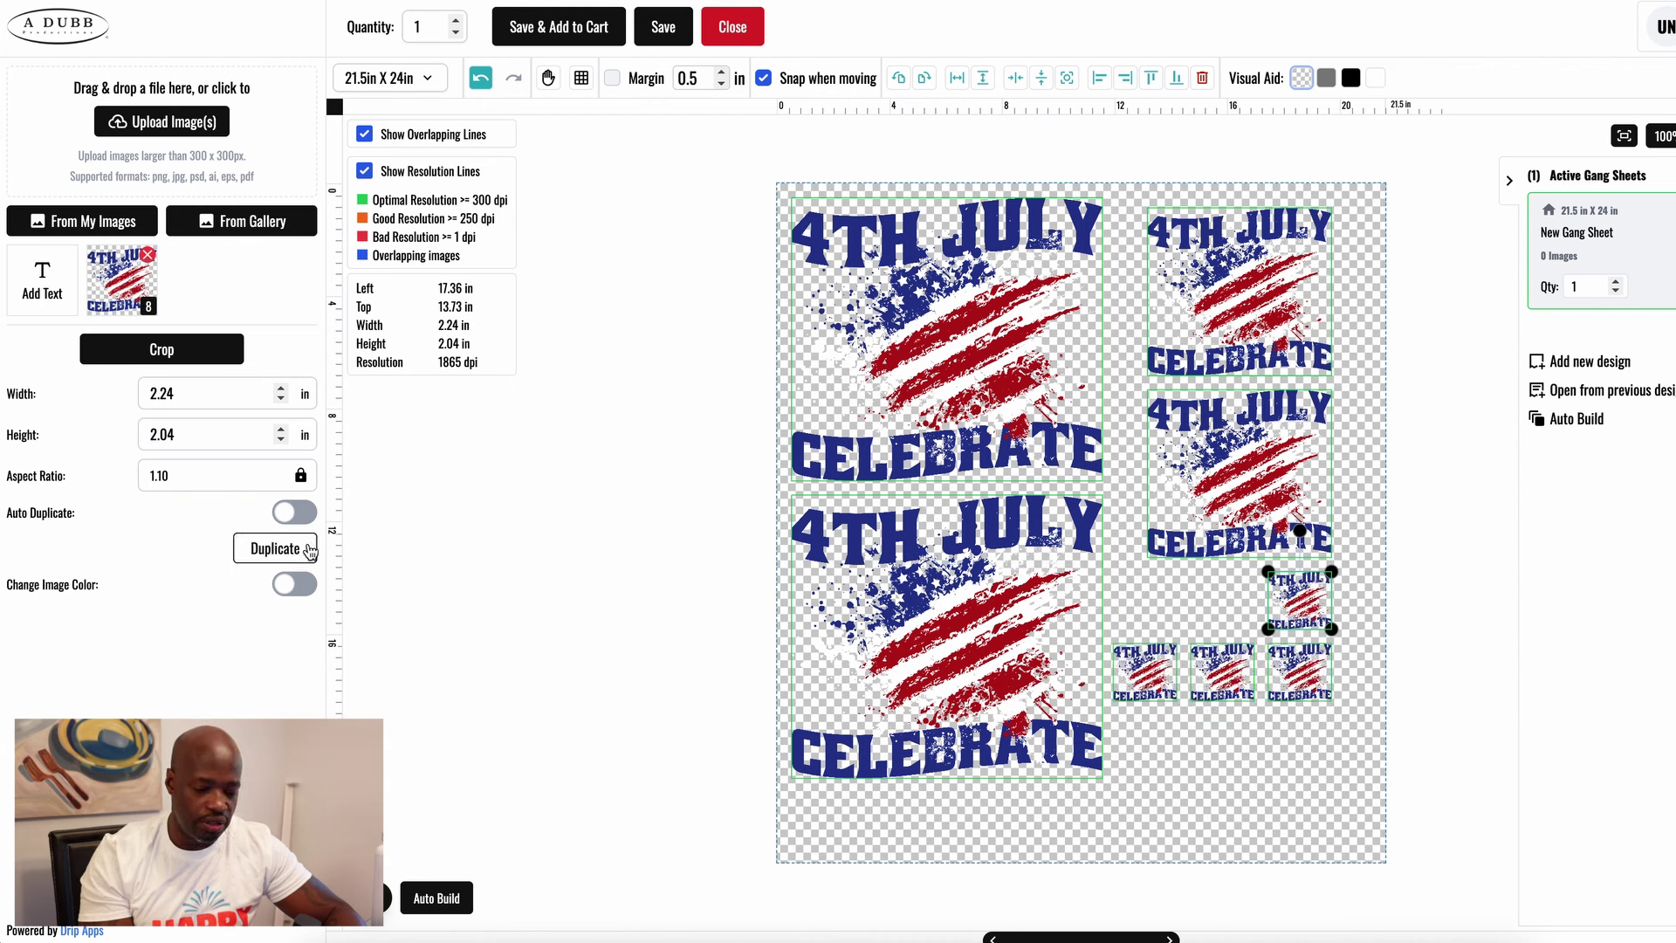
left_click(309, 548)
left_click(308, 549)
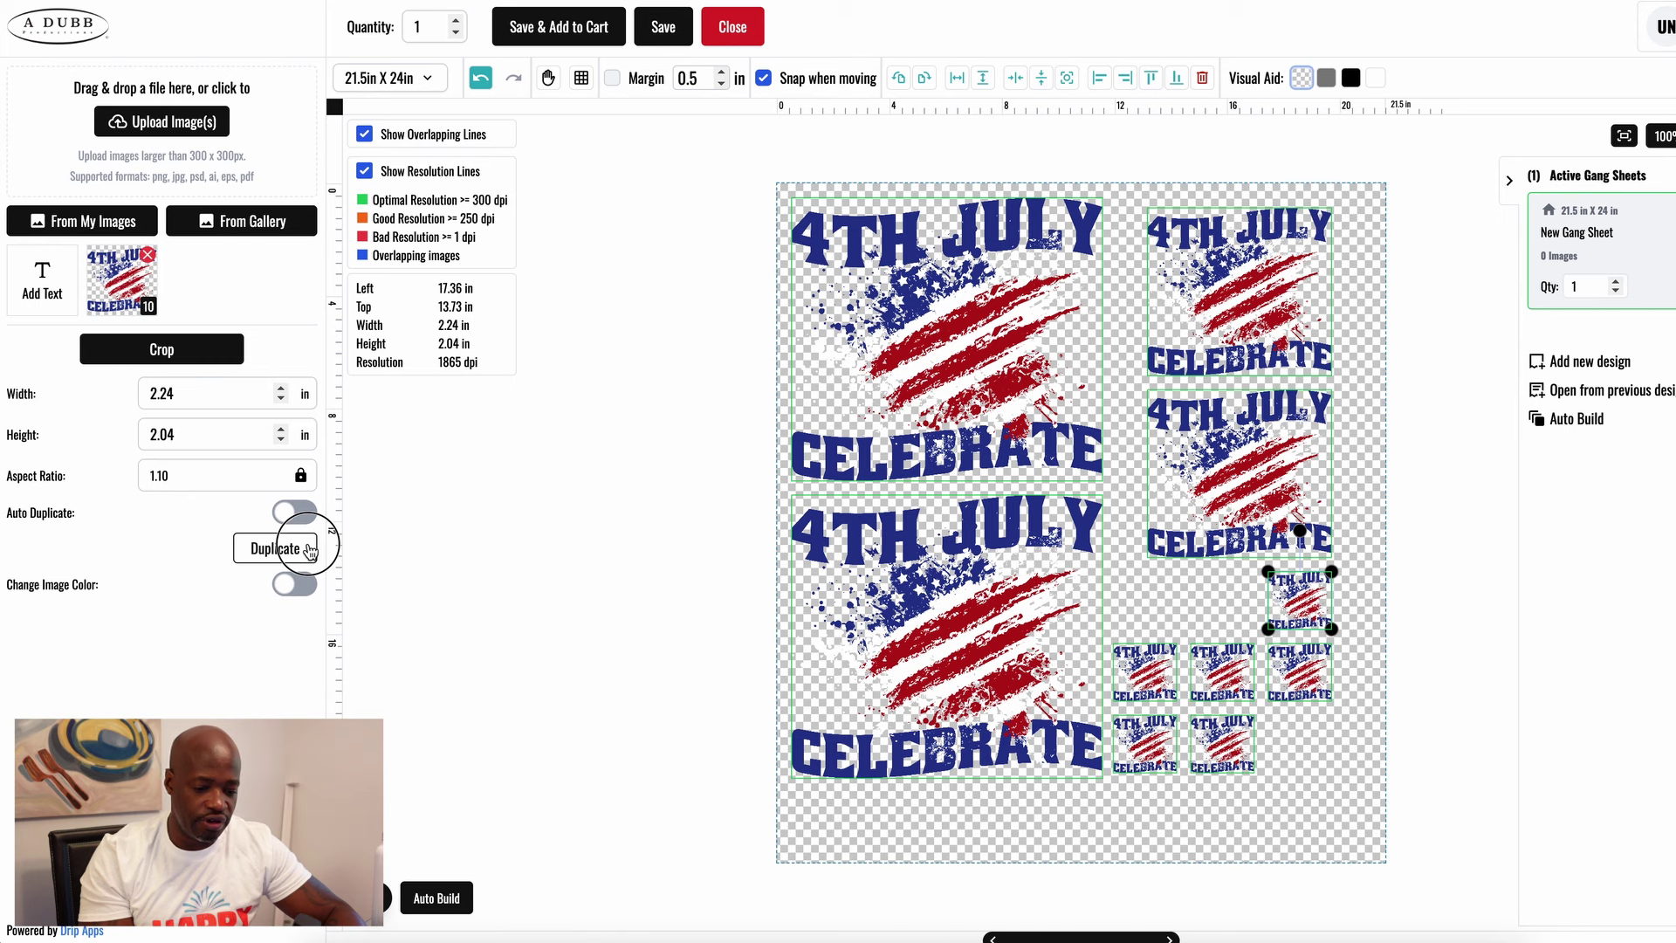
left_click(308, 548)
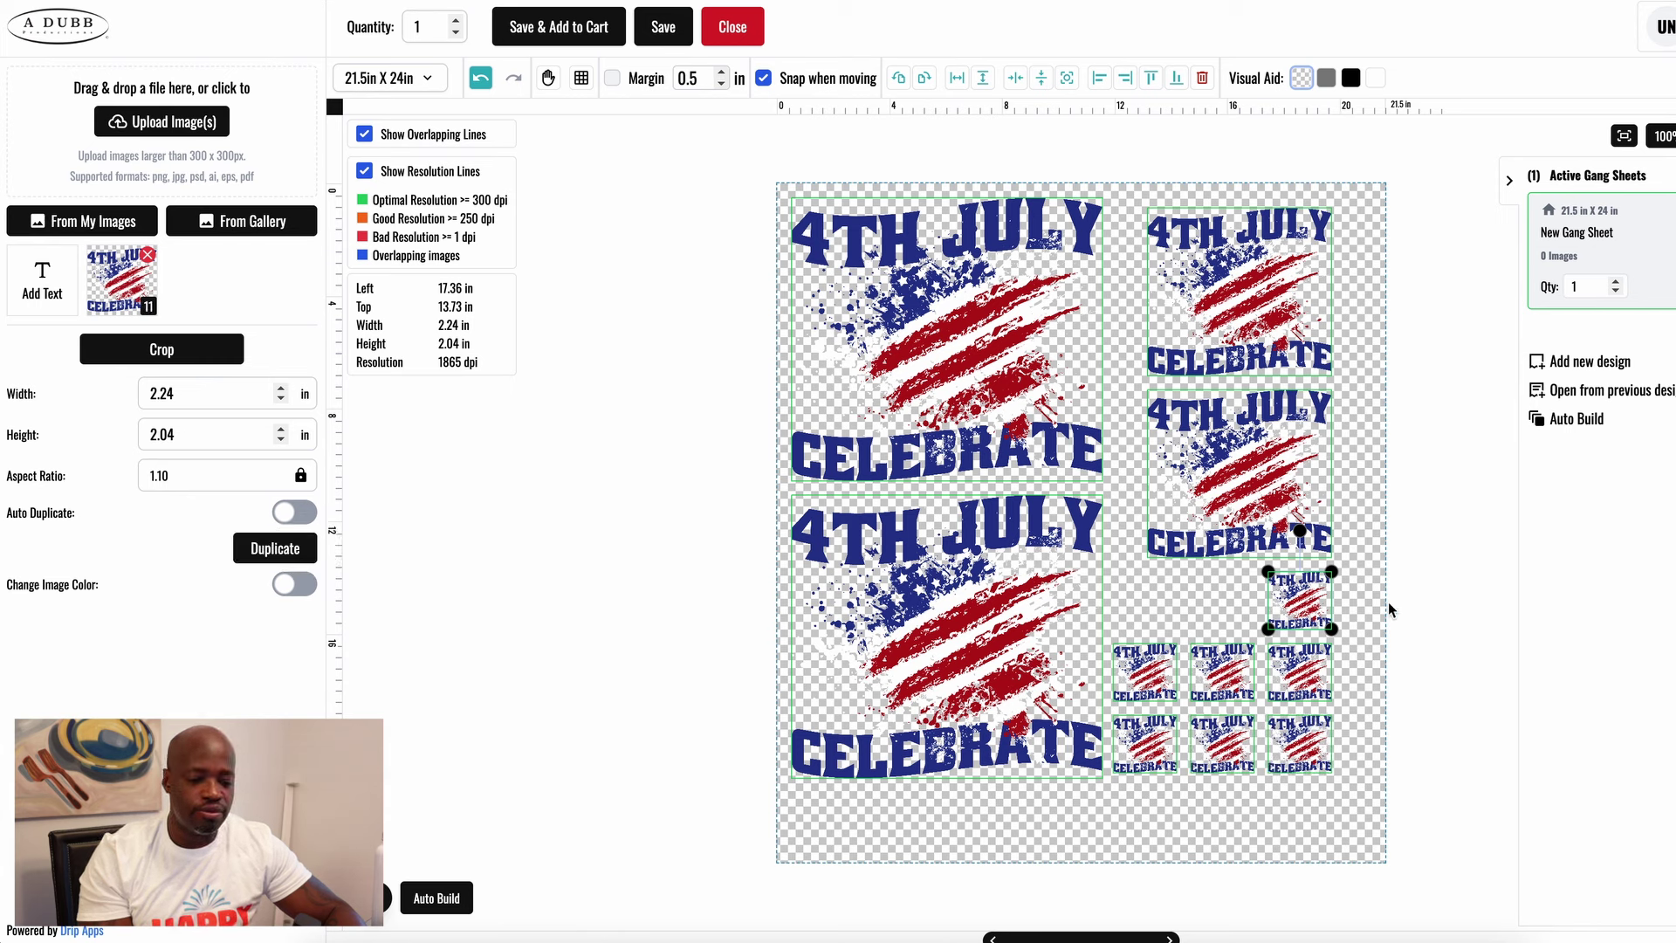
Step: Delete every design from the sheet except the original 11 in wide 4th July design in the upper corner
left_click_drag(1356, 191, 1130, 608)
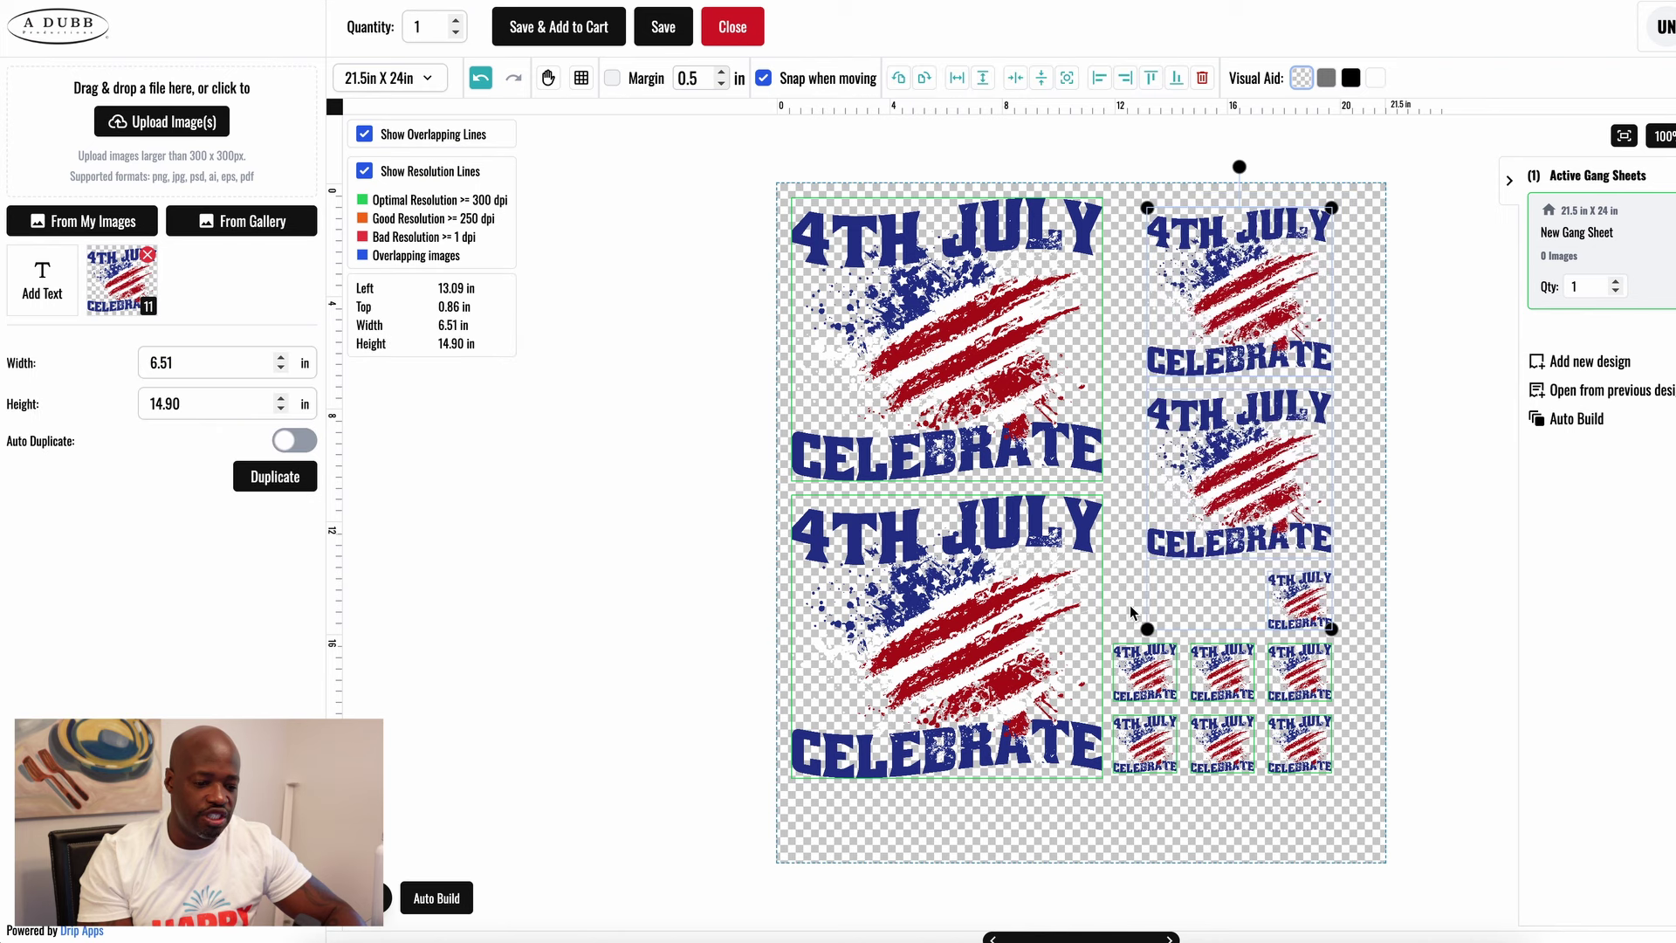
key("Delete")
left_click(1054, 563)
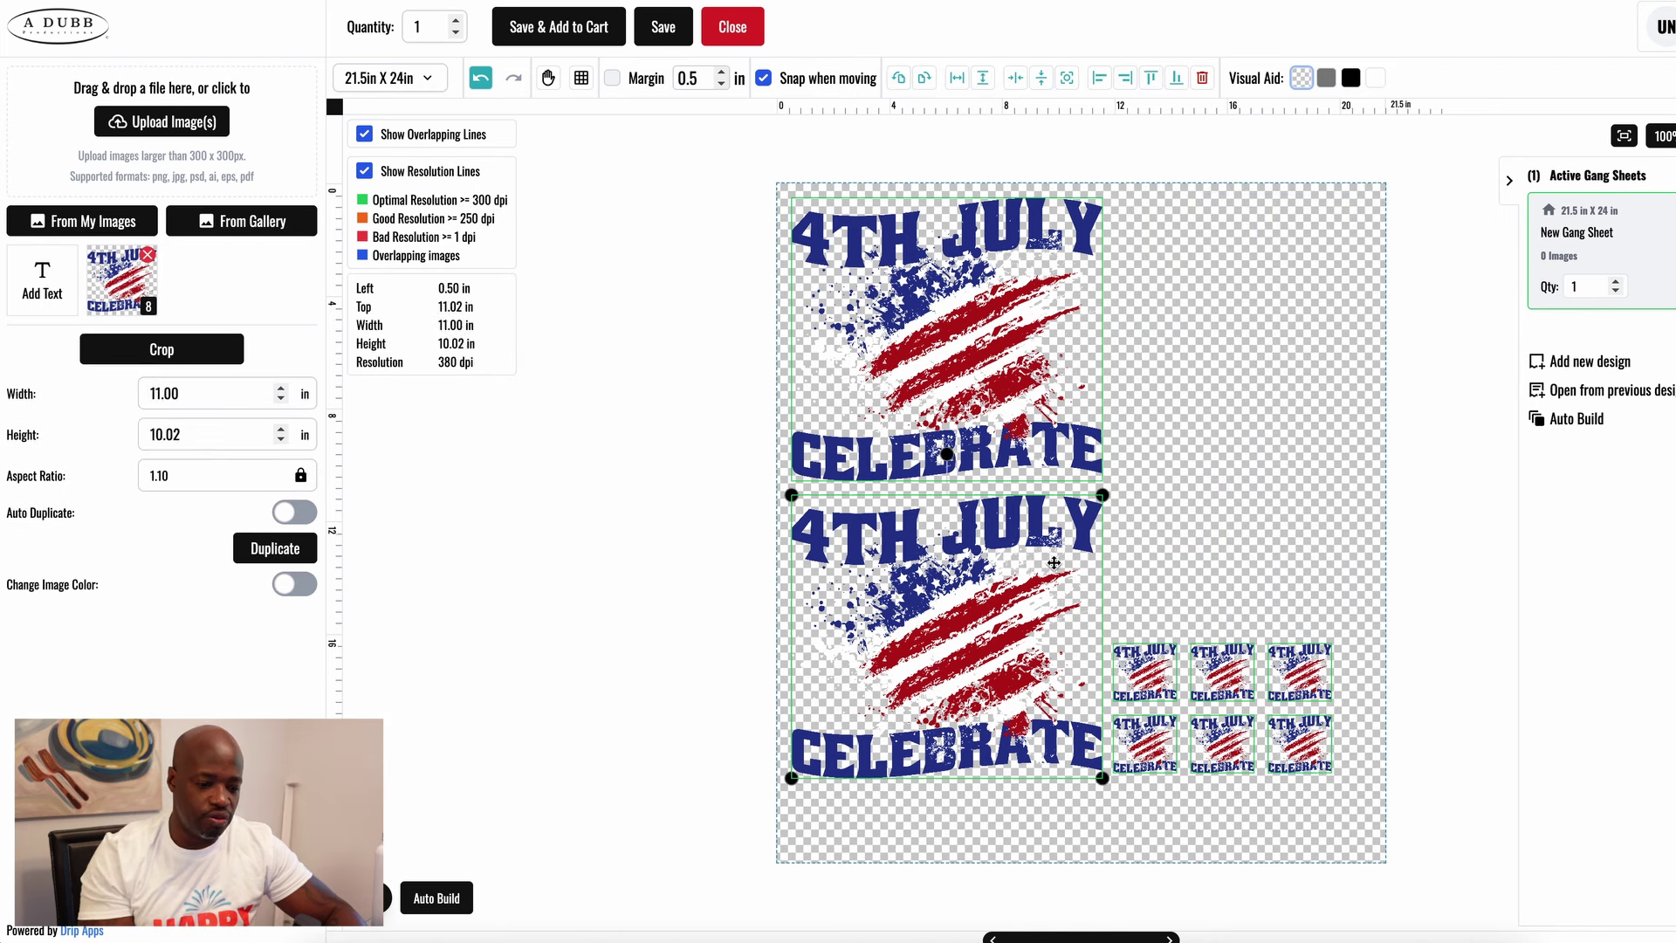
key("Delete")
left_click_drag(1069, 592, 1418, 826)
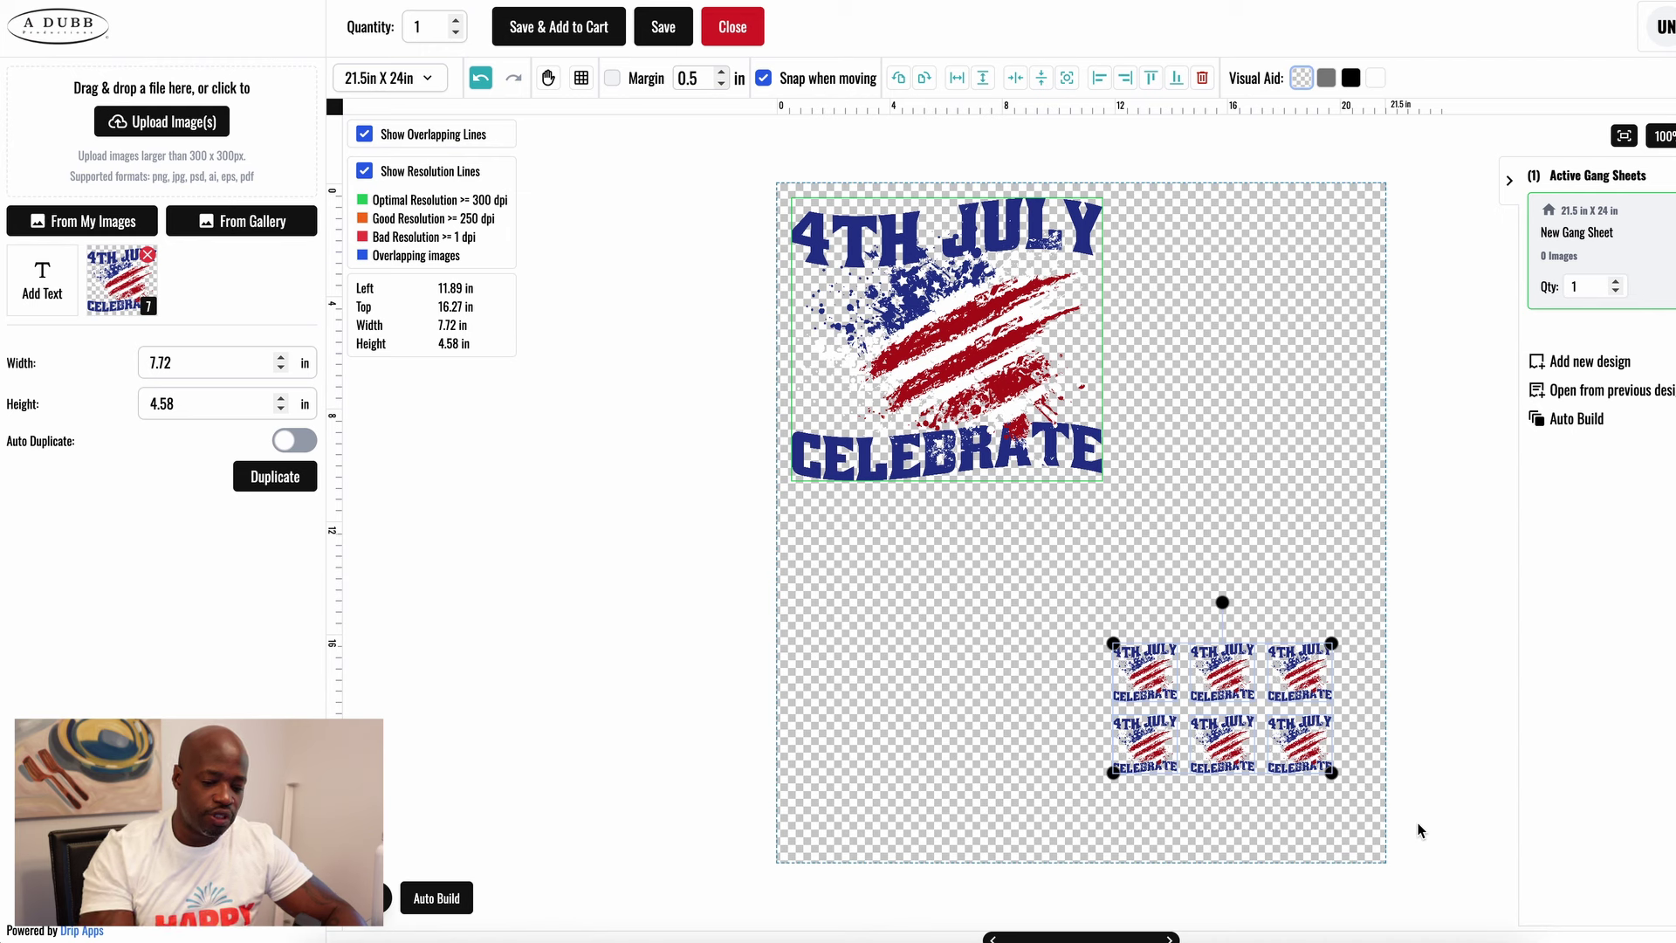
key("Delete")
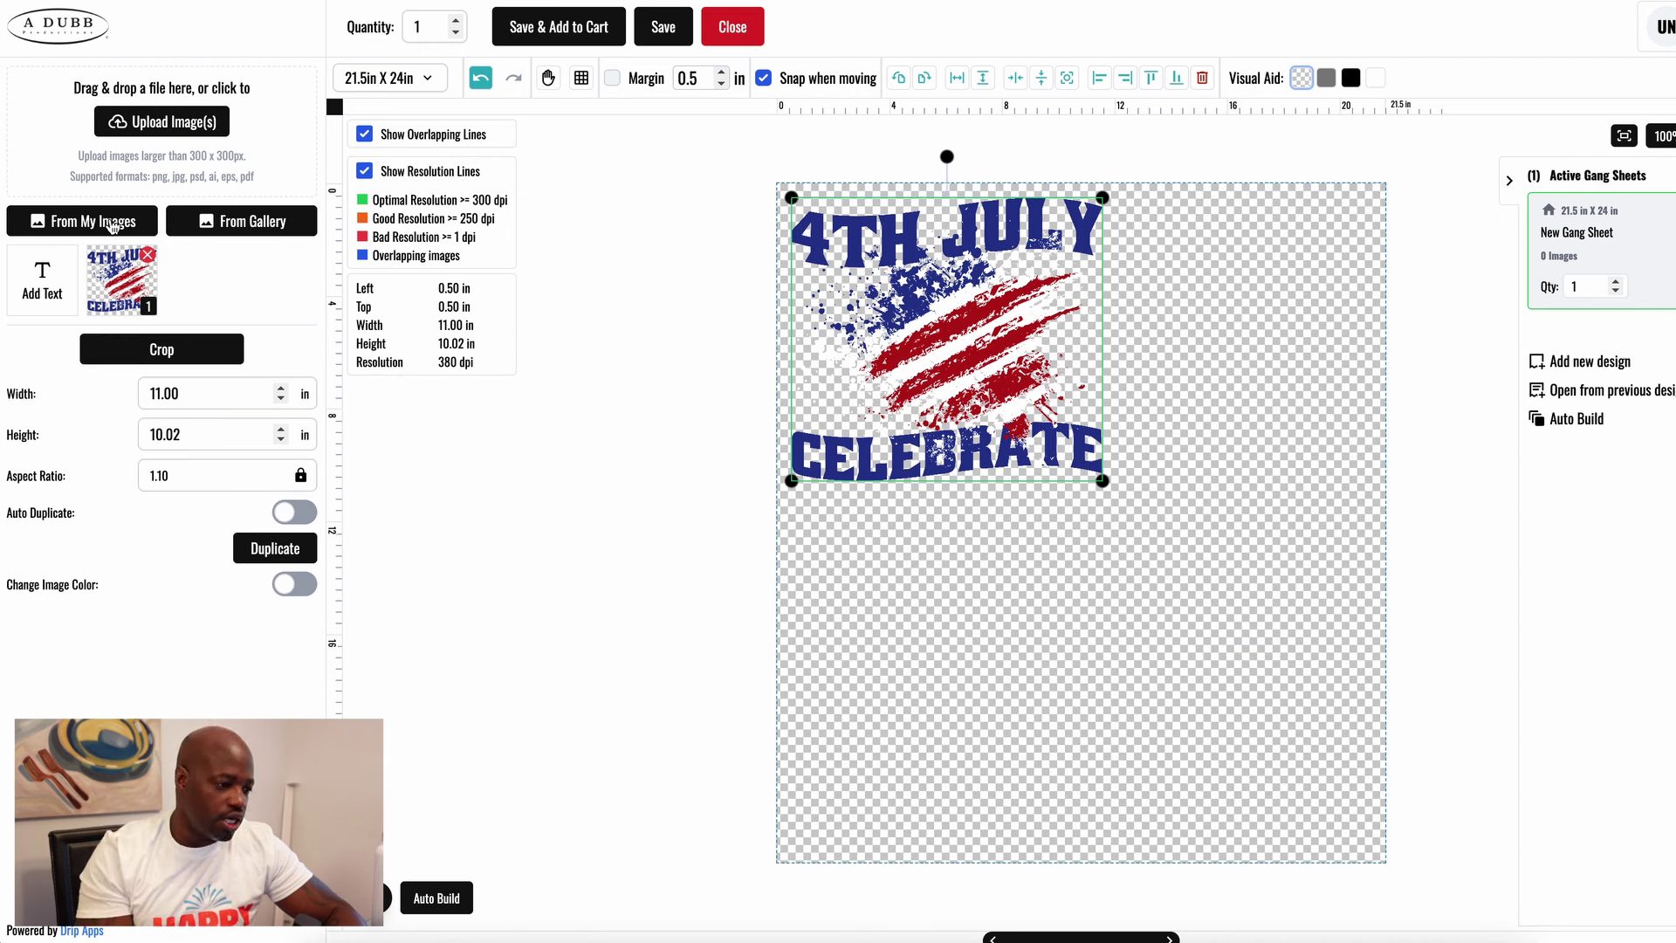
Step: Upload 13760-unclesamTshirt-PR_t-shirt.png and place it beside the 4th July design at about 6.4 in wide
left_click(149, 130)
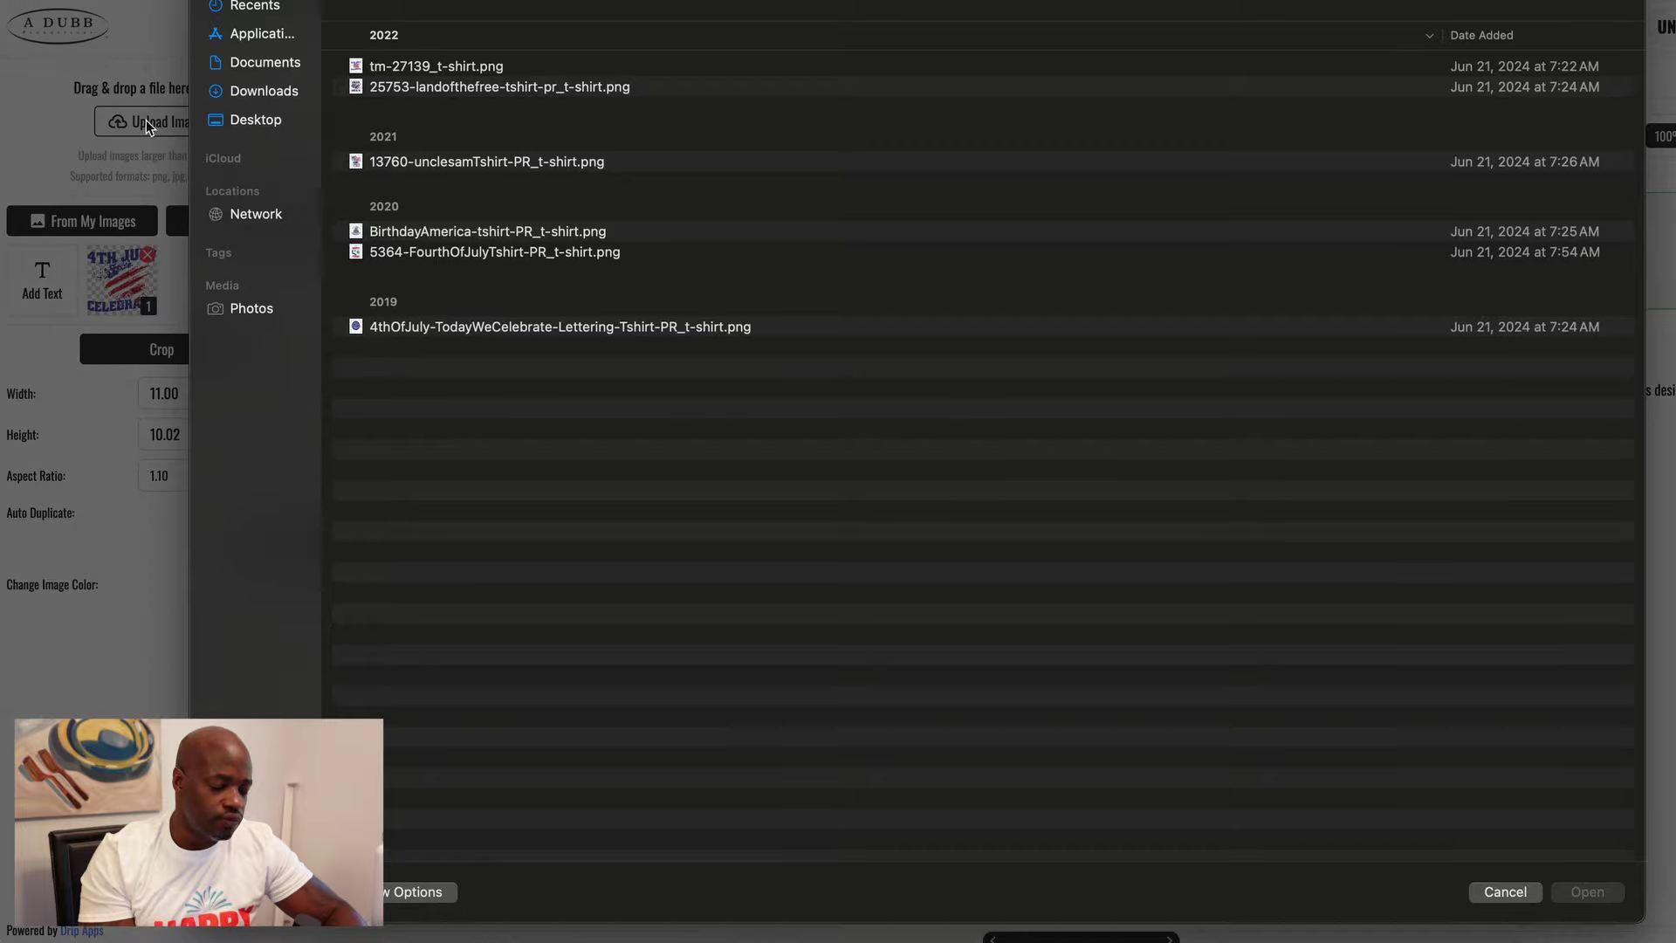
left_click(416, 163)
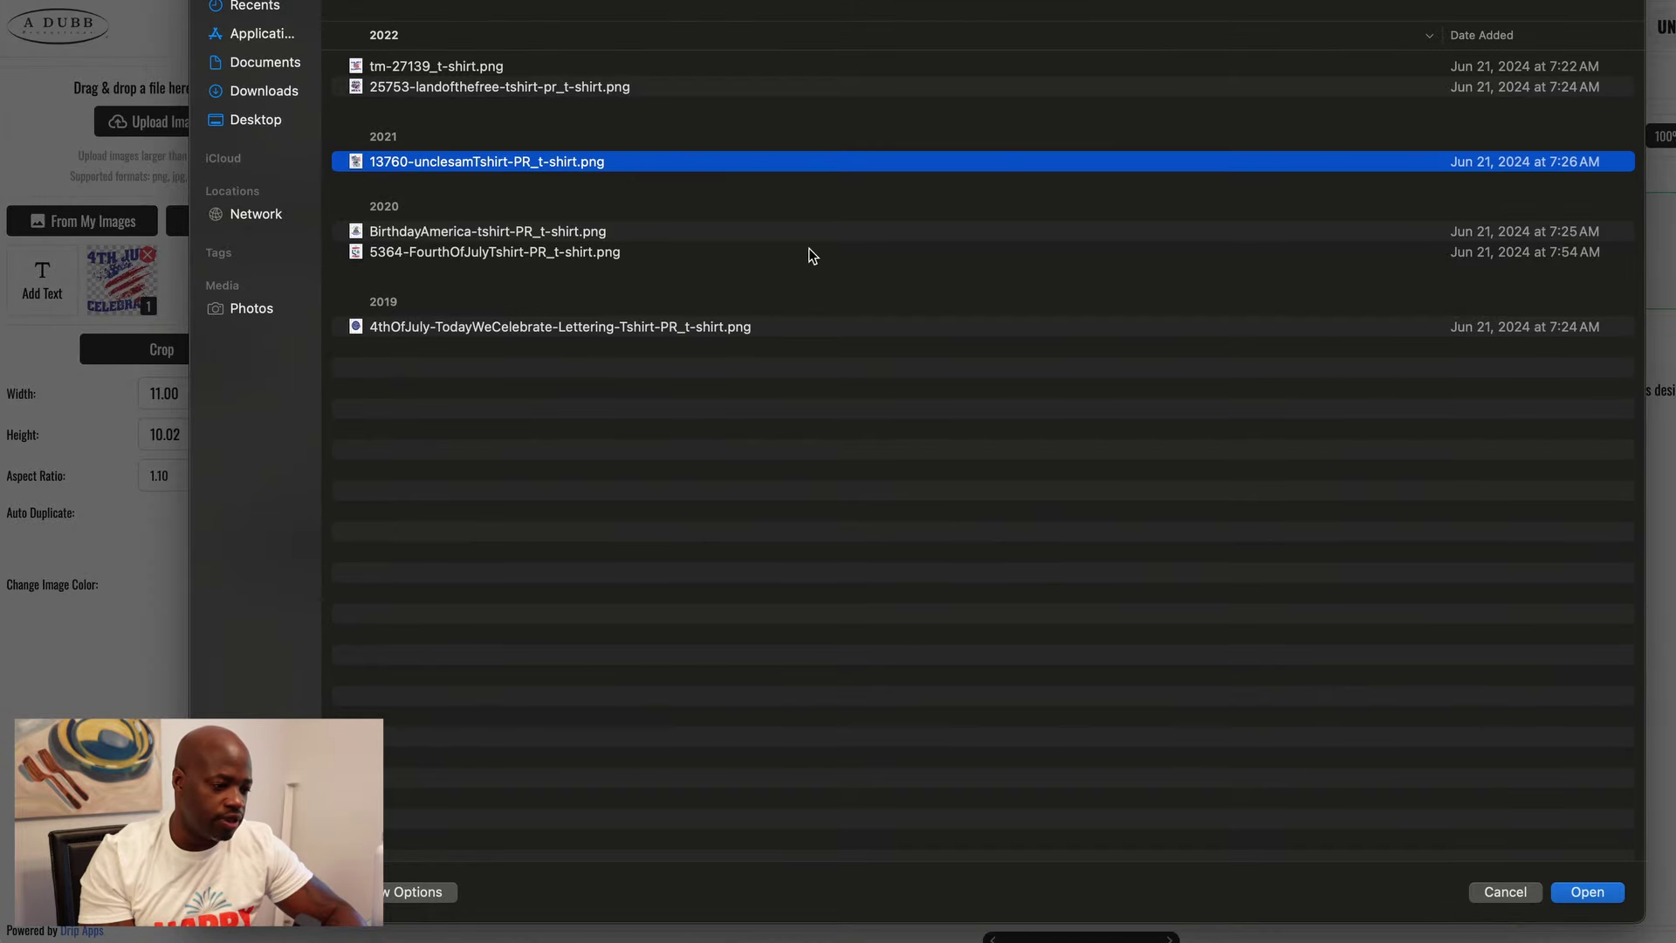
left_click(1598, 894)
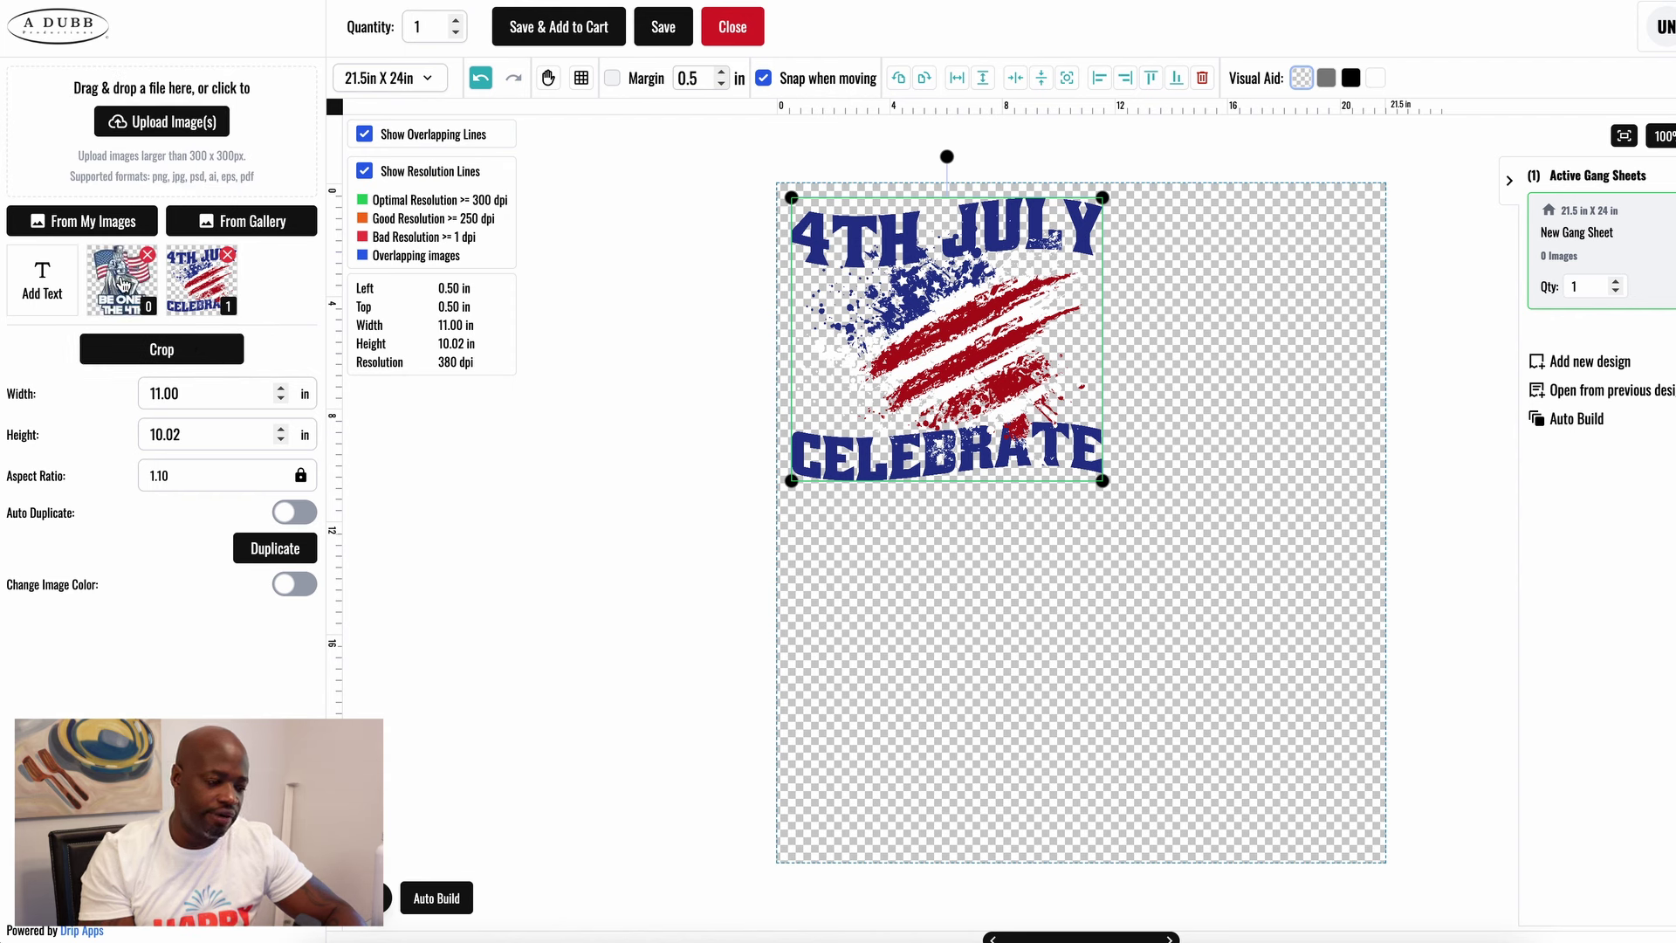
left_click(122, 284)
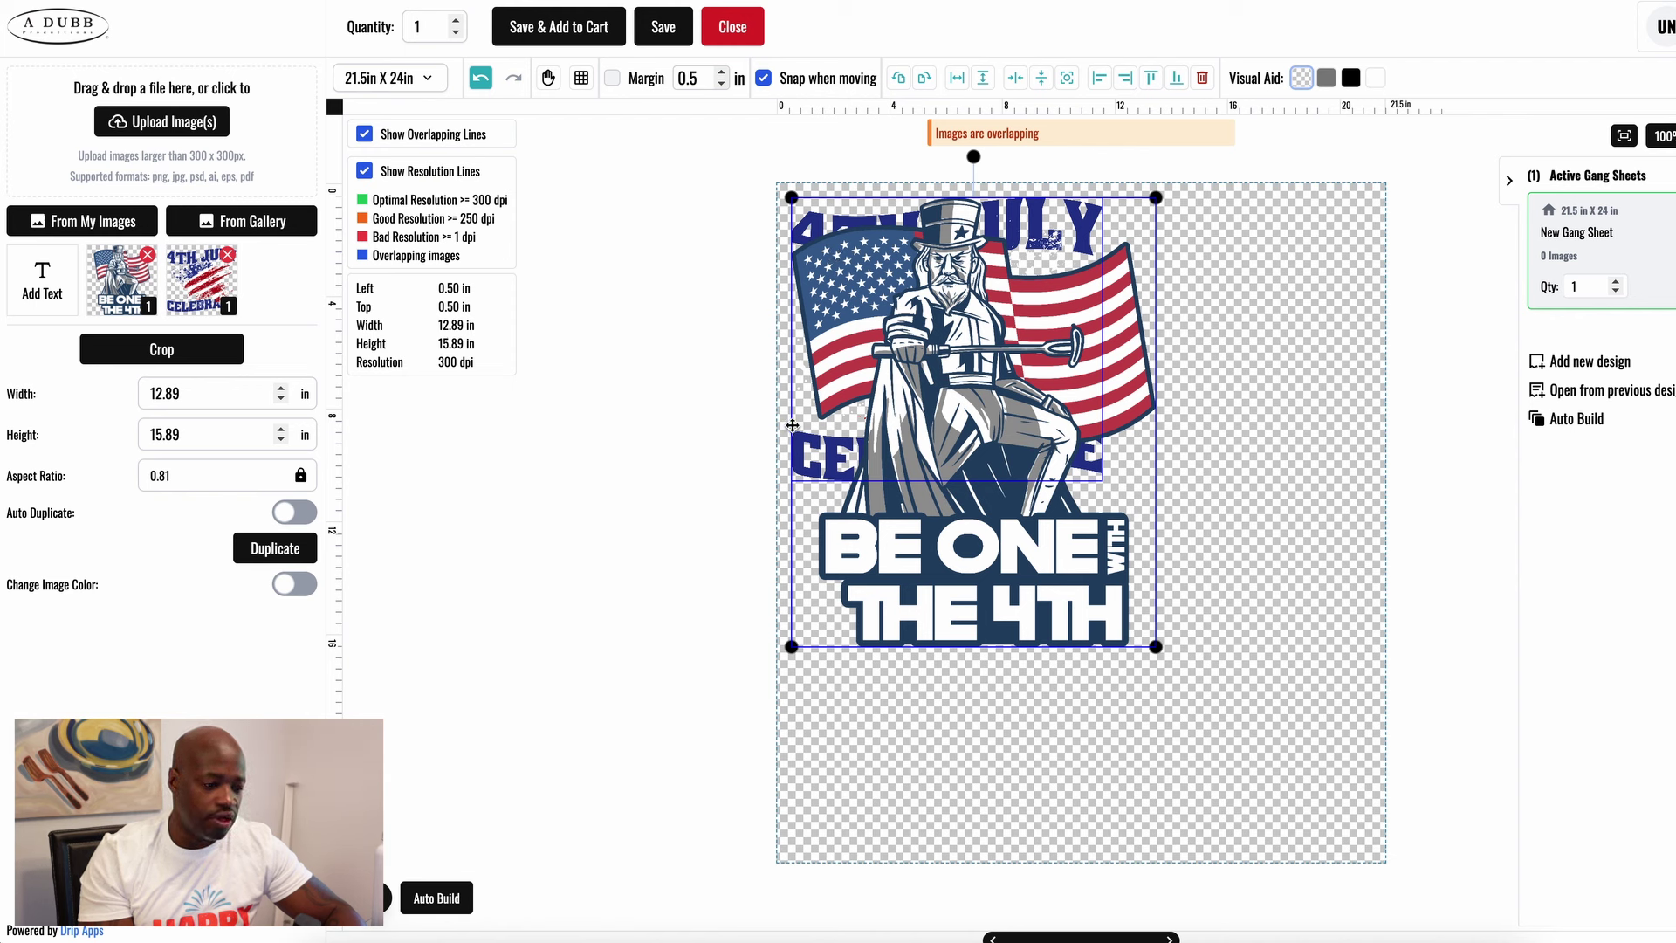
left_click_drag(787, 196, 875, 301)
left_click_drag(960, 367, 1234, 431)
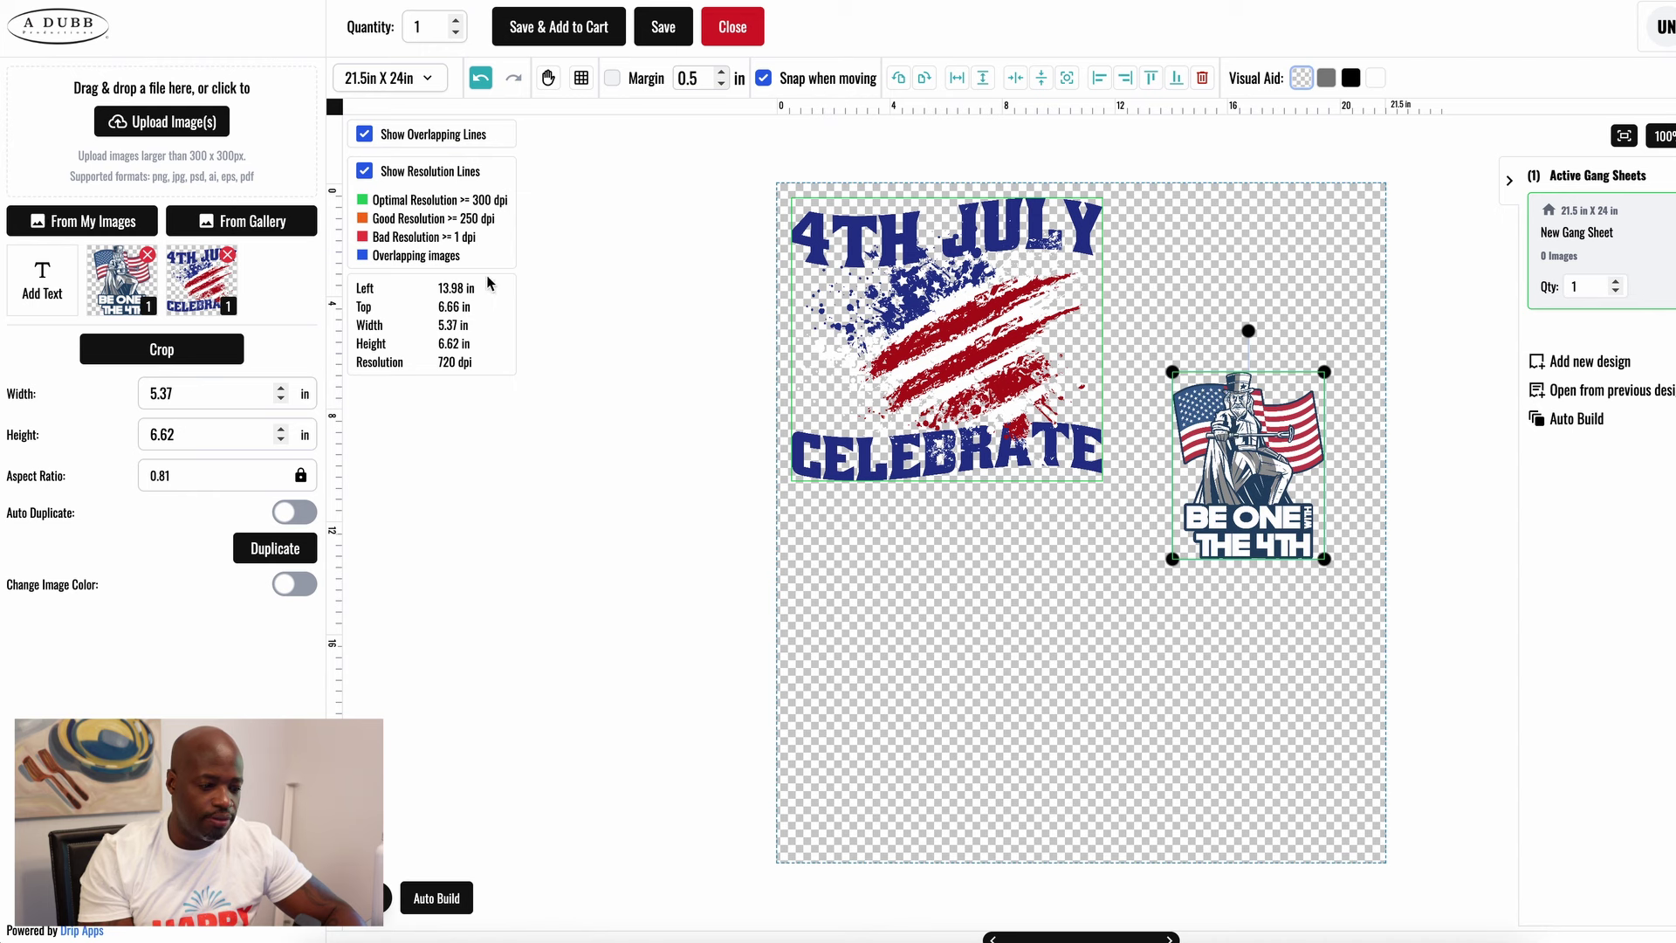
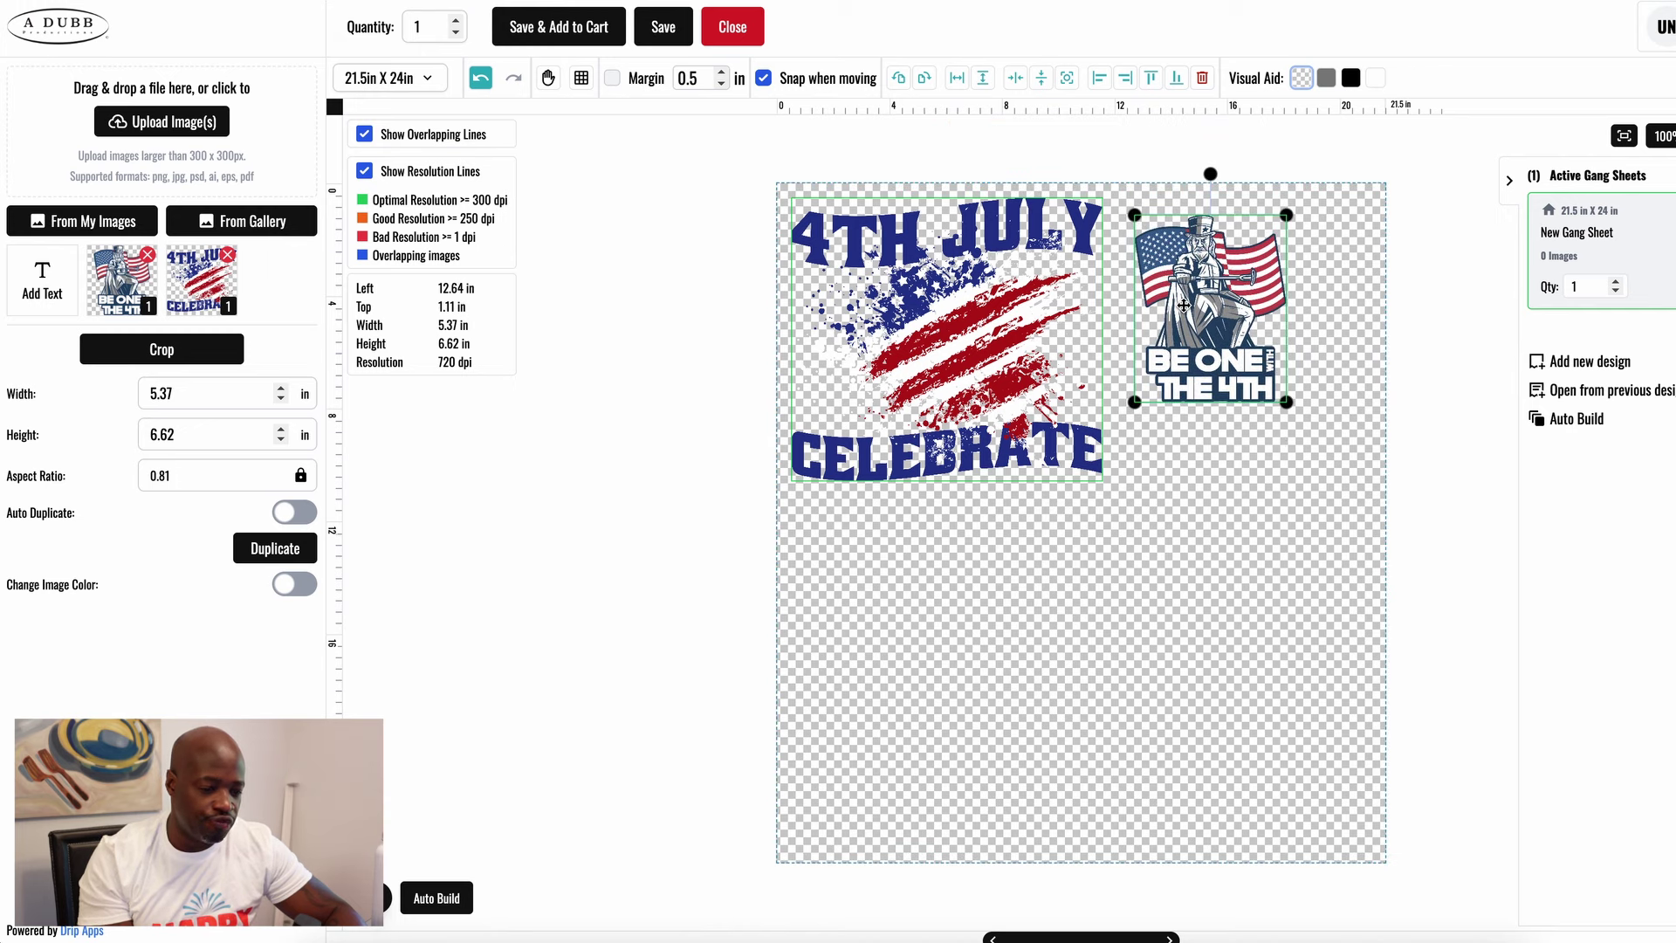
left_click_drag(1286, 402, 1316, 437)
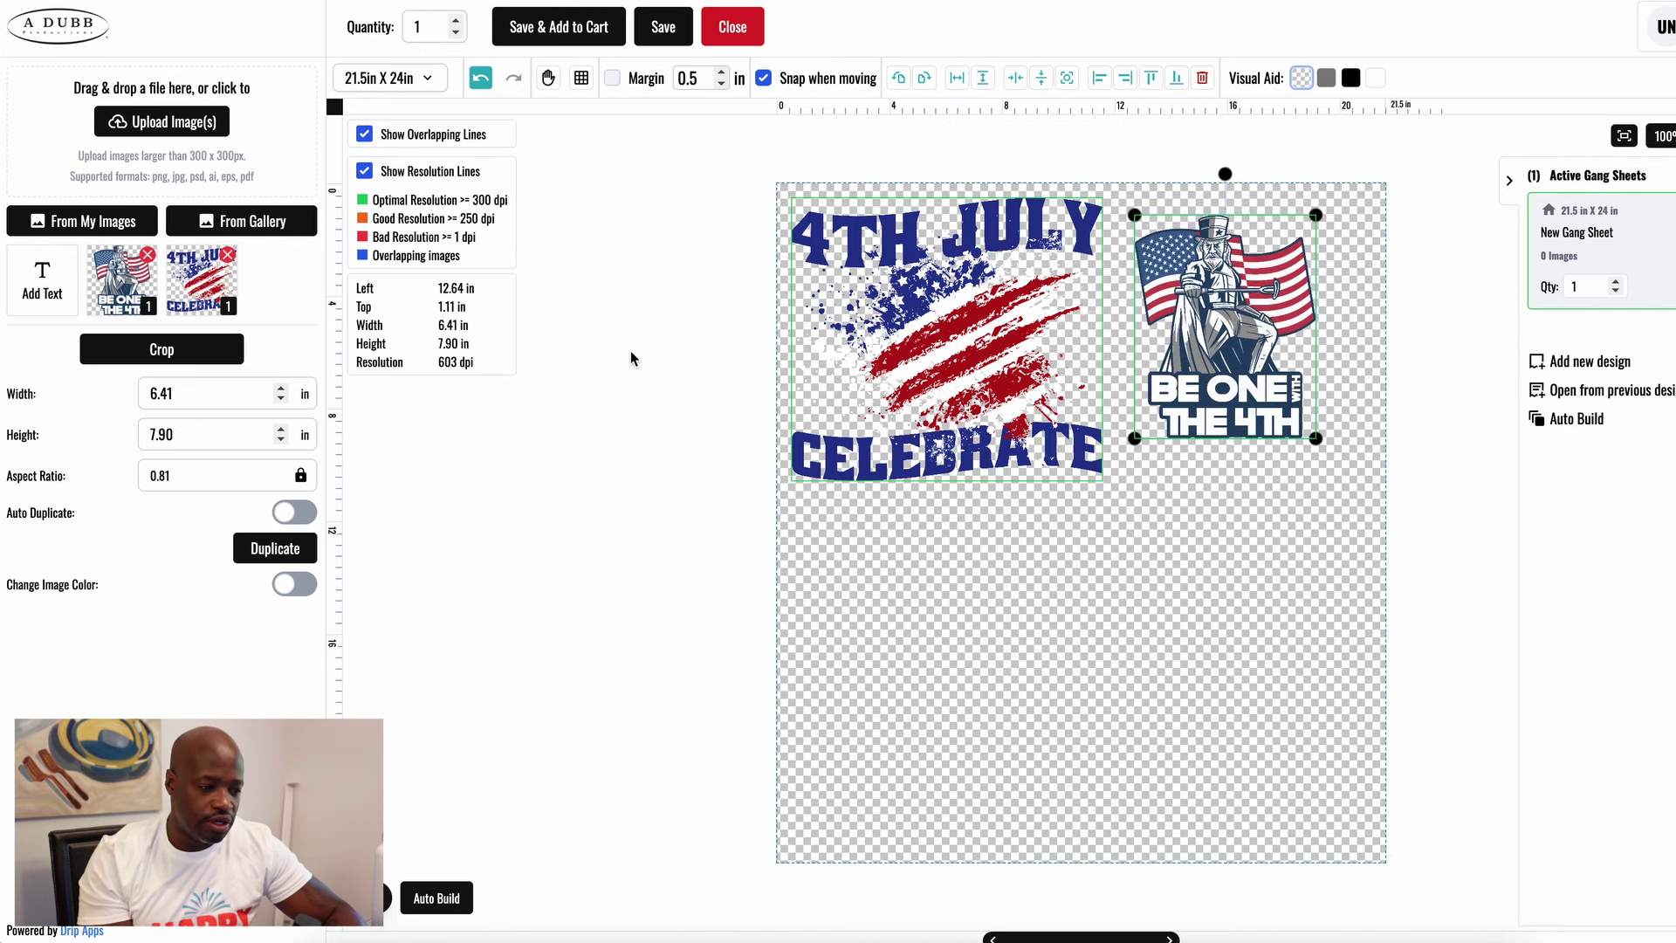
Step: Duplicate the Uncle Sam design below itself and move both copies closer to the 4th July design
left_click(285, 559)
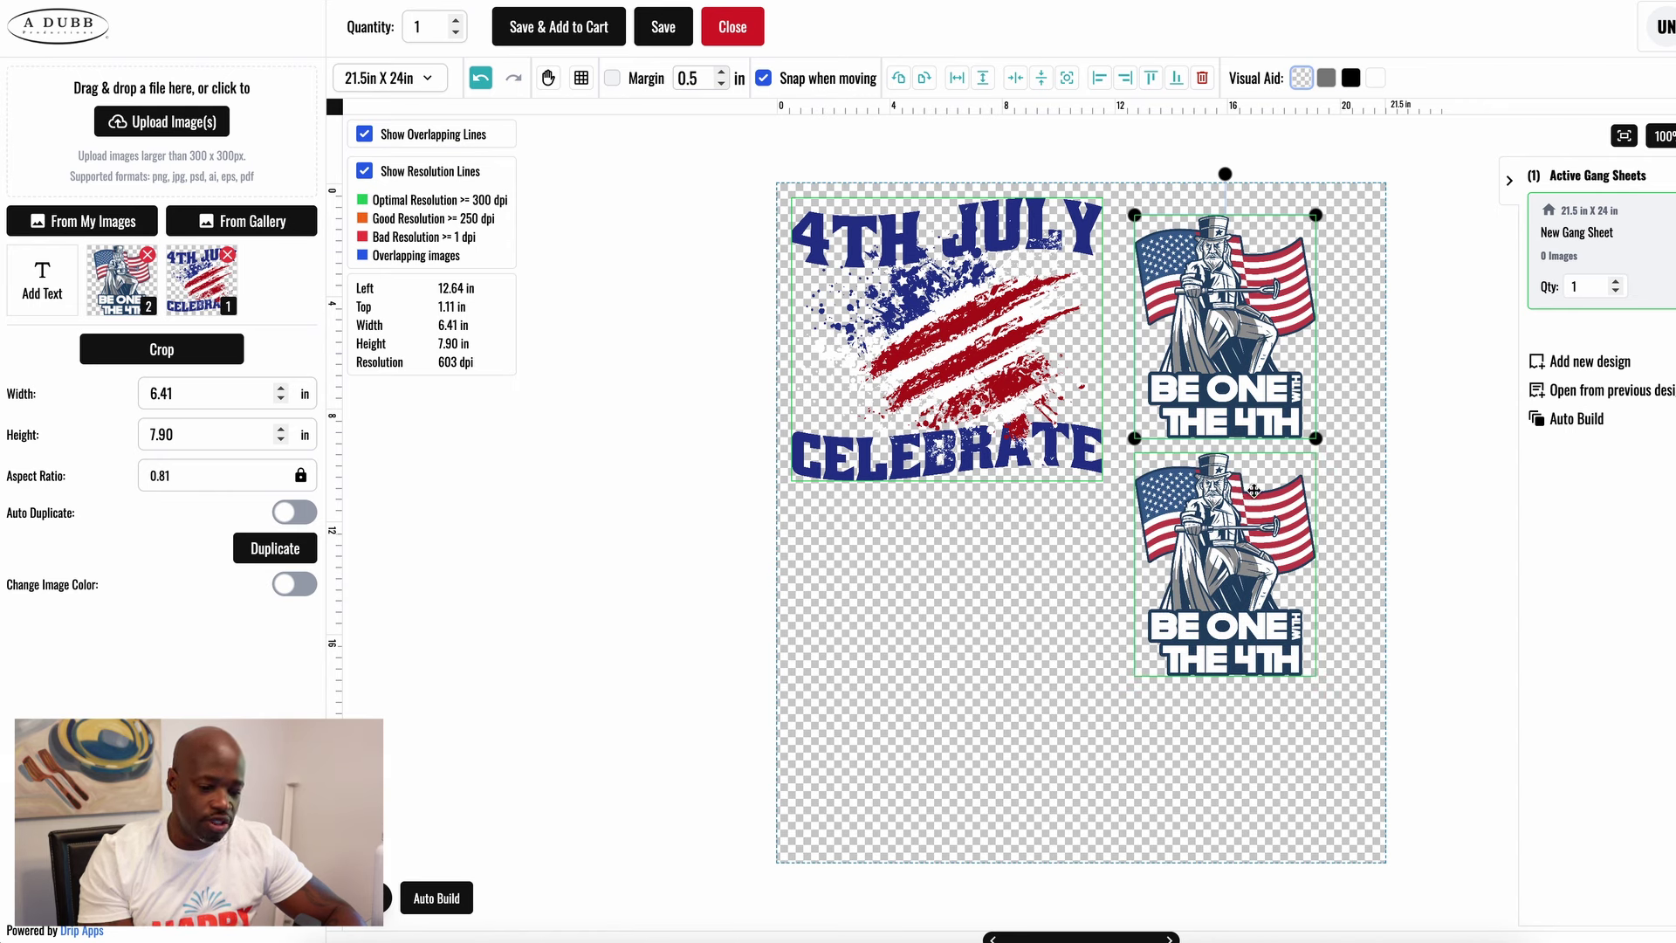
left_click_drag(1276, 491, 1226, 489)
left_click_drag(1242, 360, 1231, 351)
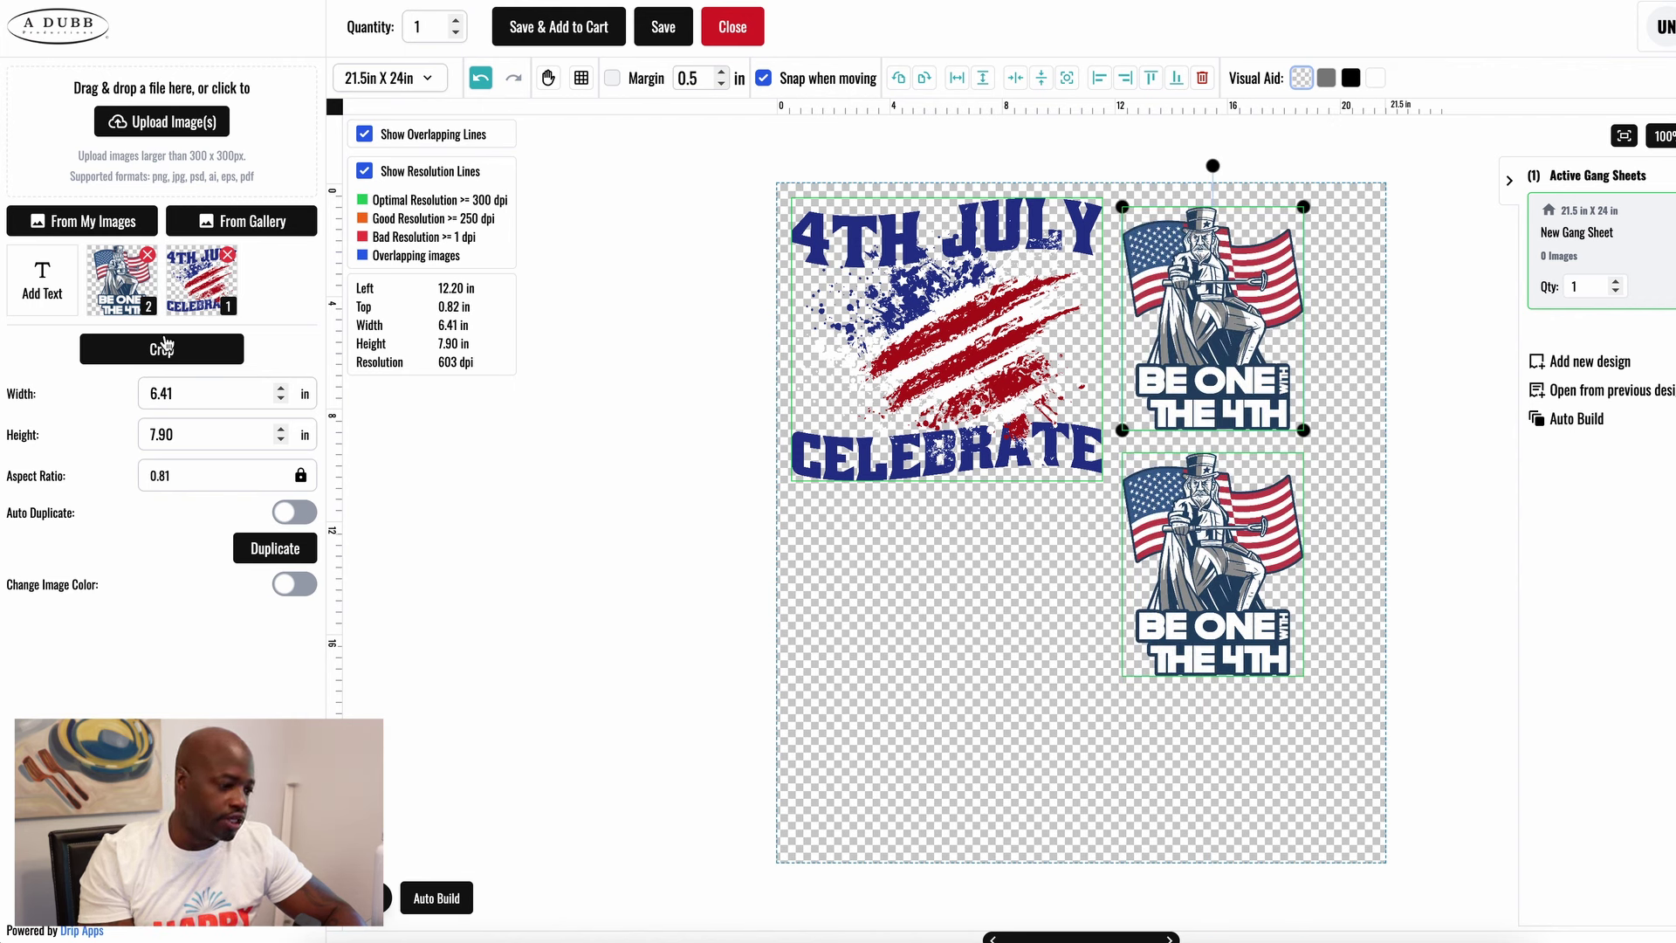
Step: Upload 4thOfJuly-TodayWeCelebrate-Lettering-Tshirt-PR_t-shirt.png and place it below the 4th July design at about 7.25 in wide
left_click(138, 127)
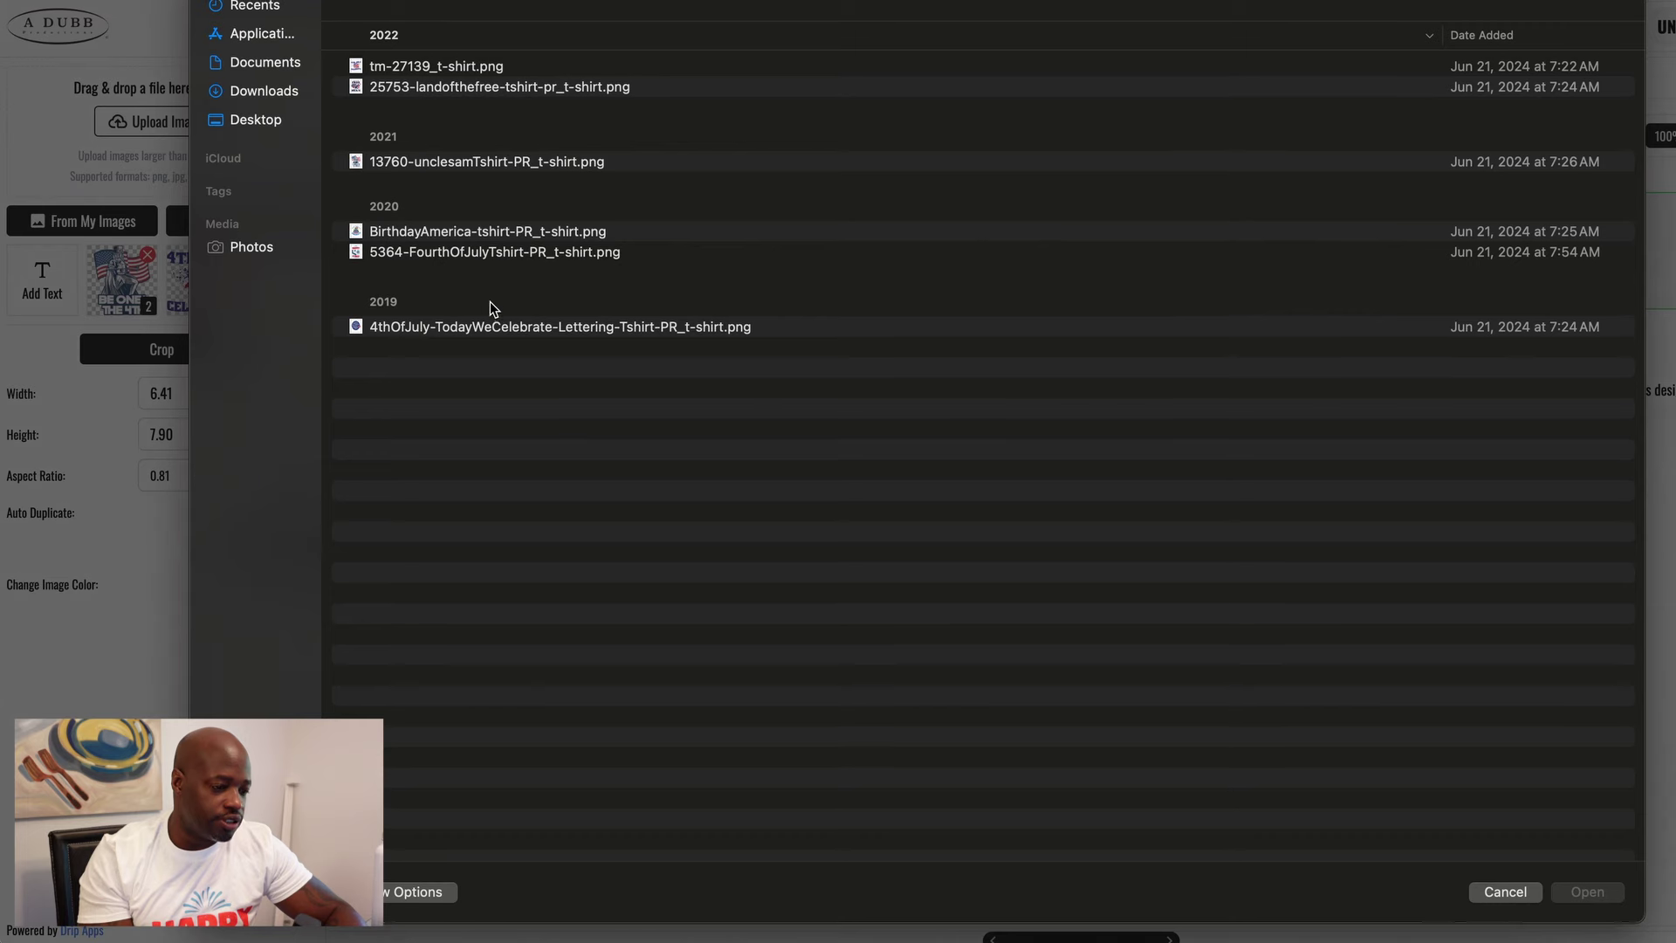
left_click(437, 327)
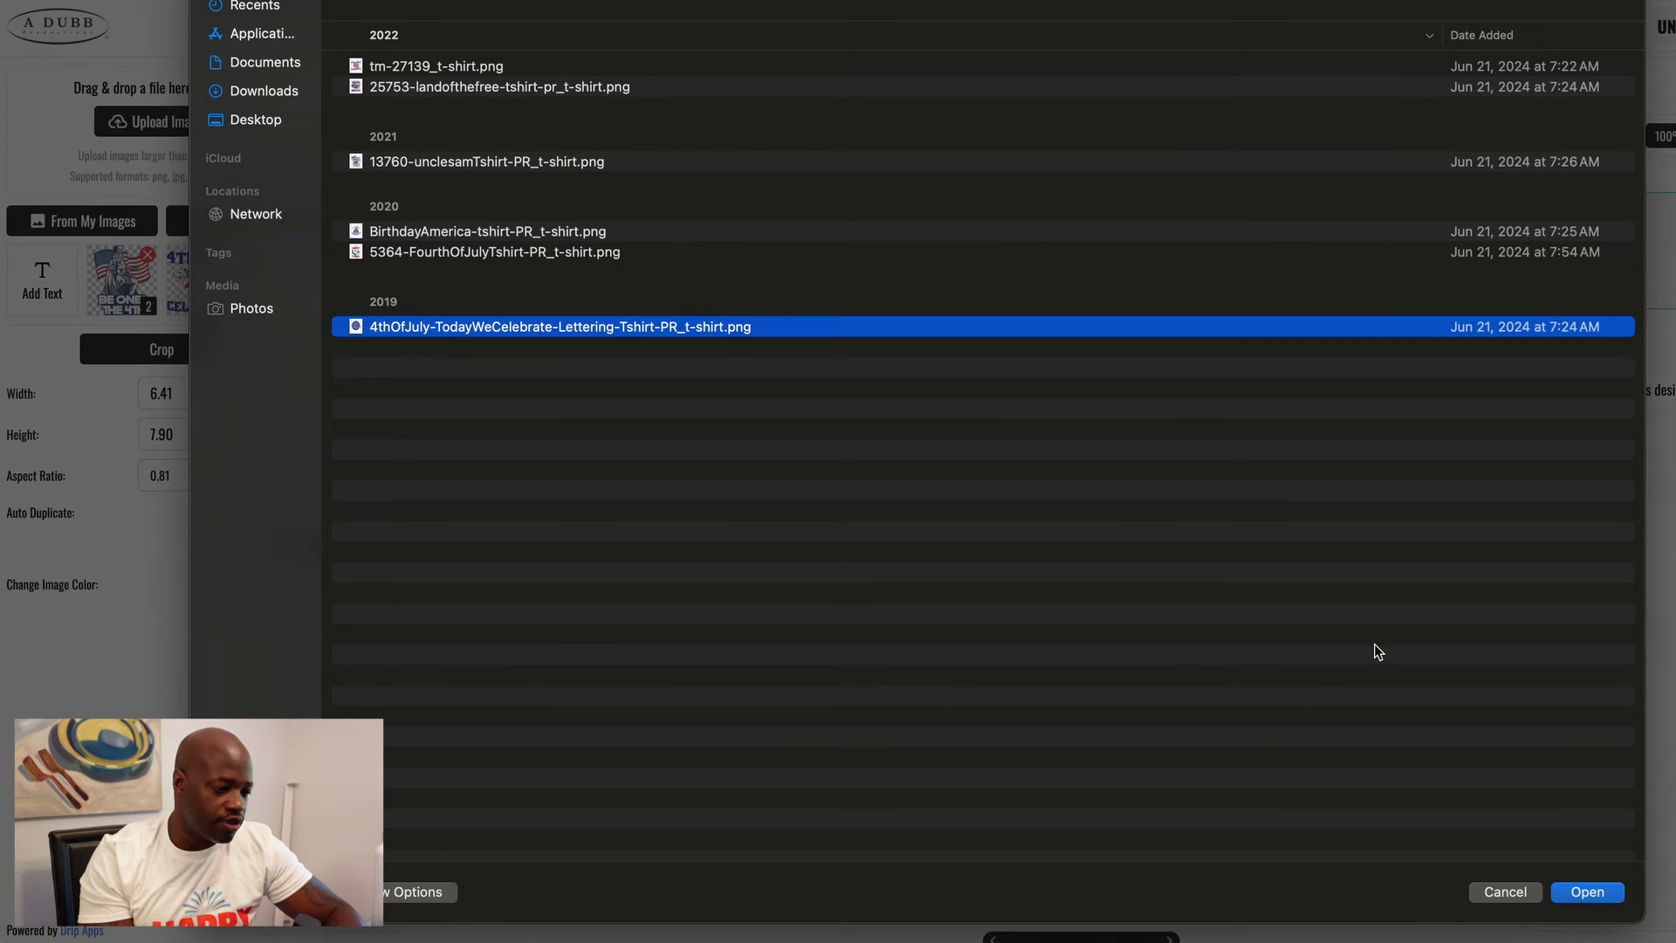
left_click(1588, 892)
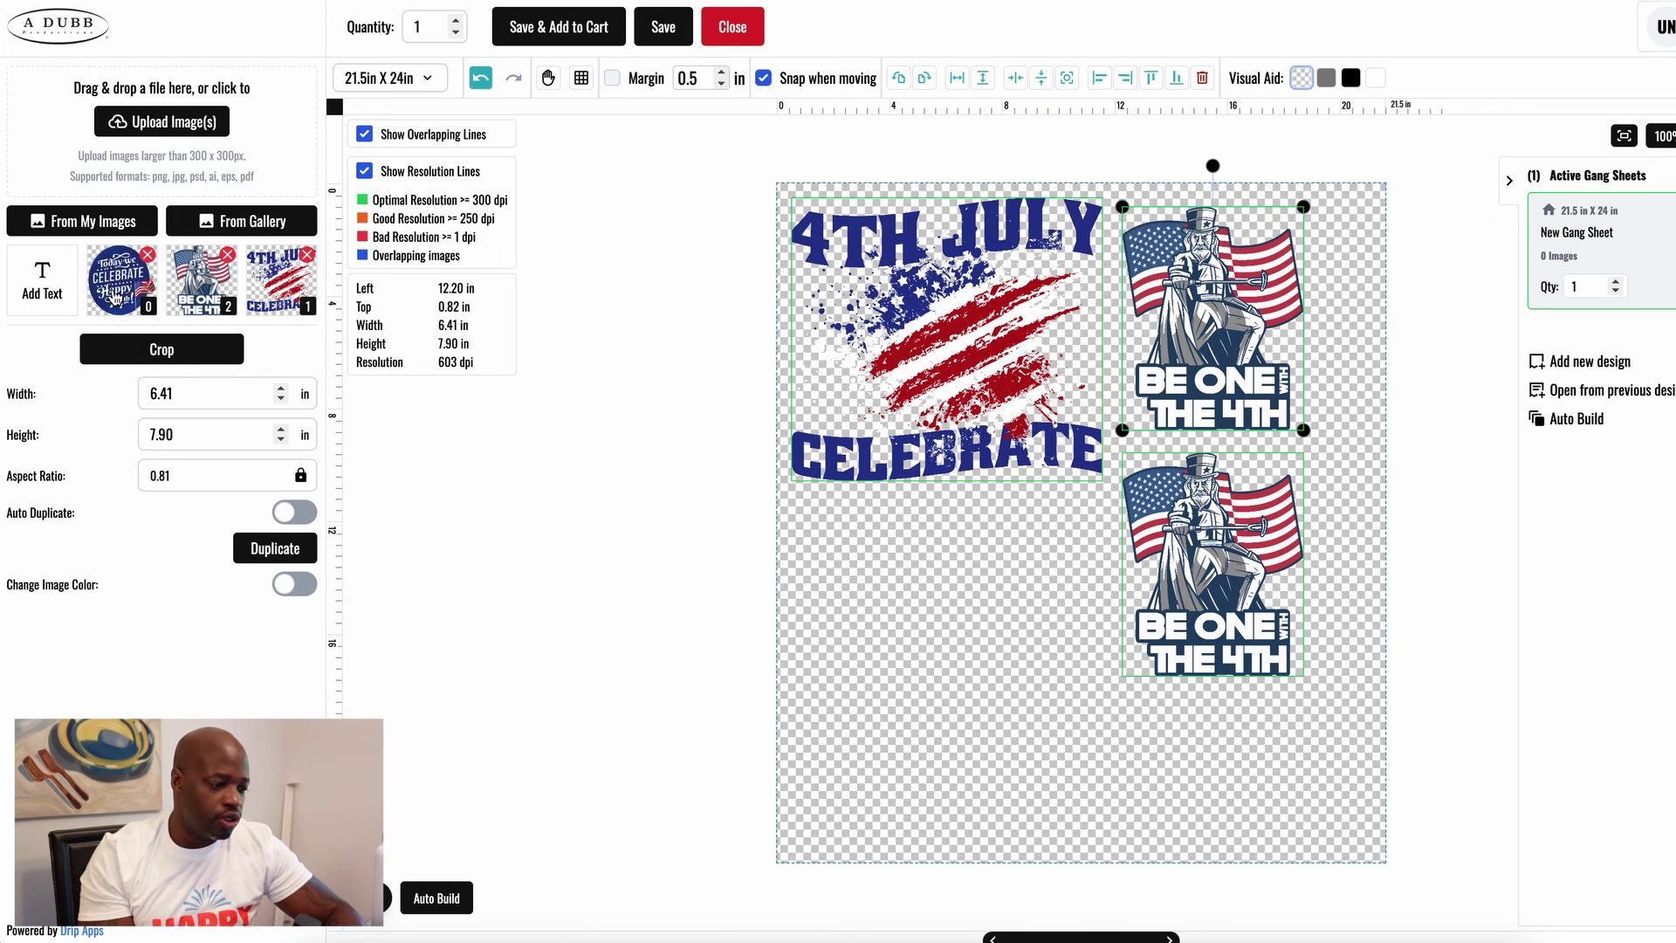
left_click(115, 297)
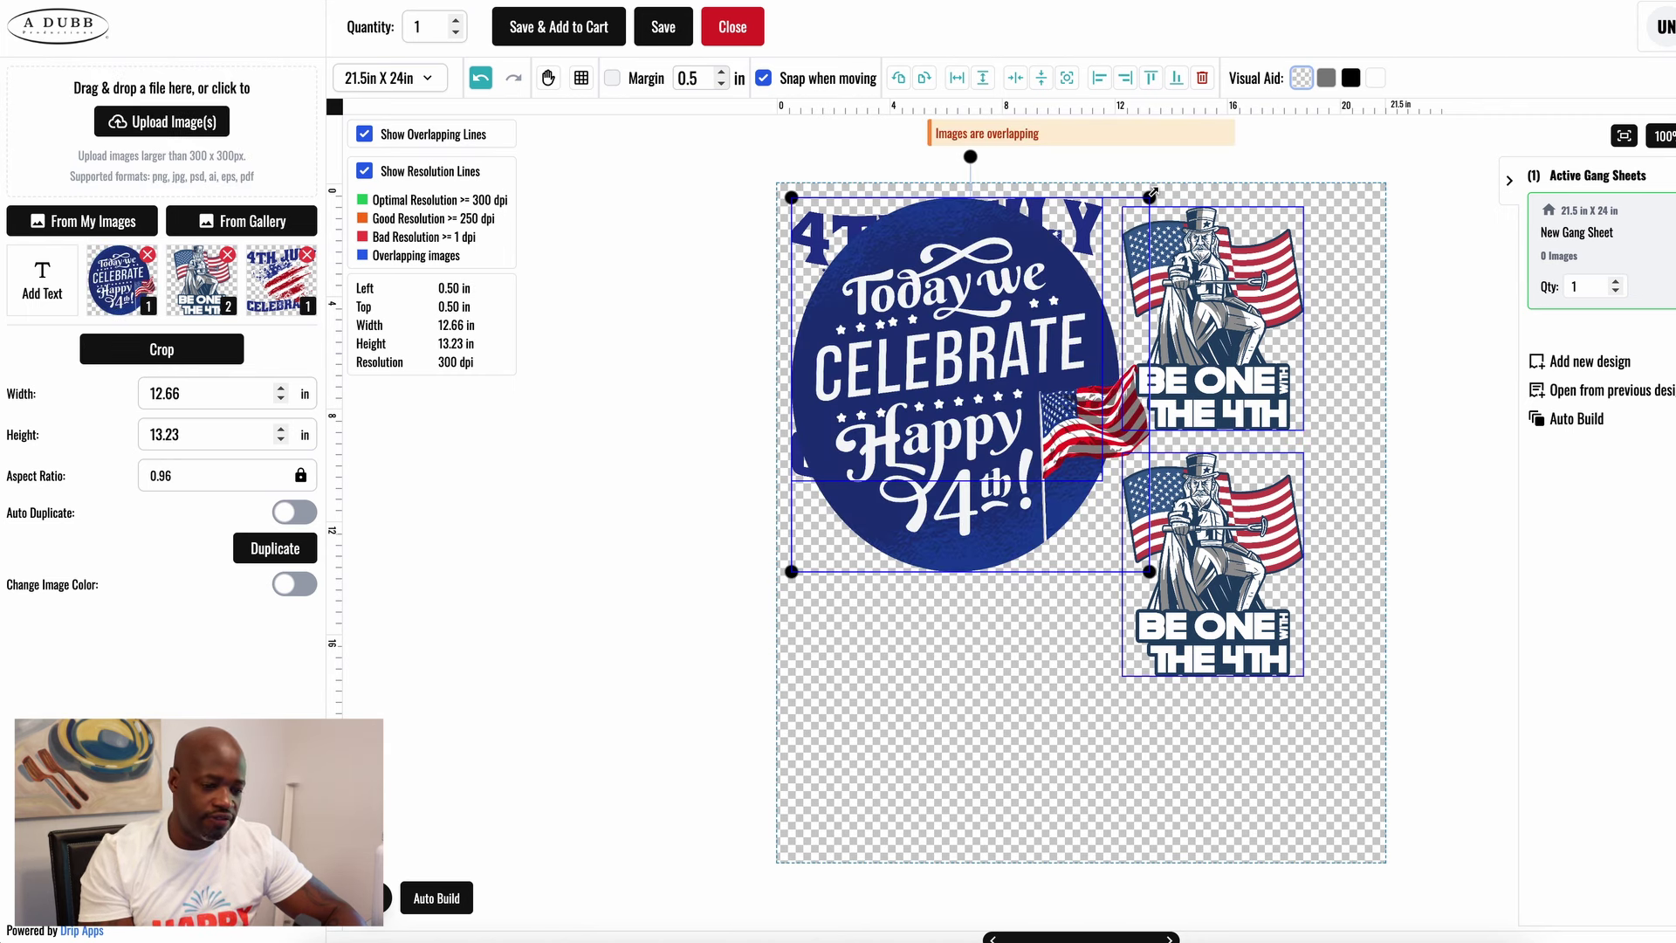
left_click_drag(1150, 194, 996, 354)
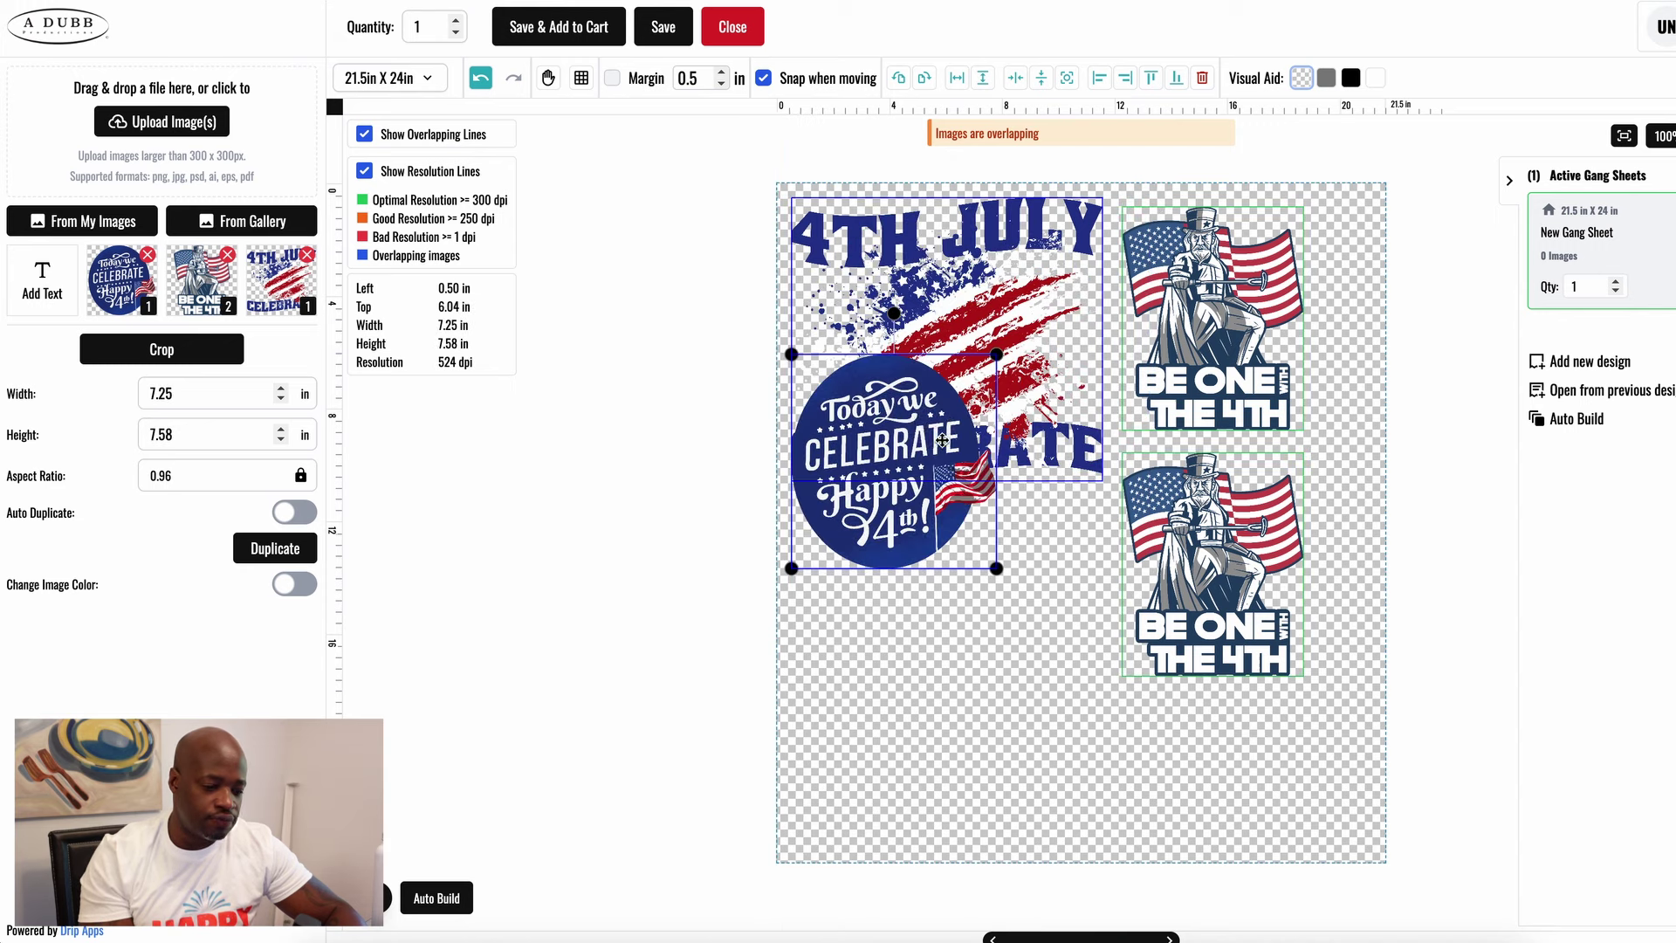
left_click_drag(926, 446, 938, 572)
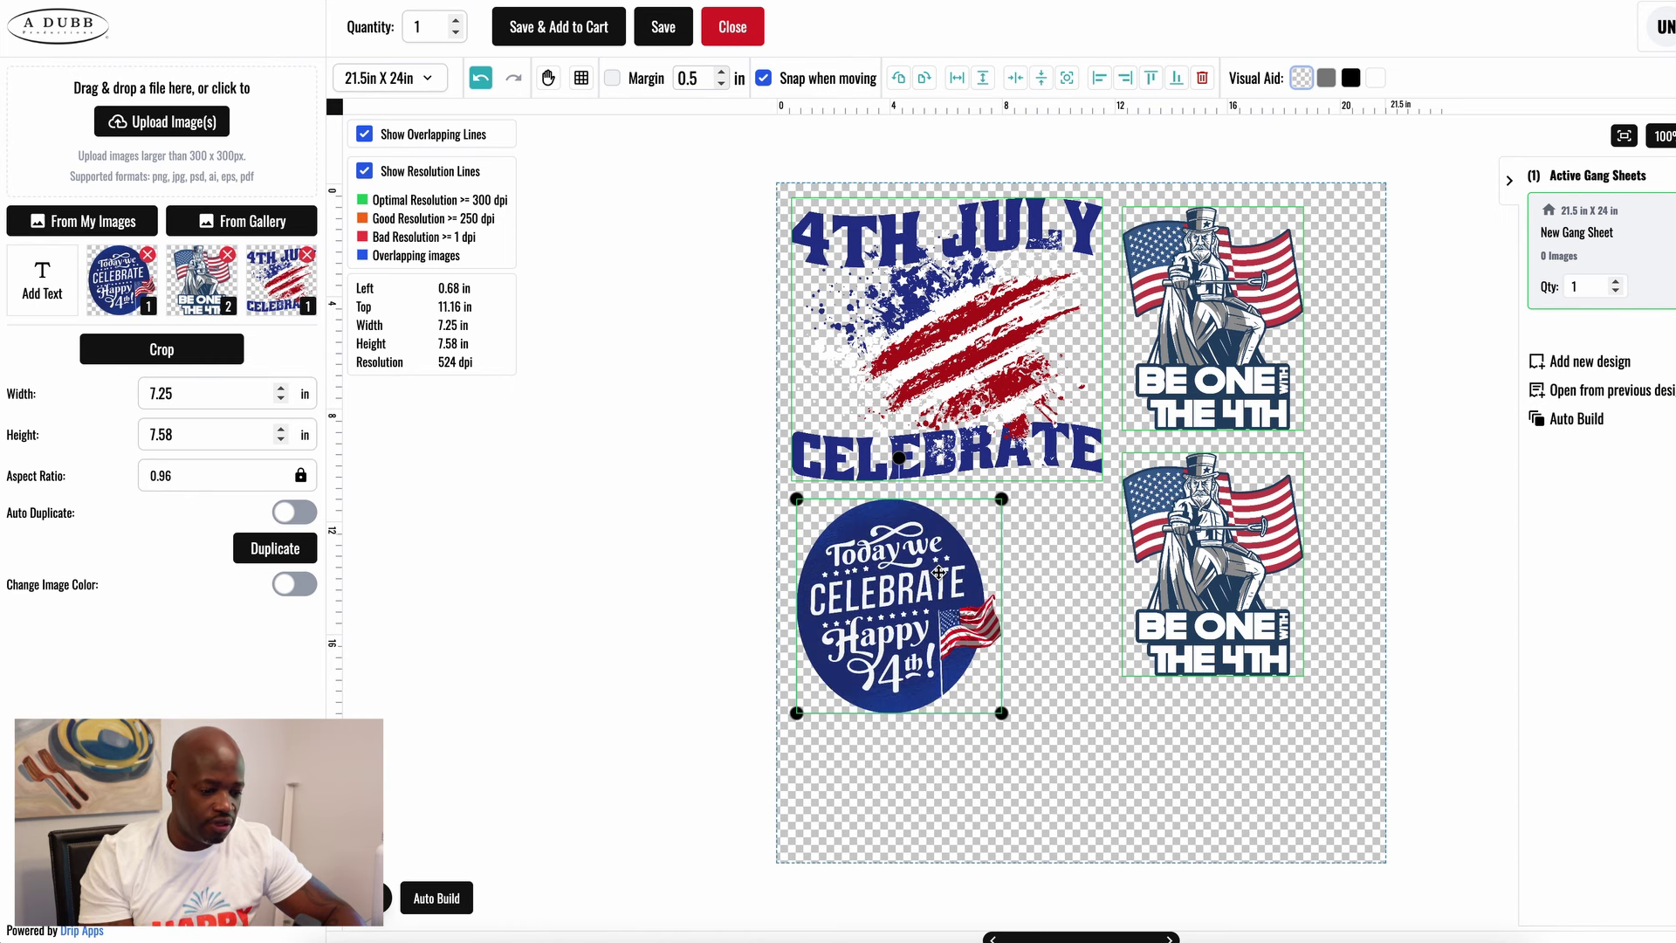
Step: Duplicate the round Today We Celebrate design and shrink the copy below it to about 3.8 in wide, fitting inside the sheet
left_click(276, 550)
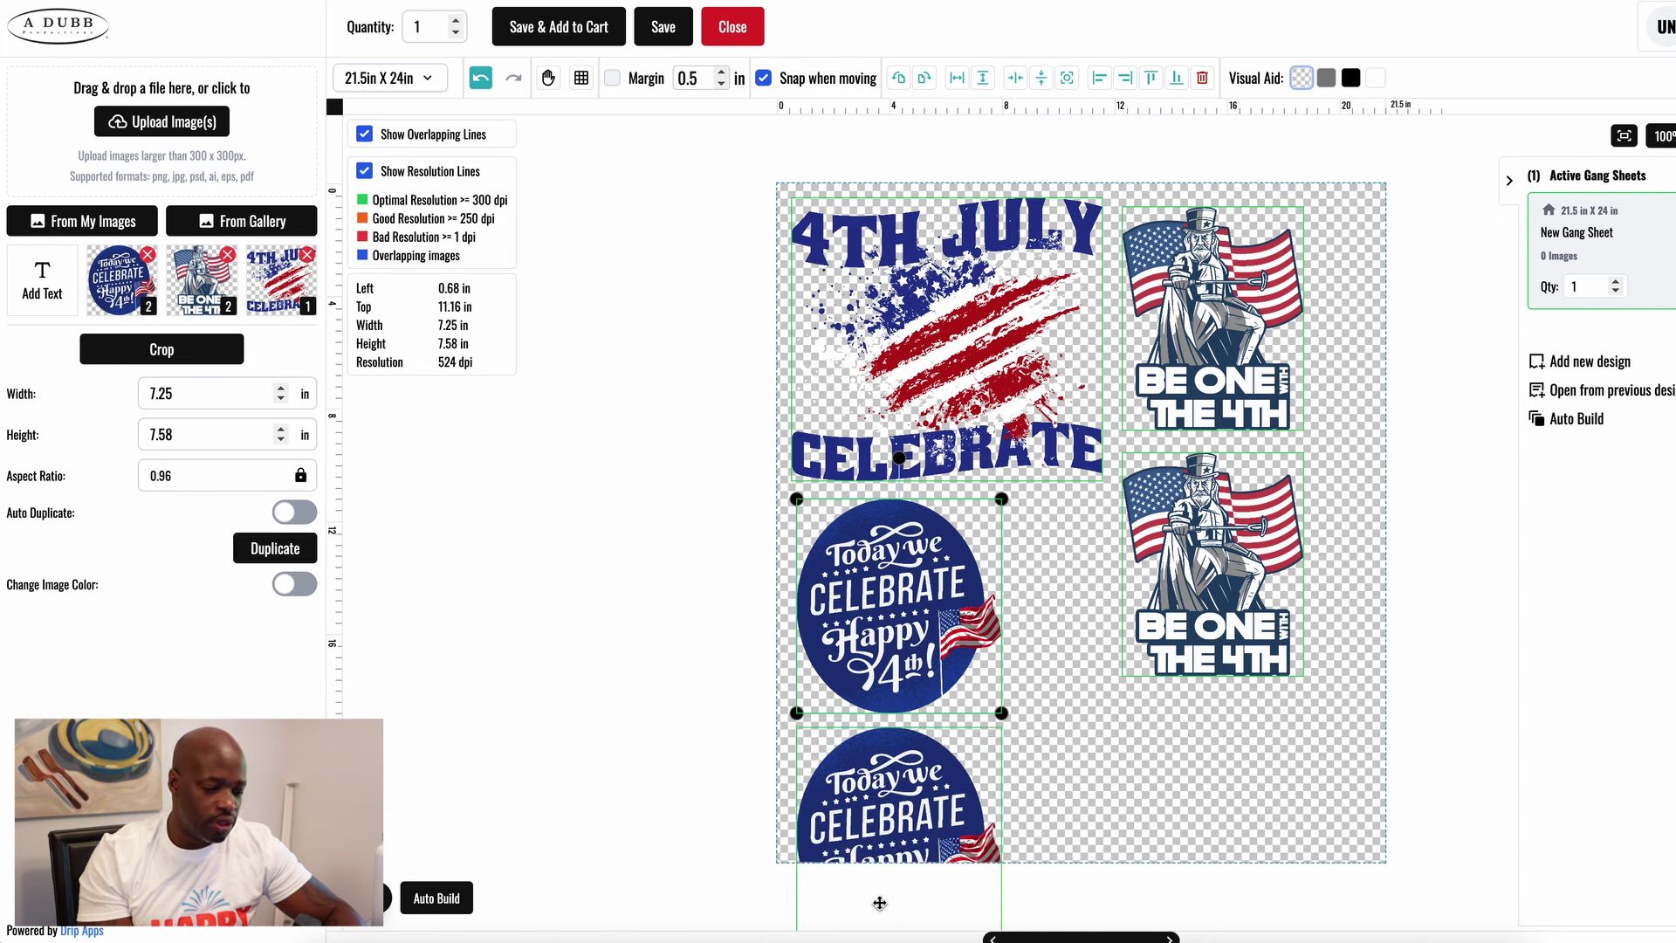
left_click(799, 738)
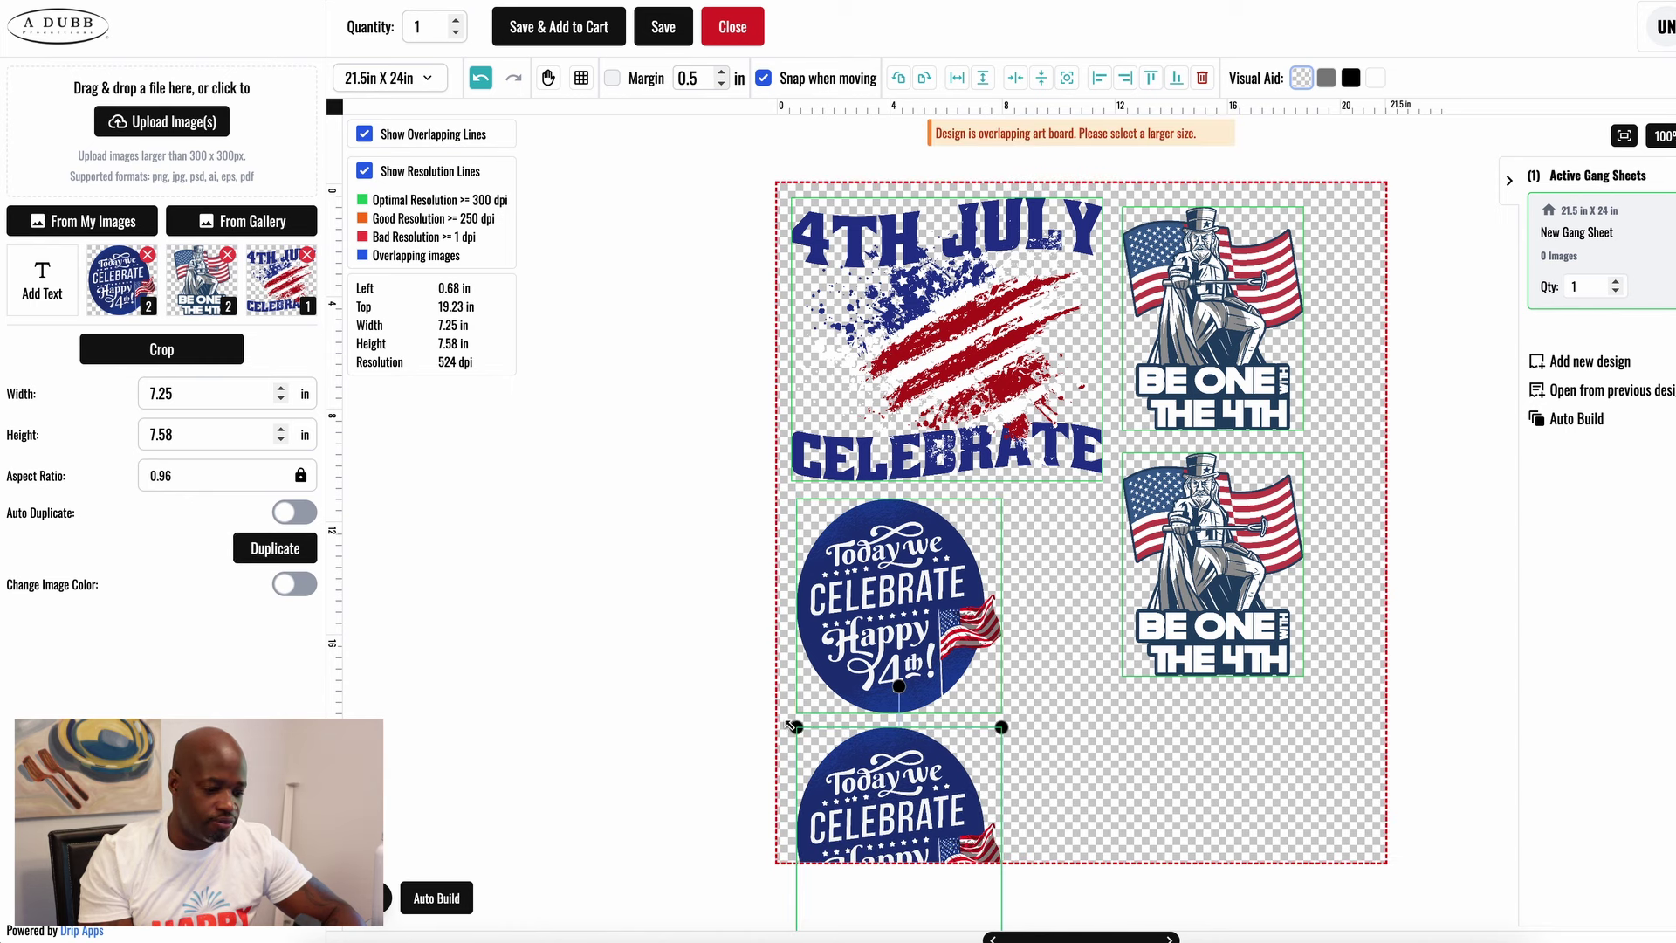
left_click_drag(796, 726, 898, 727)
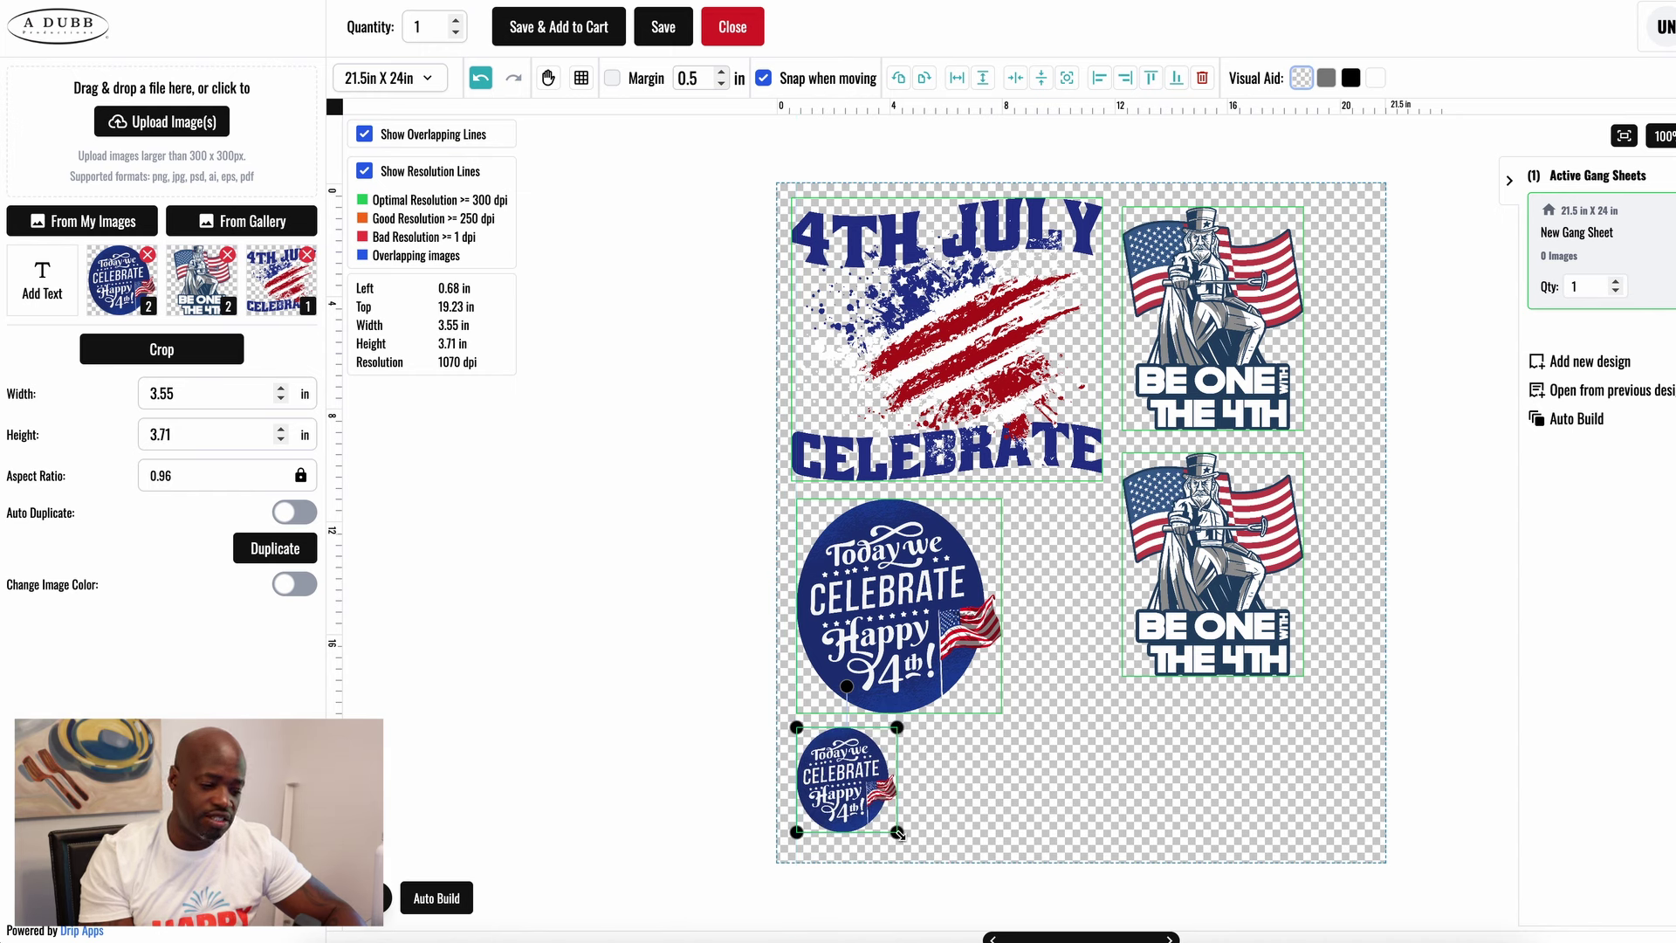
left_click_drag(899, 832, 903, 839)
left_click_drag(859, 781, 858, 788)
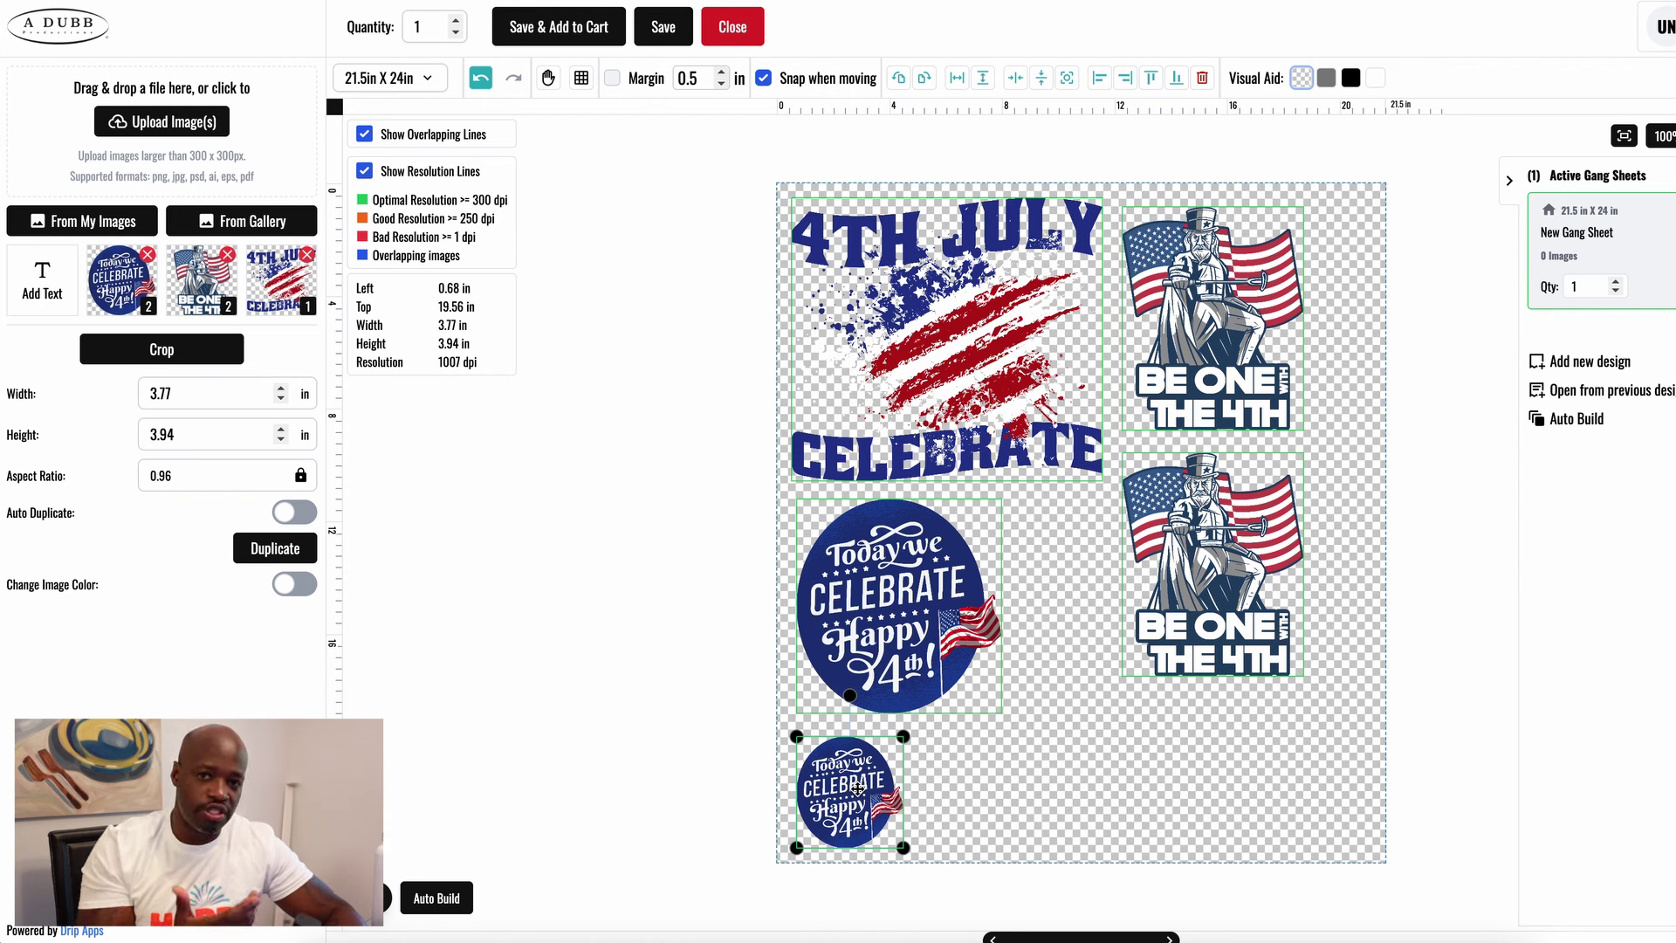
Step: Duplicate the small round design four times and delete the copy that falls outside the sheet
left_click(273, 552)
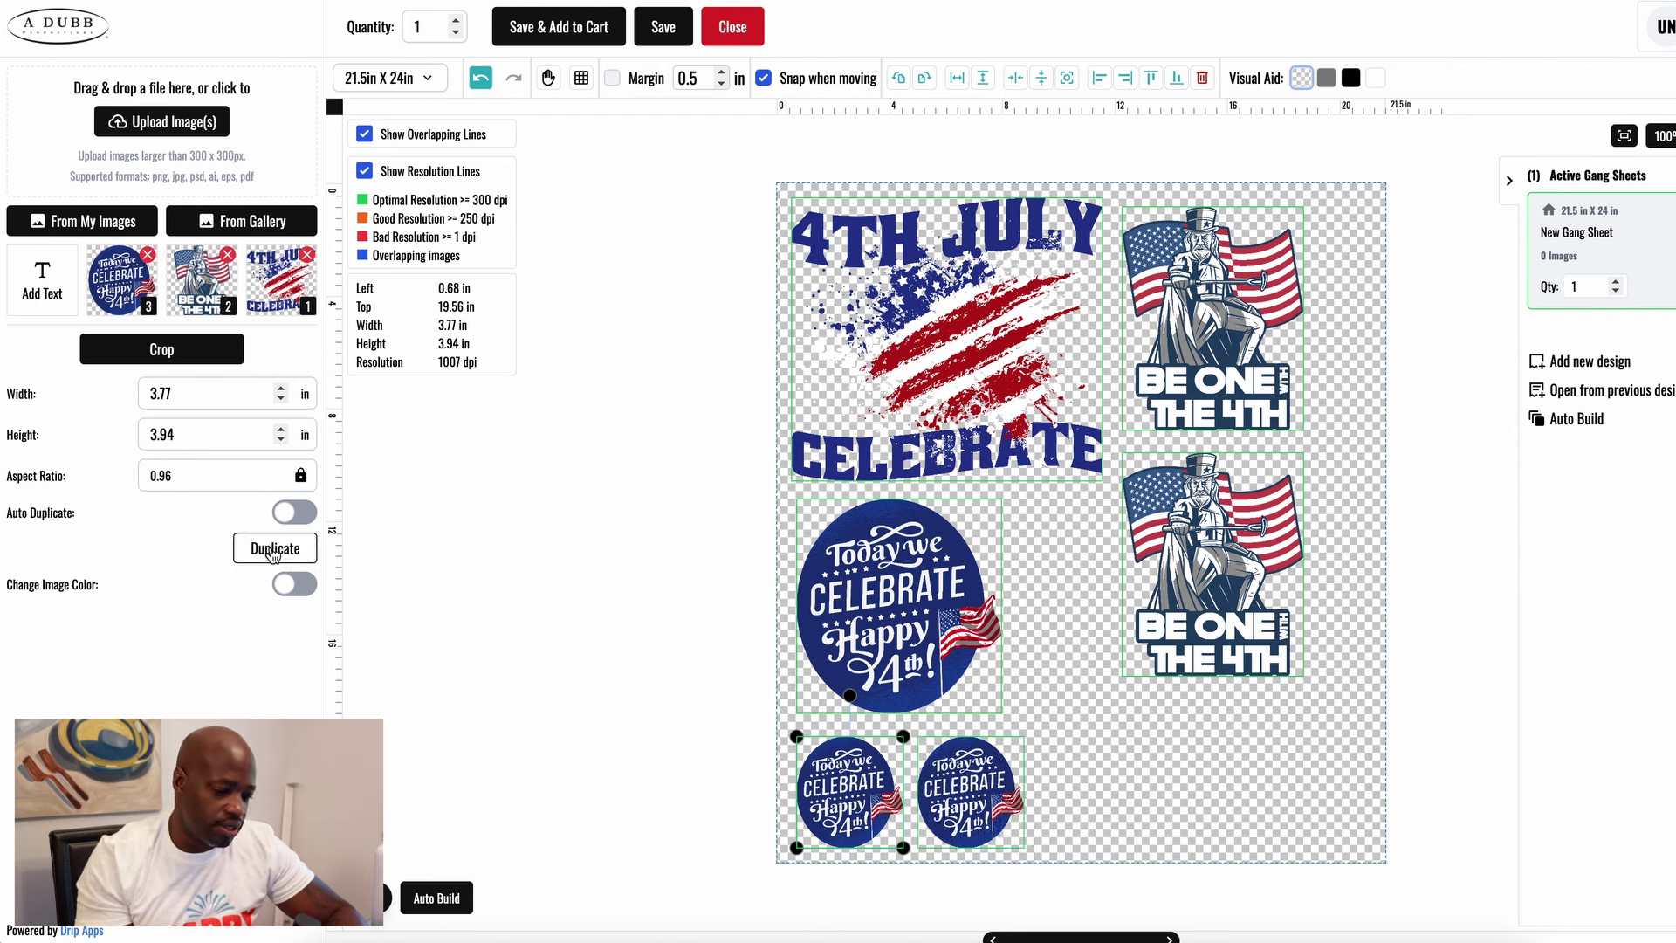
left_click(273, 551)
left_click(273, 552)
left_click(273, 552)
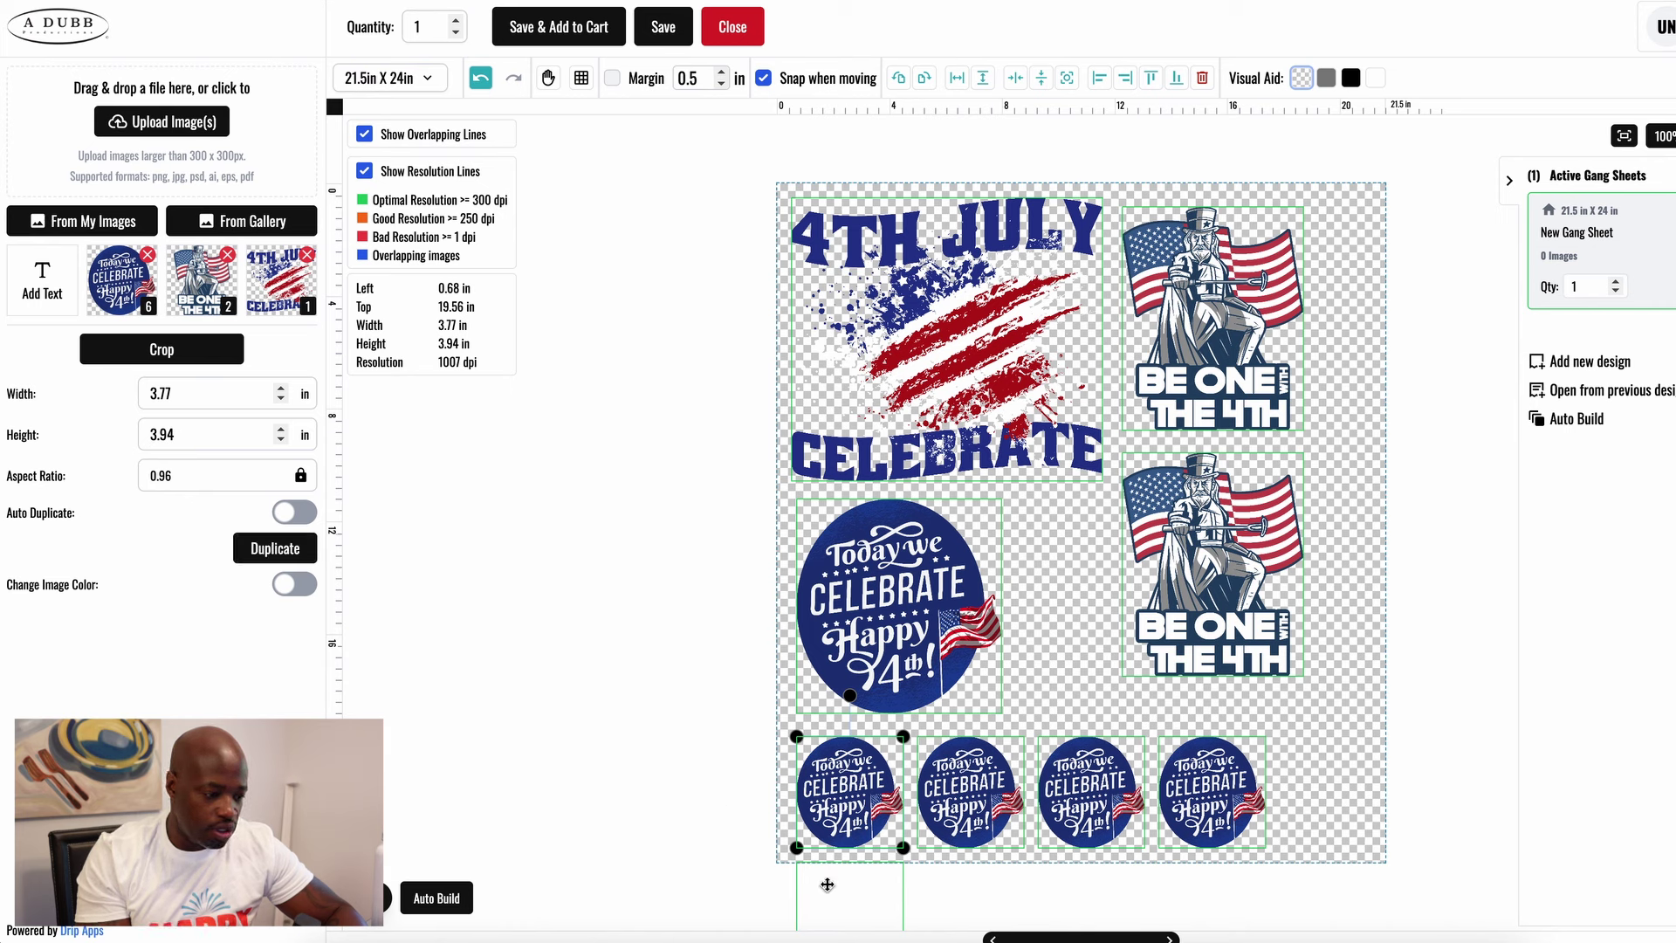
left_click(871, 898)
key("Delete")
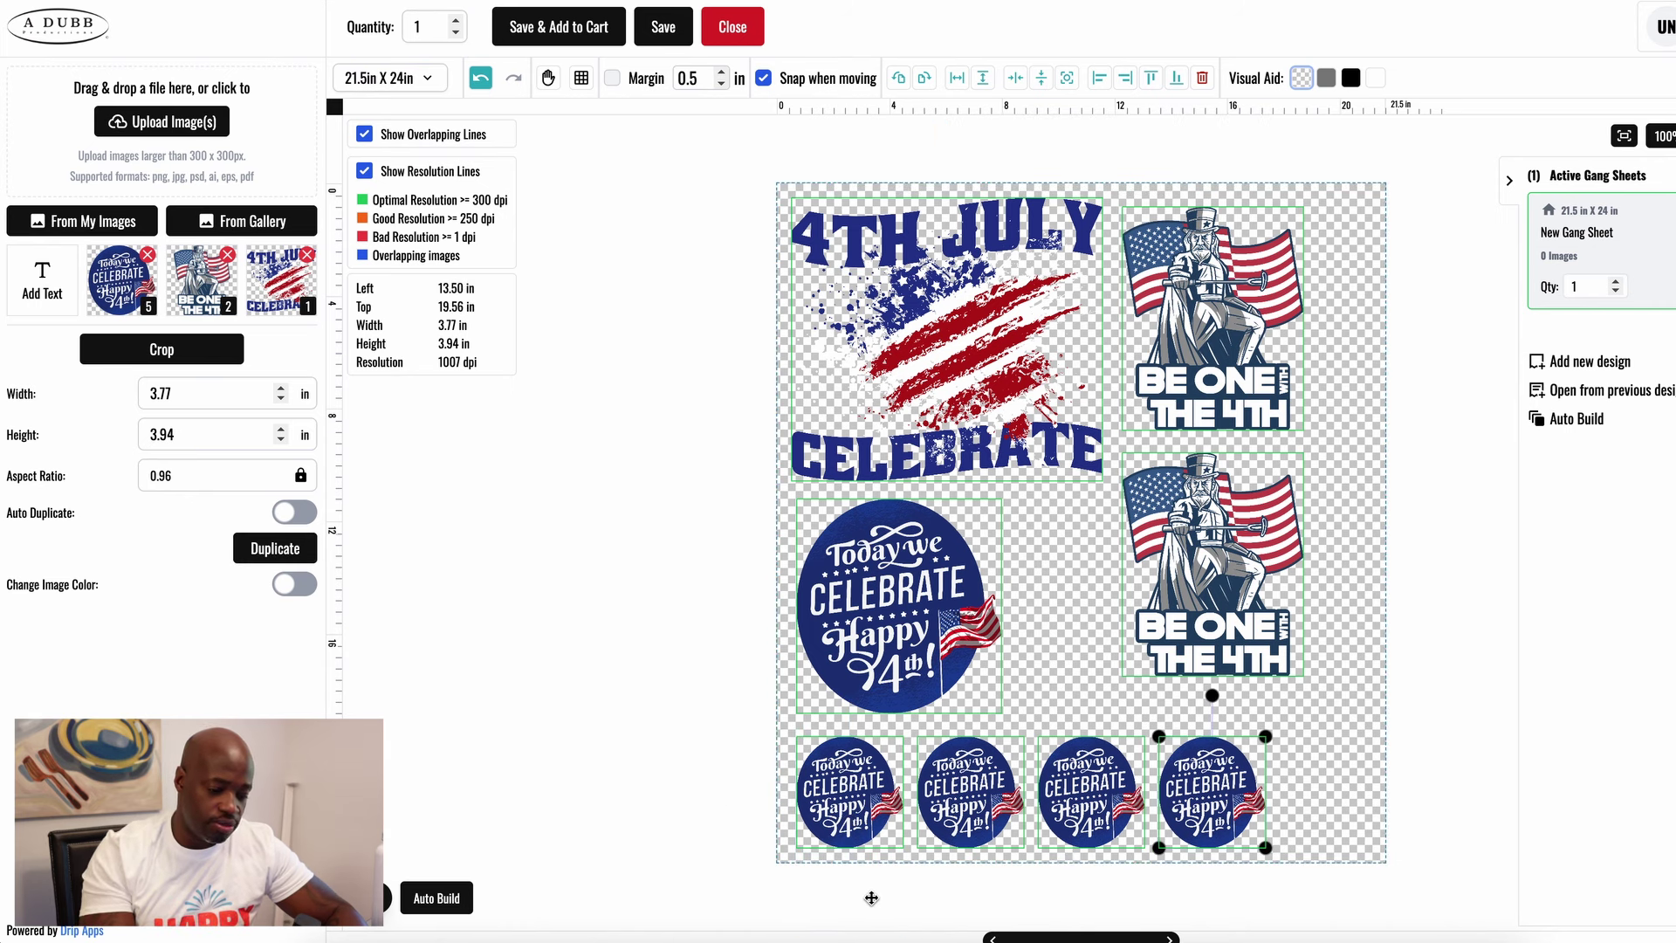
Step: Shrink the lower Uncle Sam design to about 4.2 in wide and move it directly below the larger one
left_click(1198, 607)
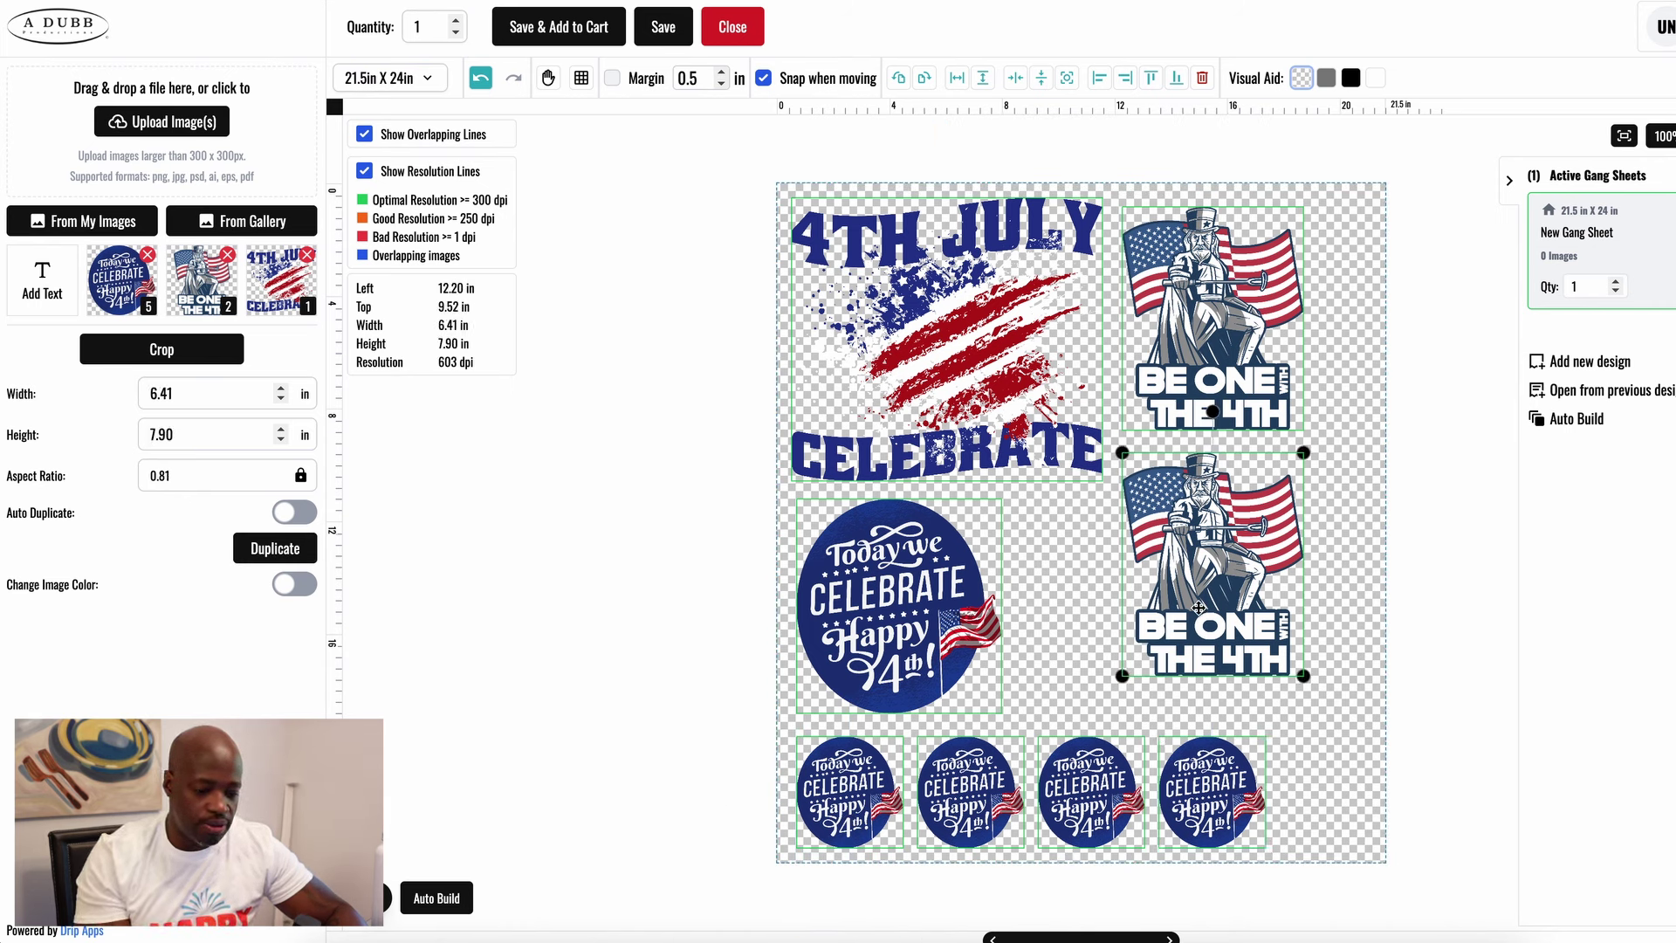
left_click_drag(1124, 453, 1174, 519)
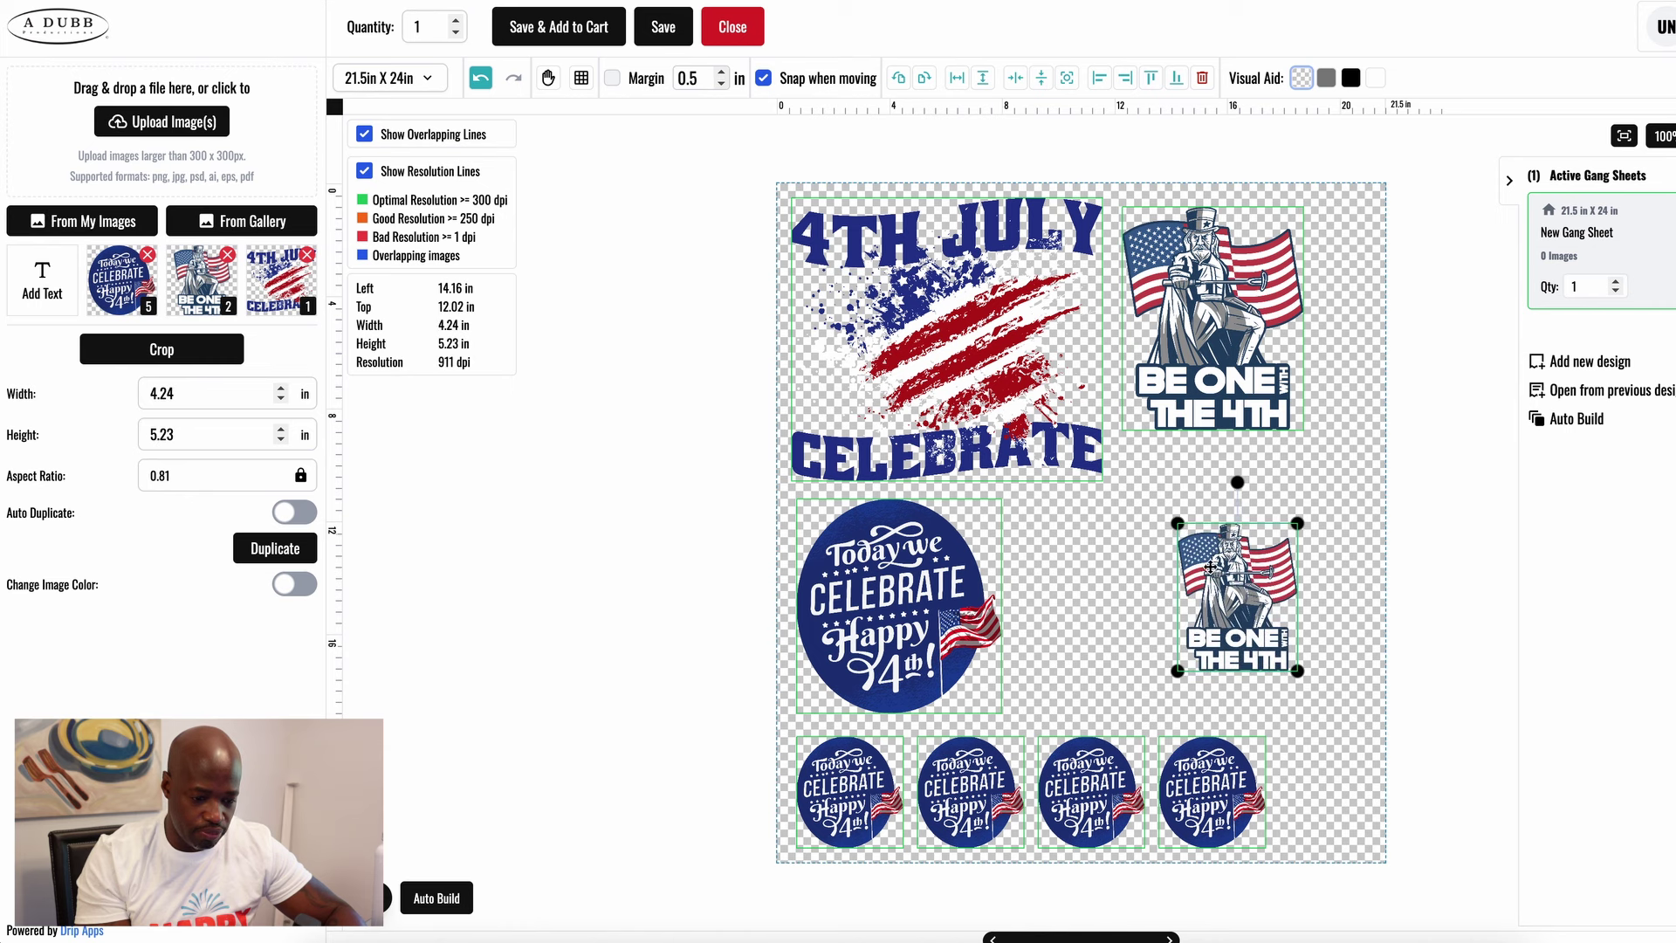
left_click_drag(1237, 607, 1176, 532)
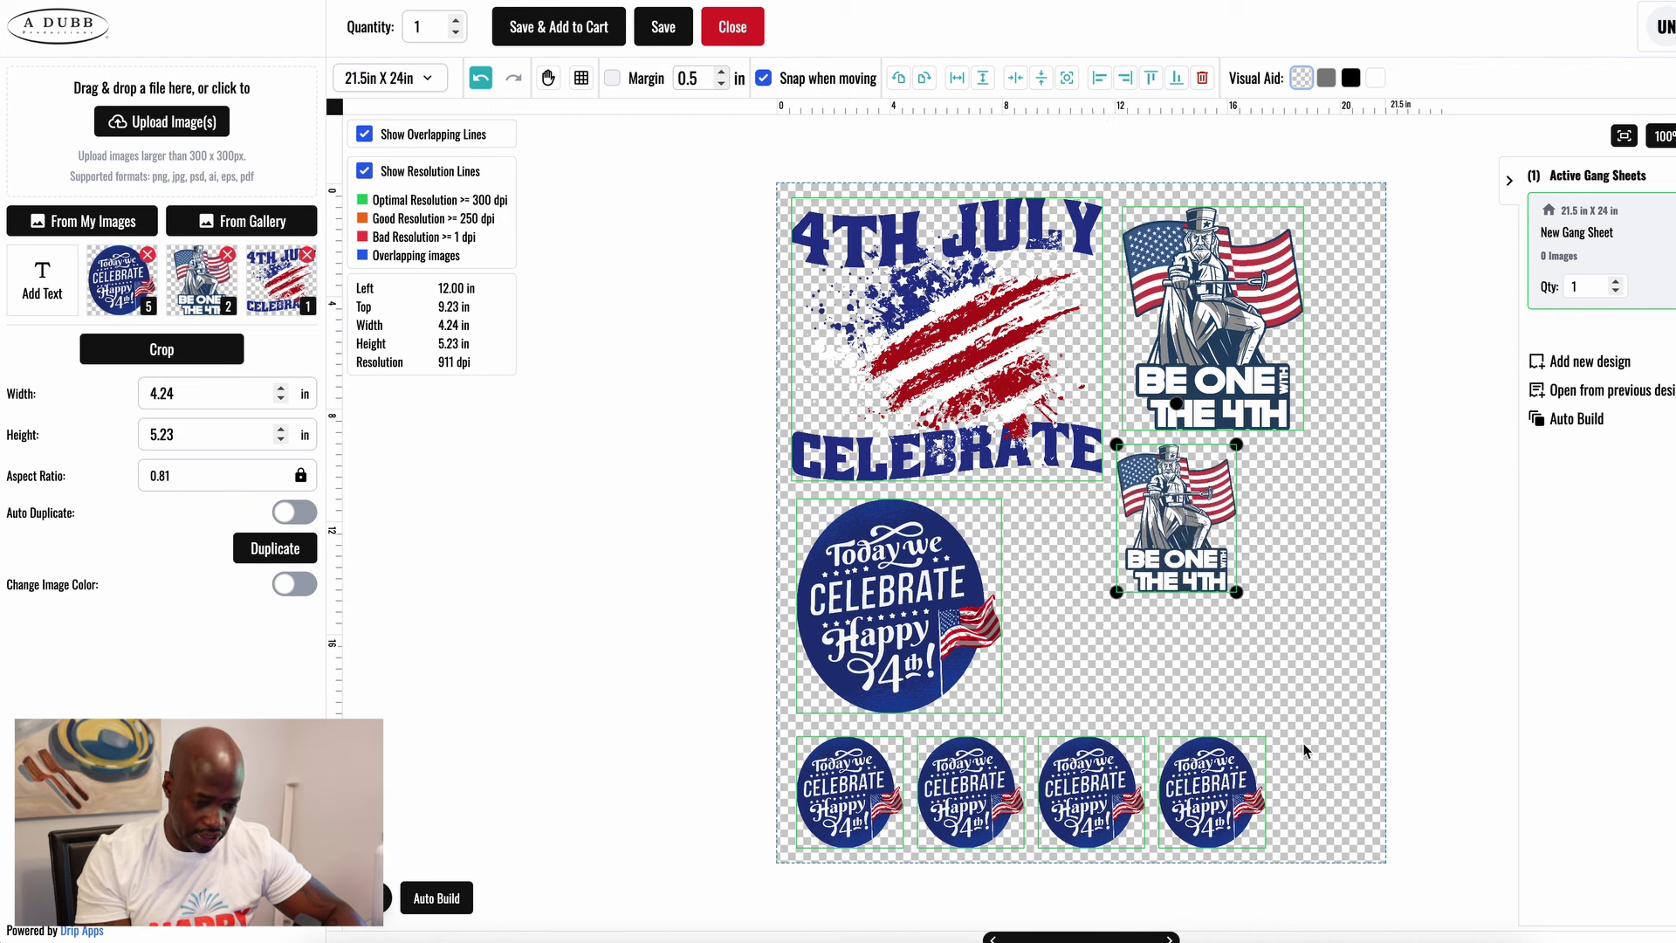
Step: Upload 5364-FourthOfJulyTshirt-PR_t-shirt.png and place it beside the smaller Uncle Sam design at about 2.4 in wide
left_click(155, 129)
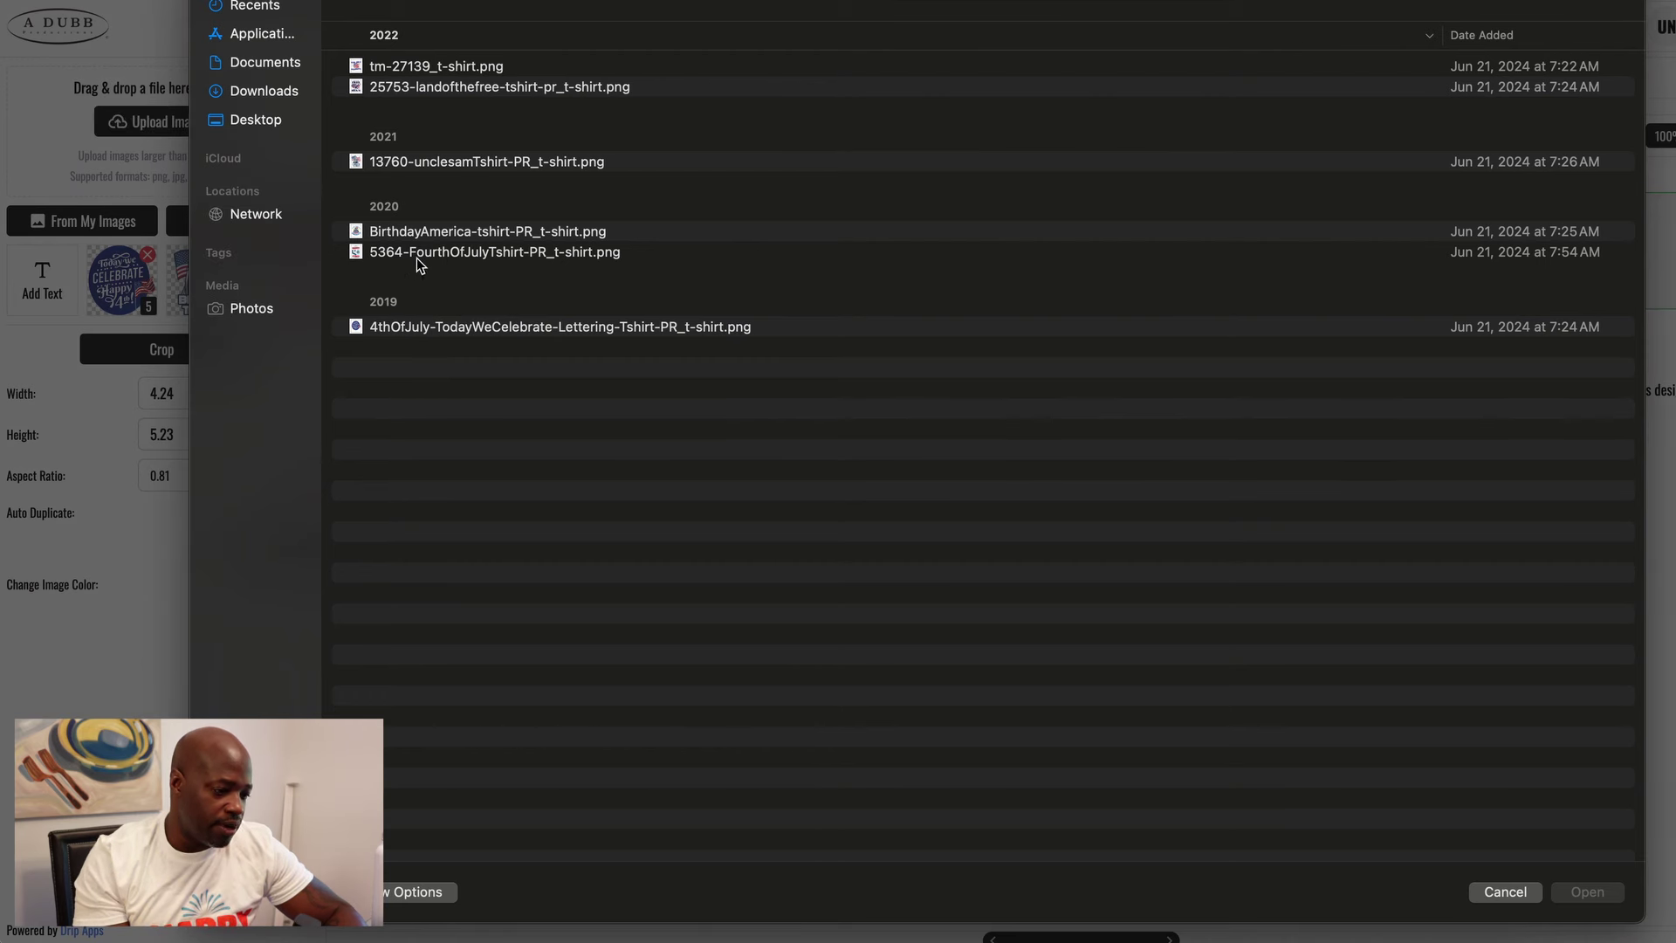
left_click(416, 257)
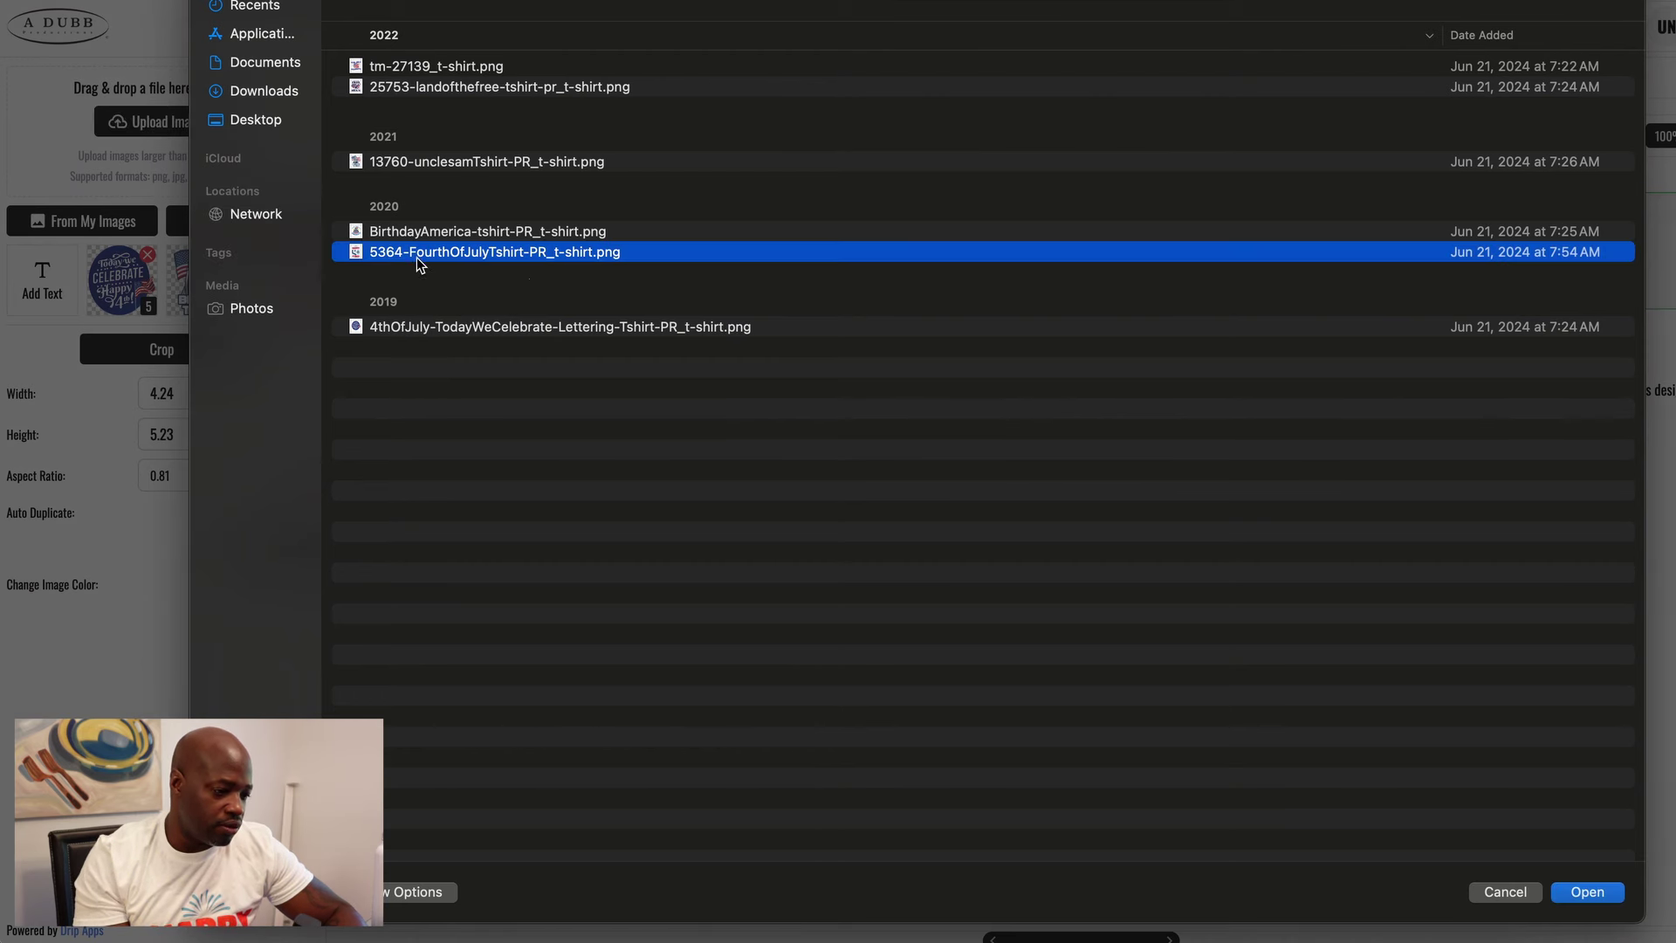
left_click(1609, 894)
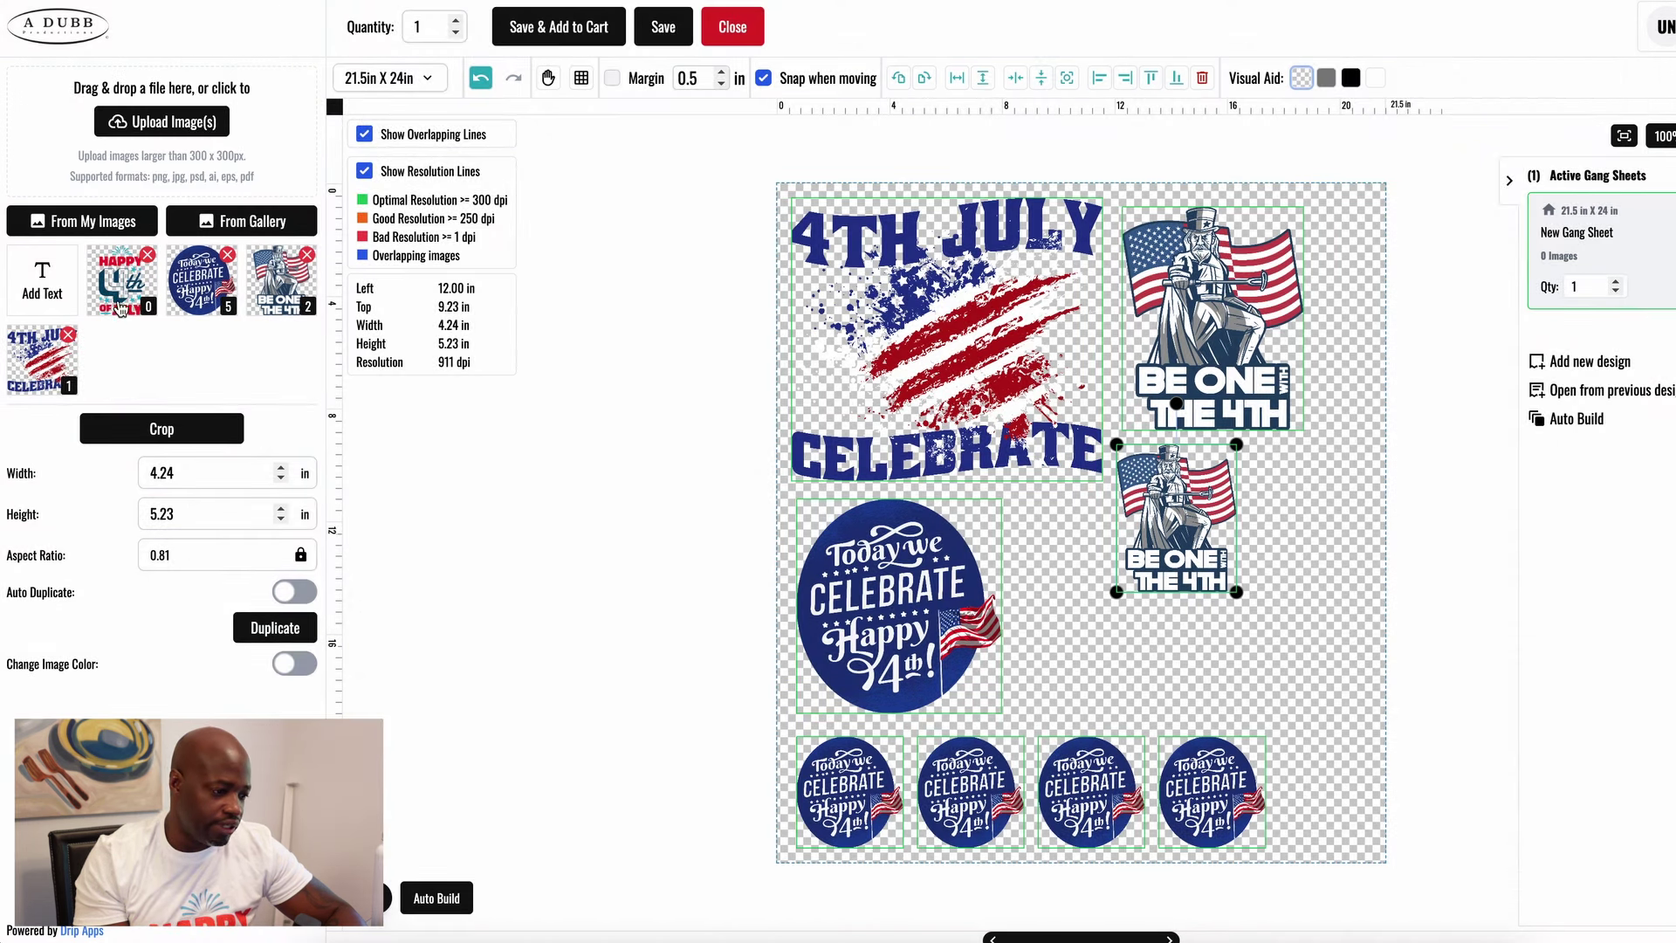
left_click(120, 279)
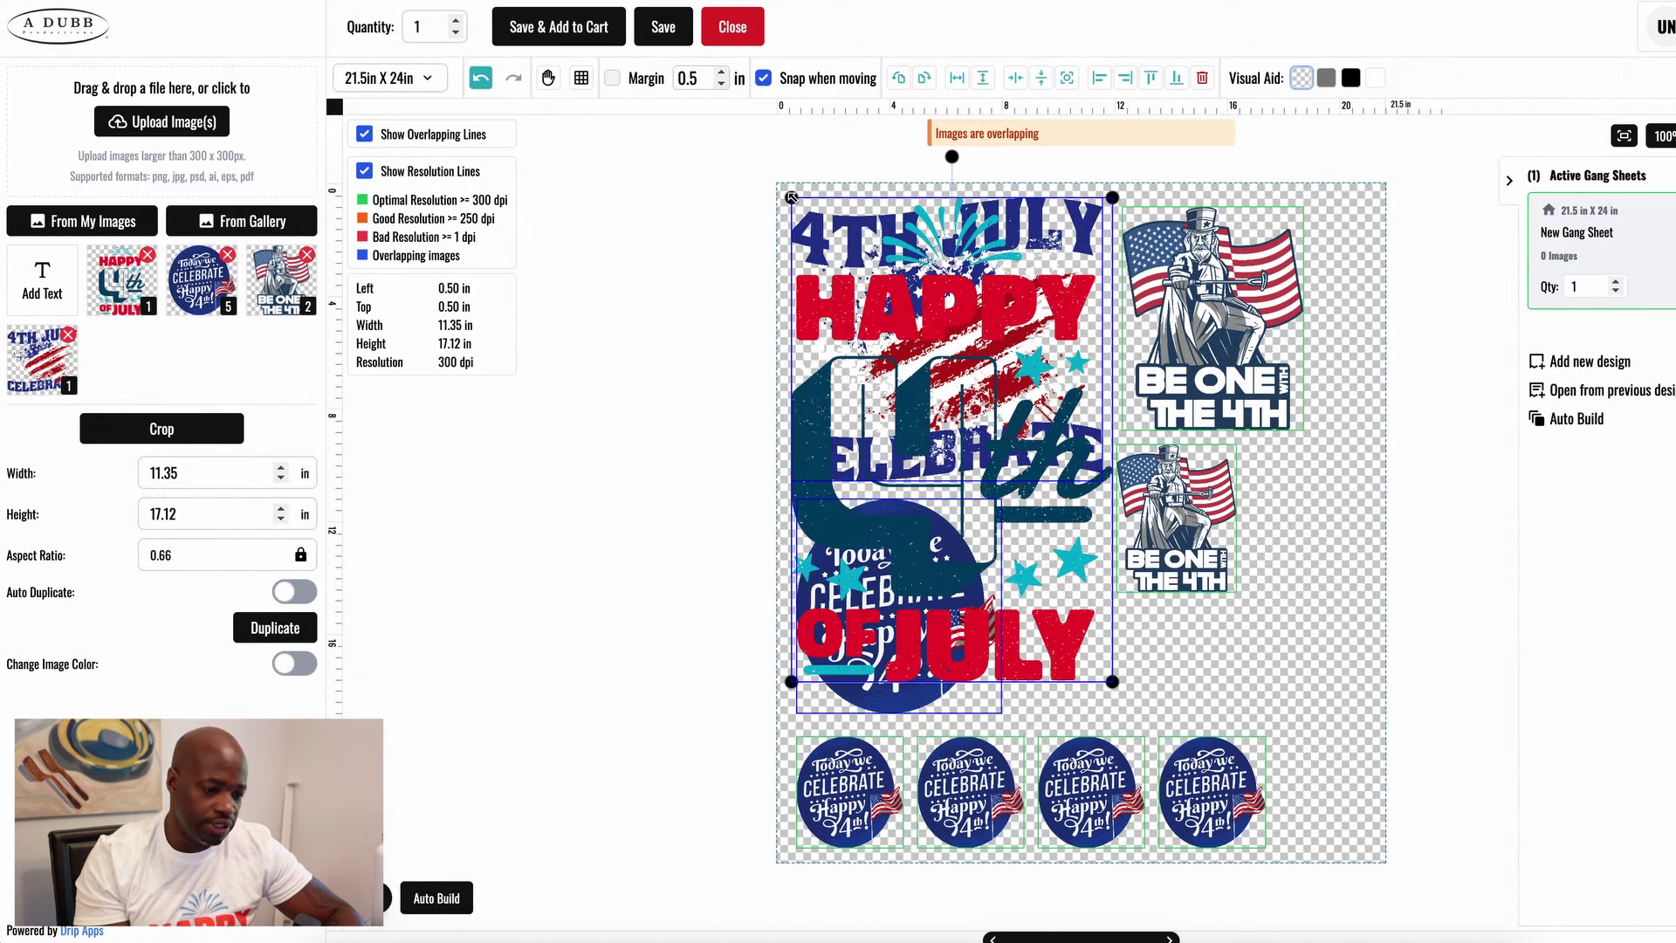
left_click_drag(791, 196, 927, 394)
left_click_drag(1026, 457, 1074, 538)
left_click_drag(1091, 625, 1327, 514)
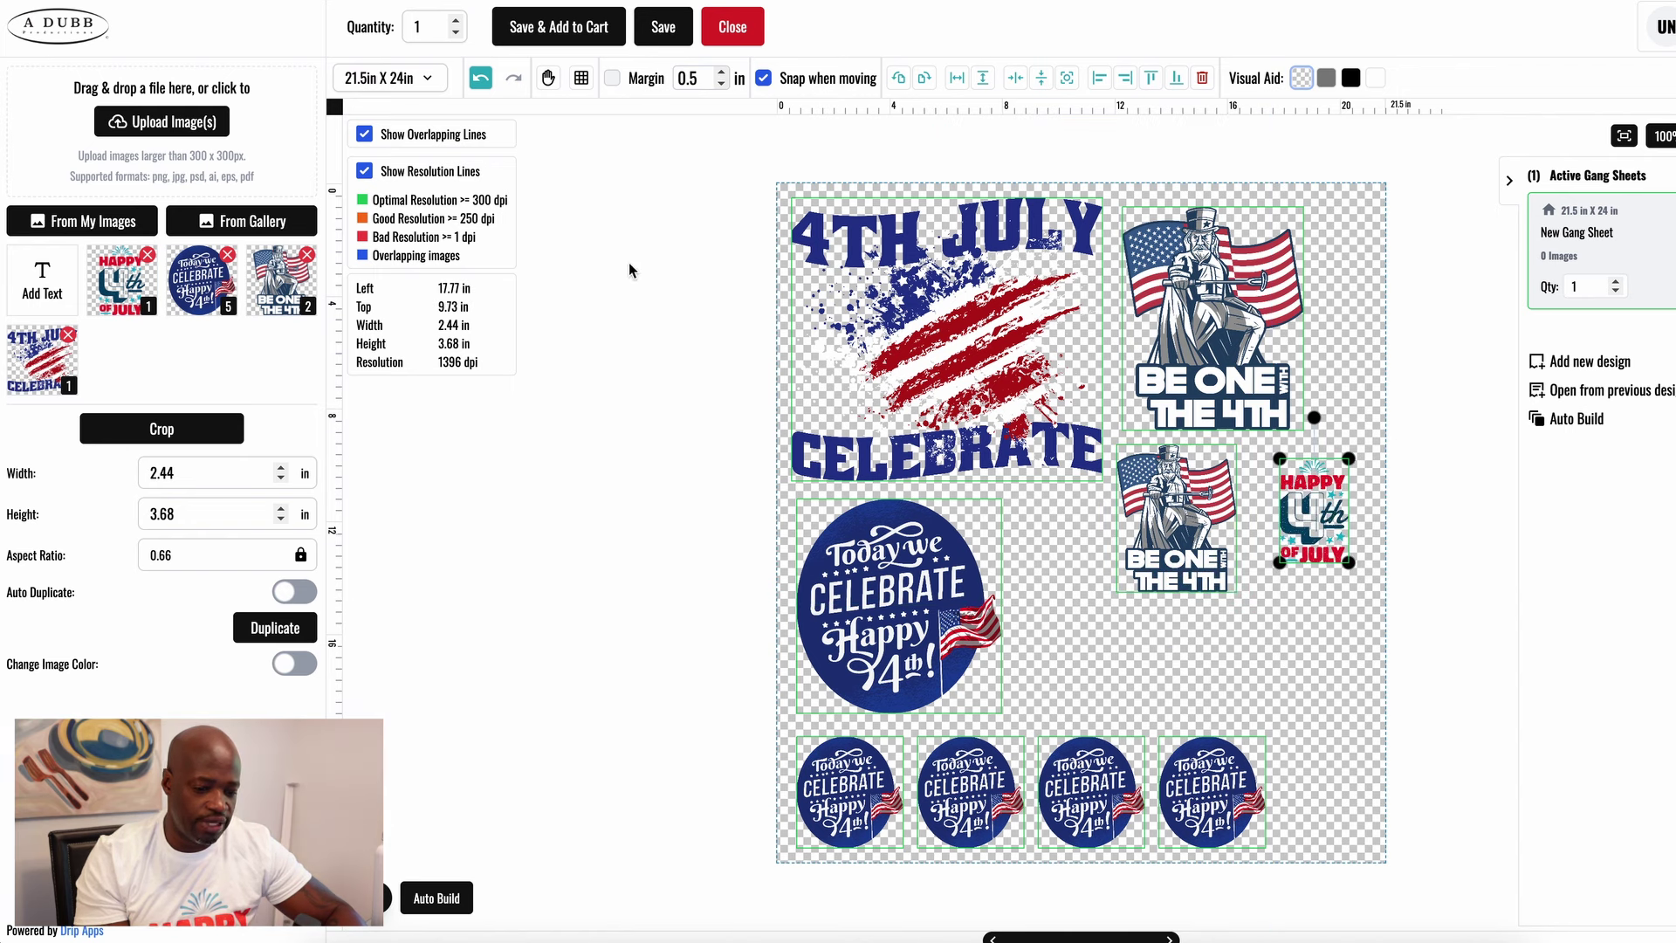
Step: Duplicate the small Happy 4th of July design three times
left_click(267, 629)
left_click(267, 628)
left_click(267, 629)
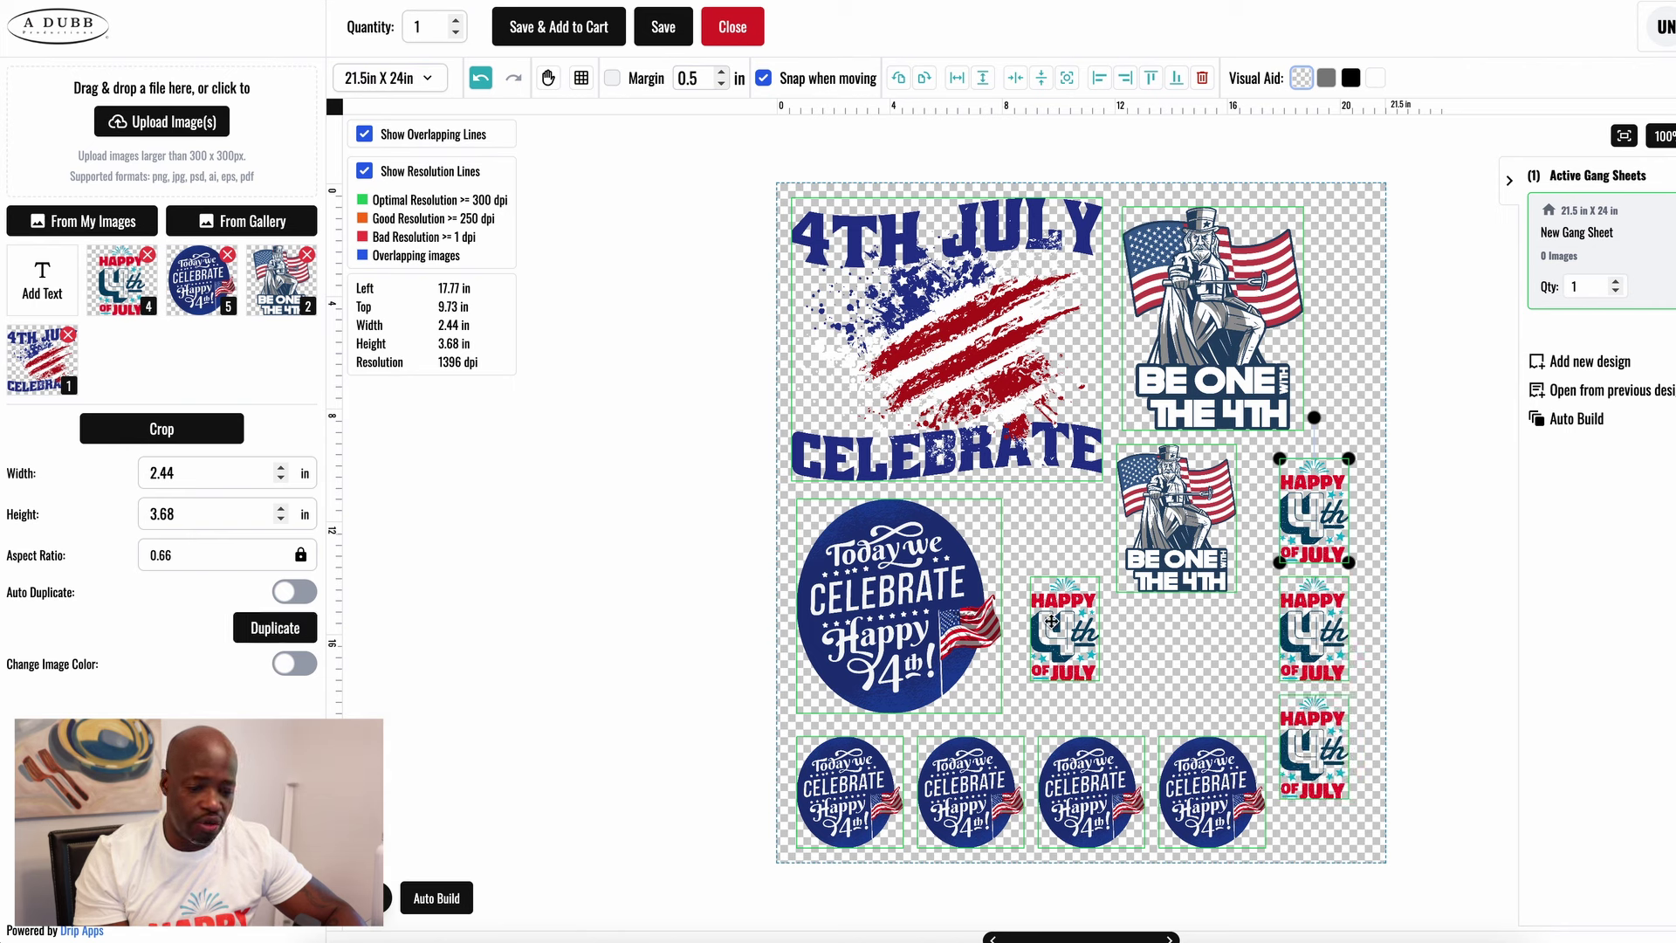
Step: Align the Happy 4th copy near the large round design, duplicate it twice, and center the last copy below the smaller Uncle Sam
left_click_drag(1055, 620, 1048, 541)
left_click(293, 630)
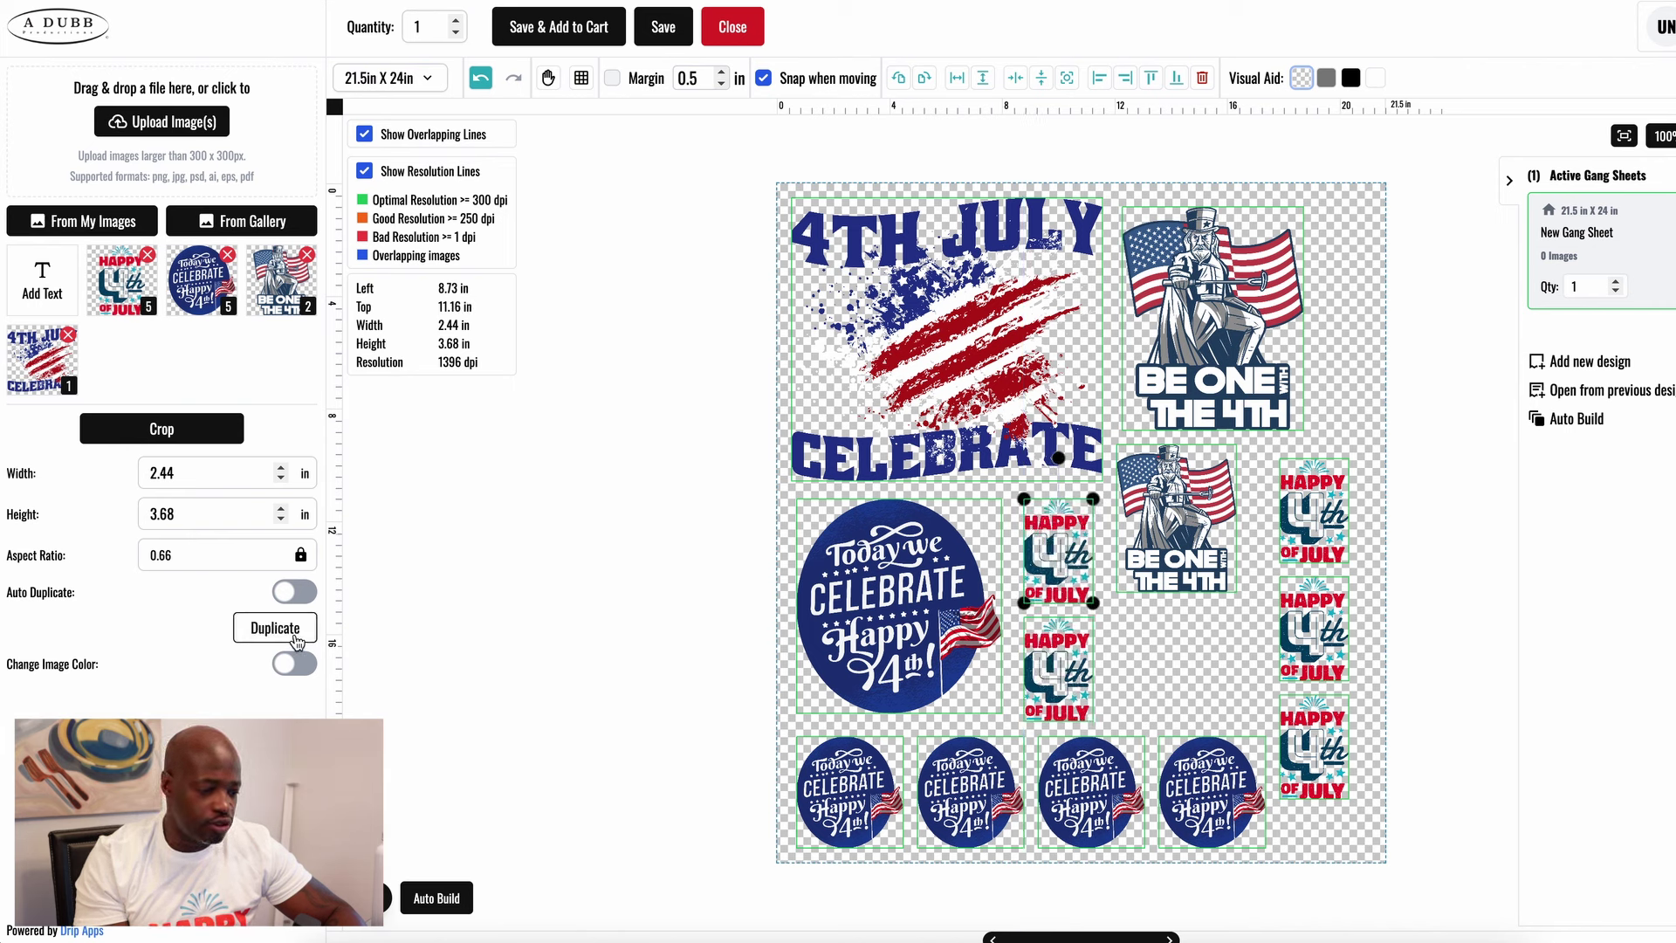
left_click(274, 635)
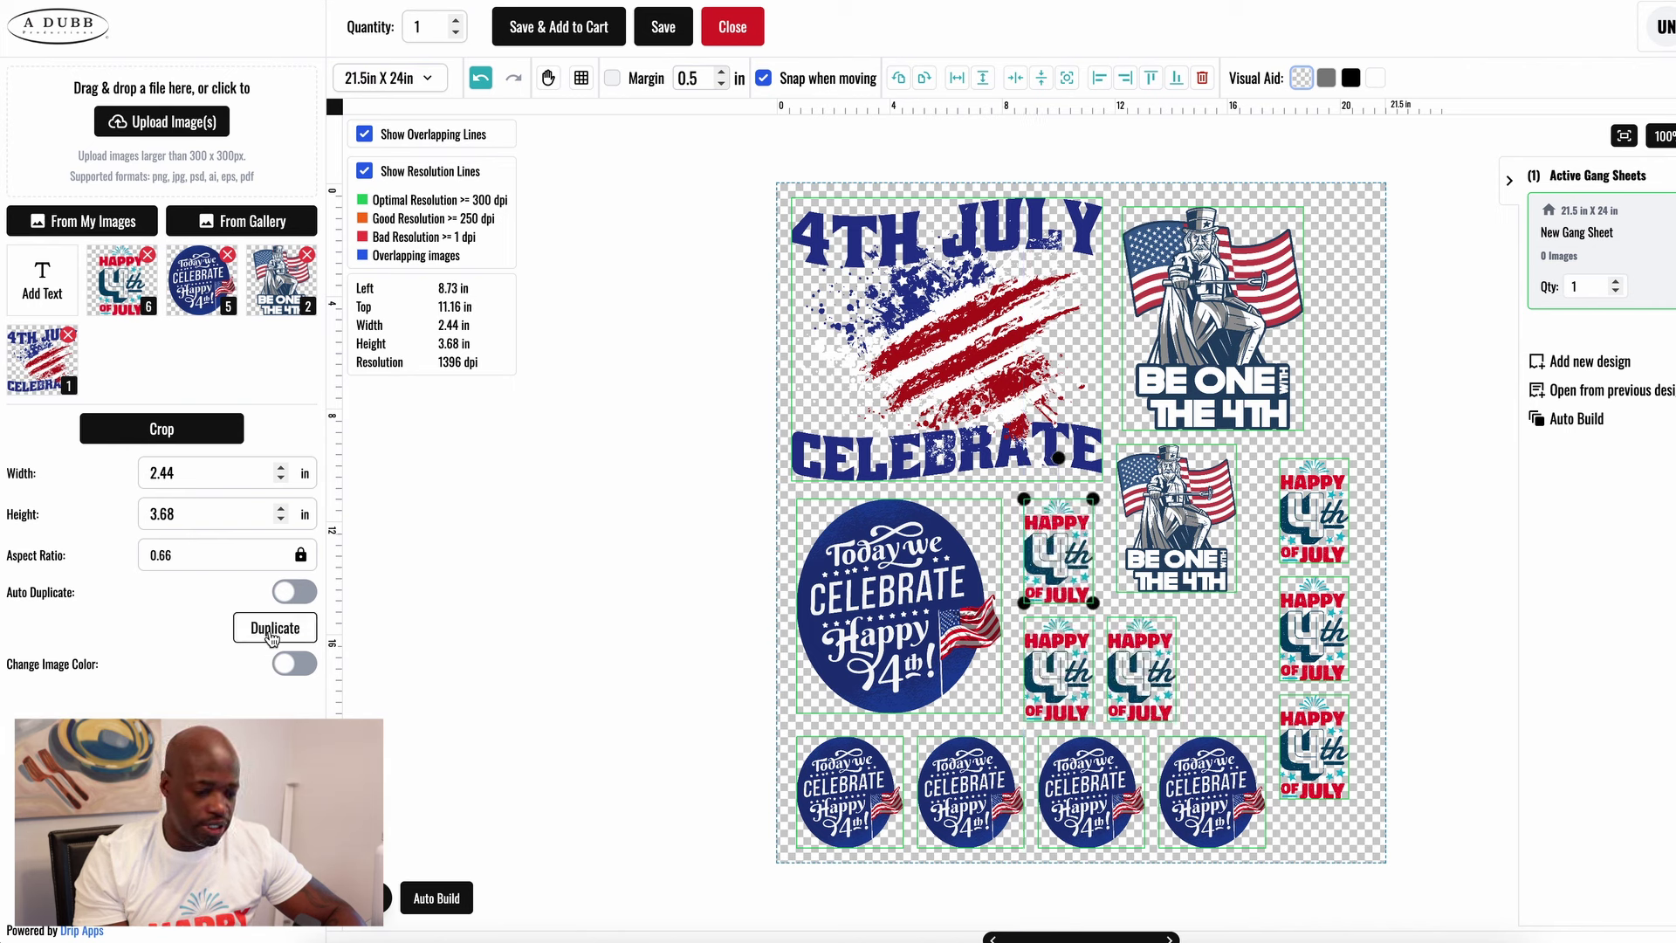
left_click_drag(1161, 672, 1197, 664)
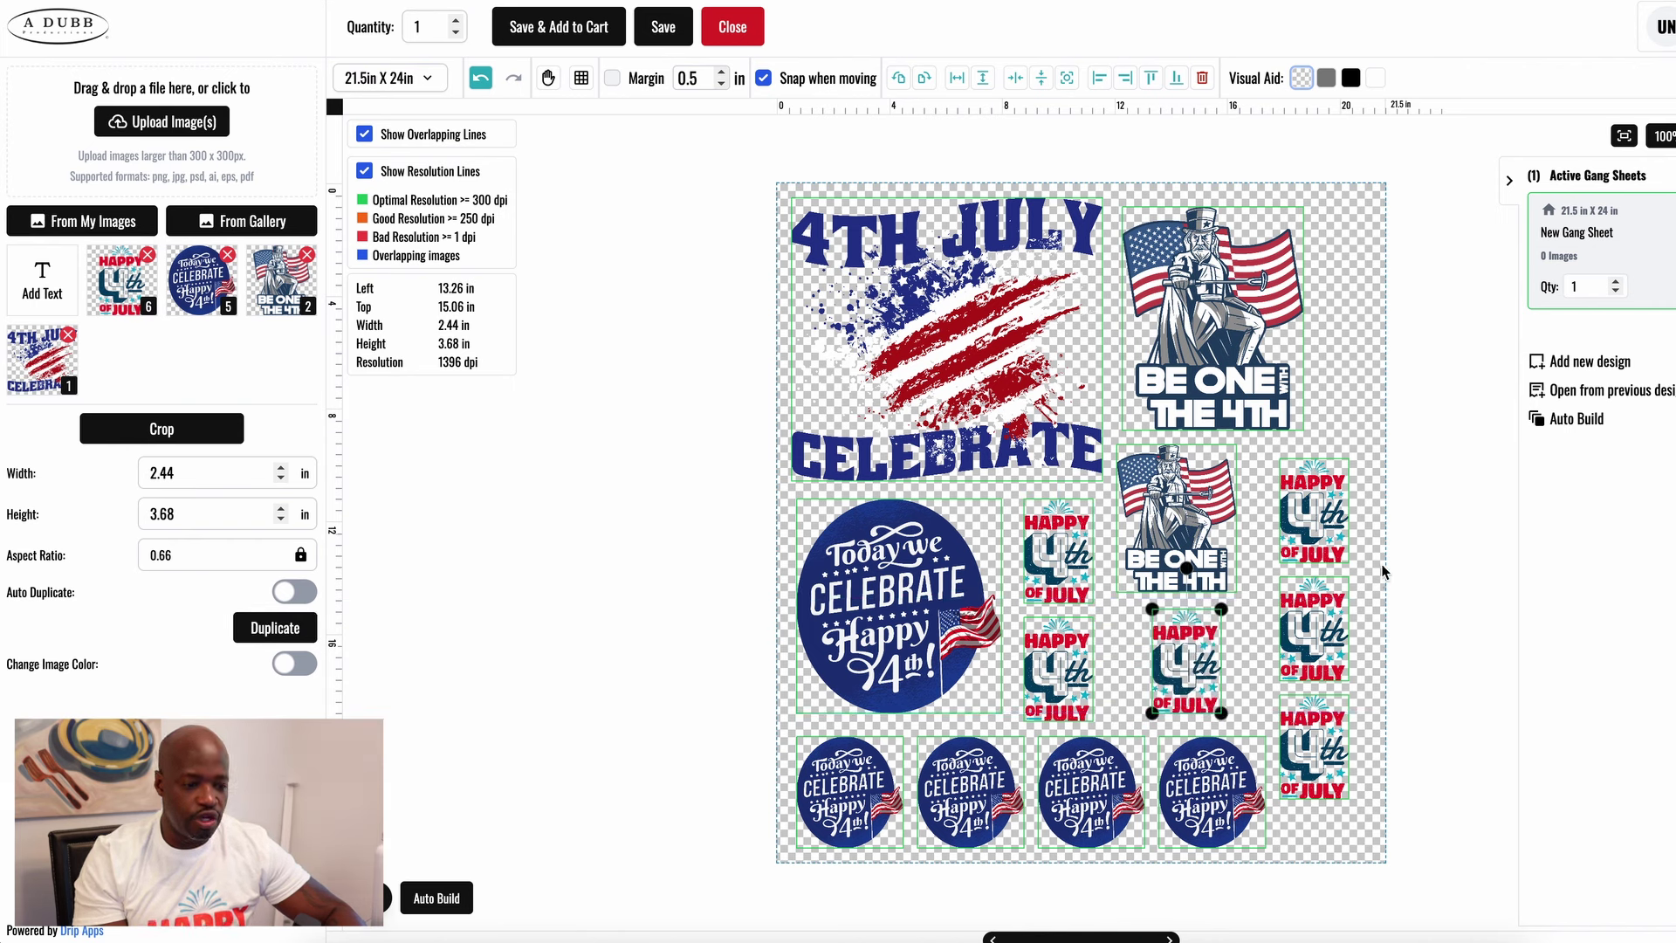
left_click(1392, 536)
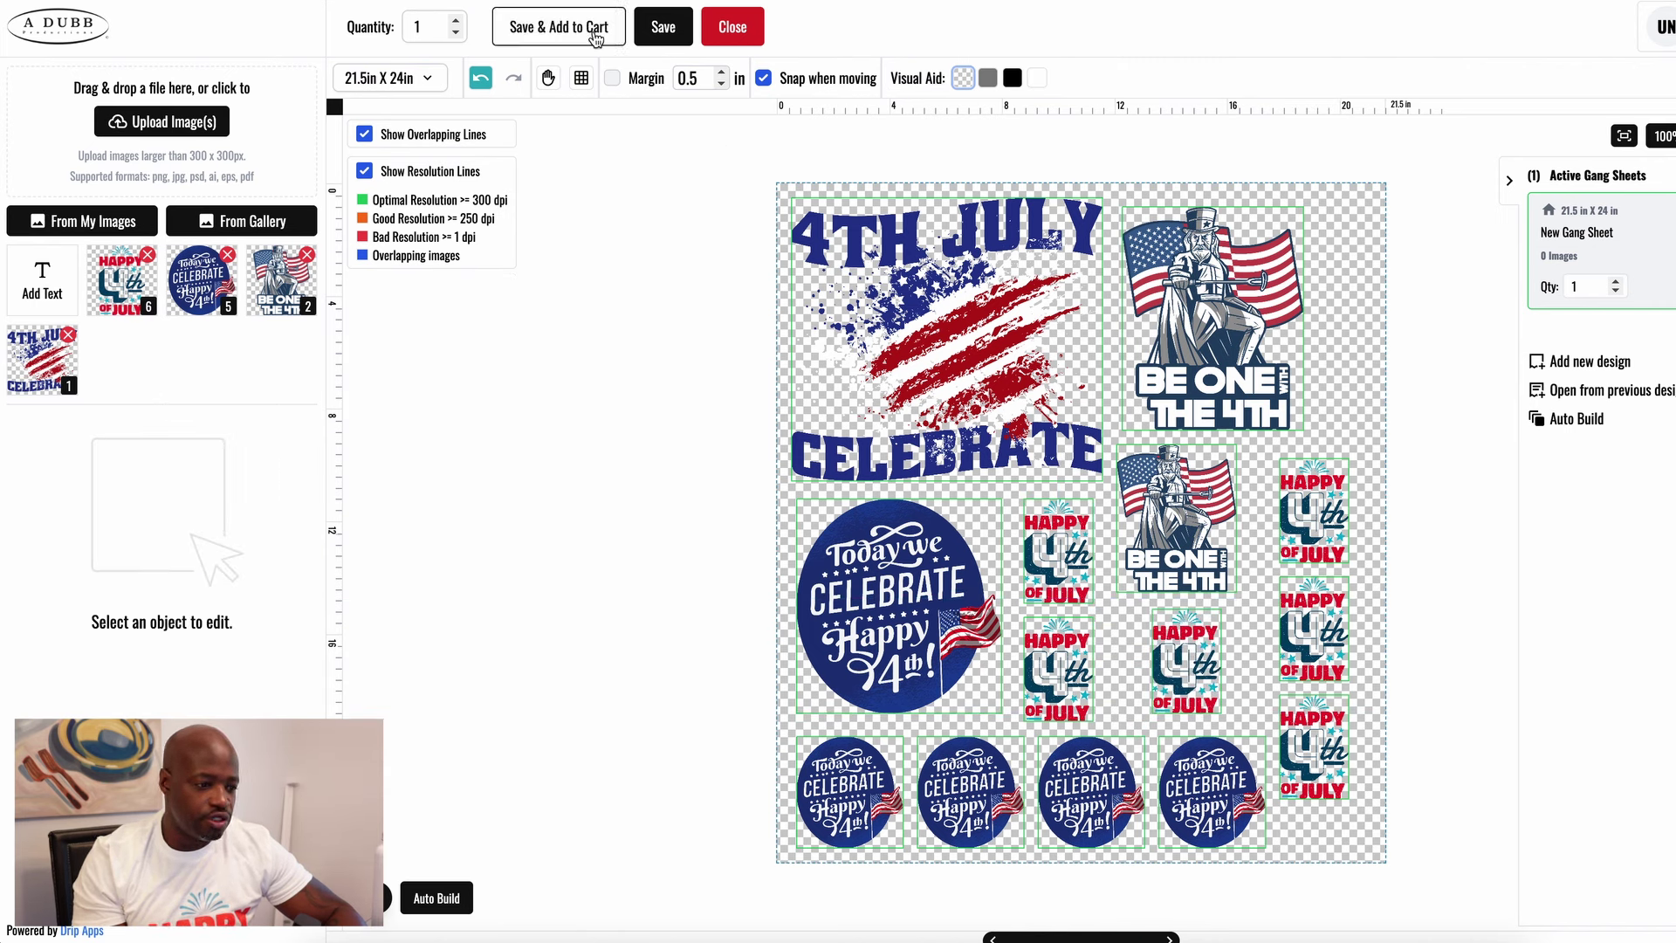